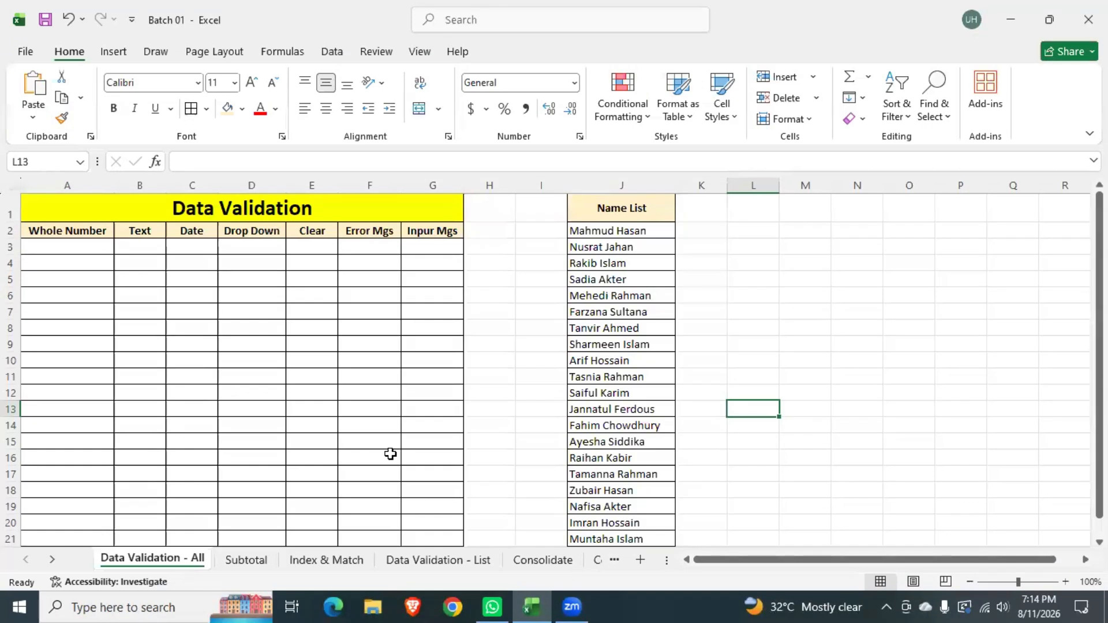
Open the data validation settings for the Whole Number cells A3:A21.
click(60, 253)
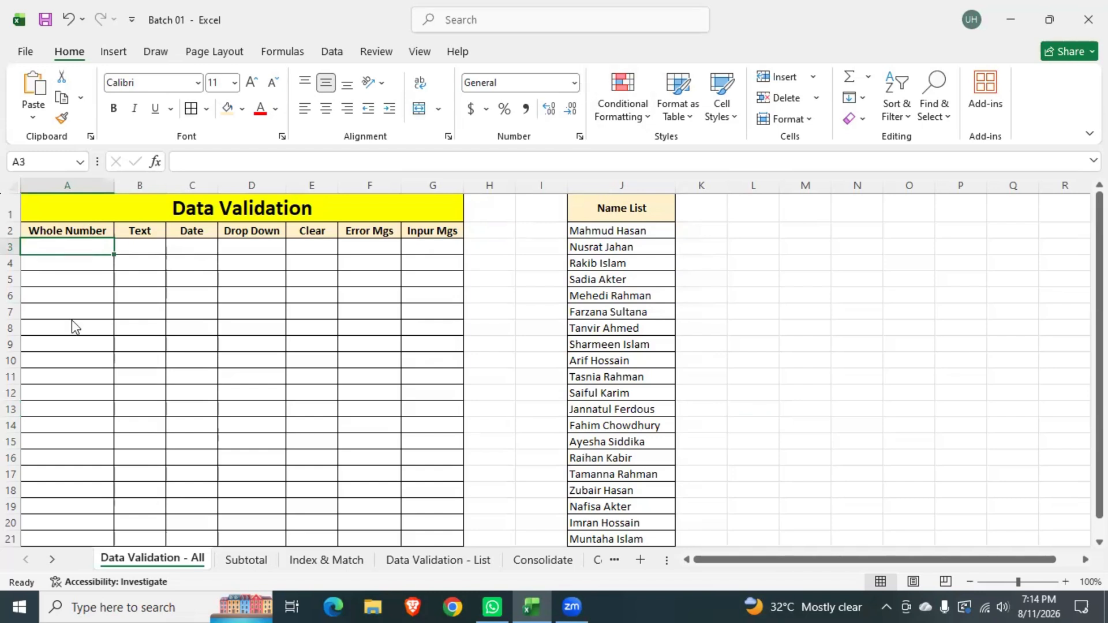
scroll(97, 310, down, 2)
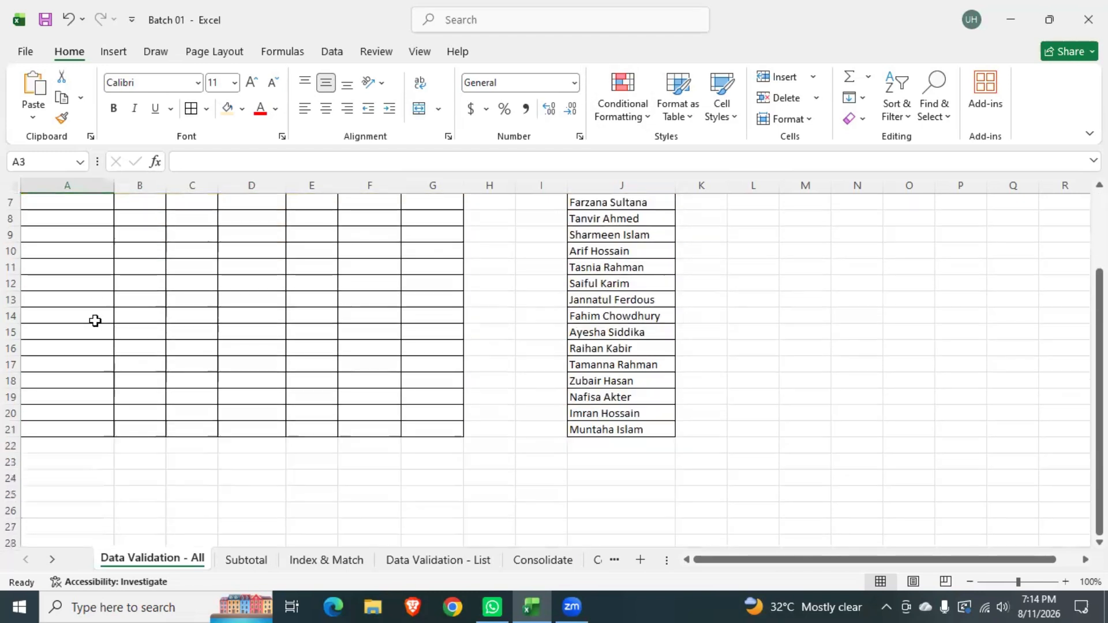
shift+click(75, 433)
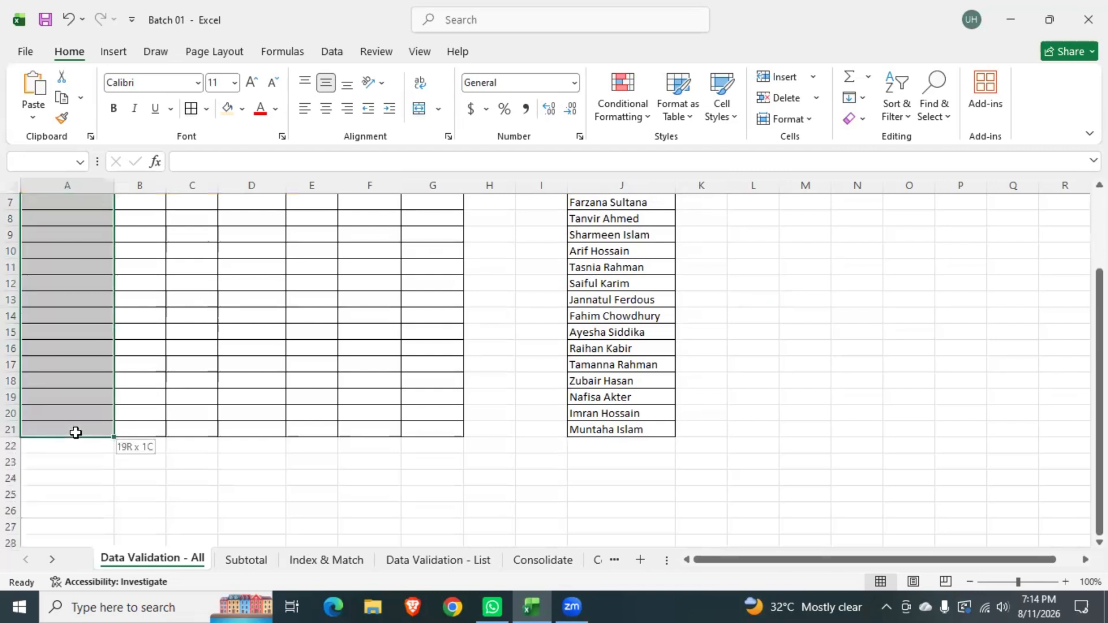
scroll(76, 433, up, 2)
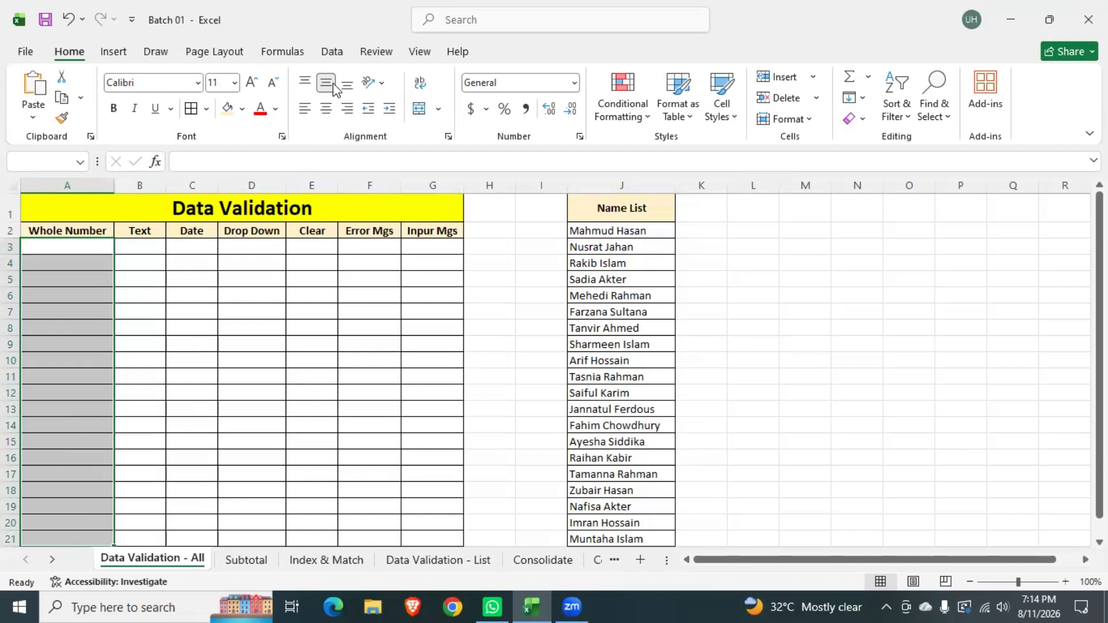
click(333, 52)
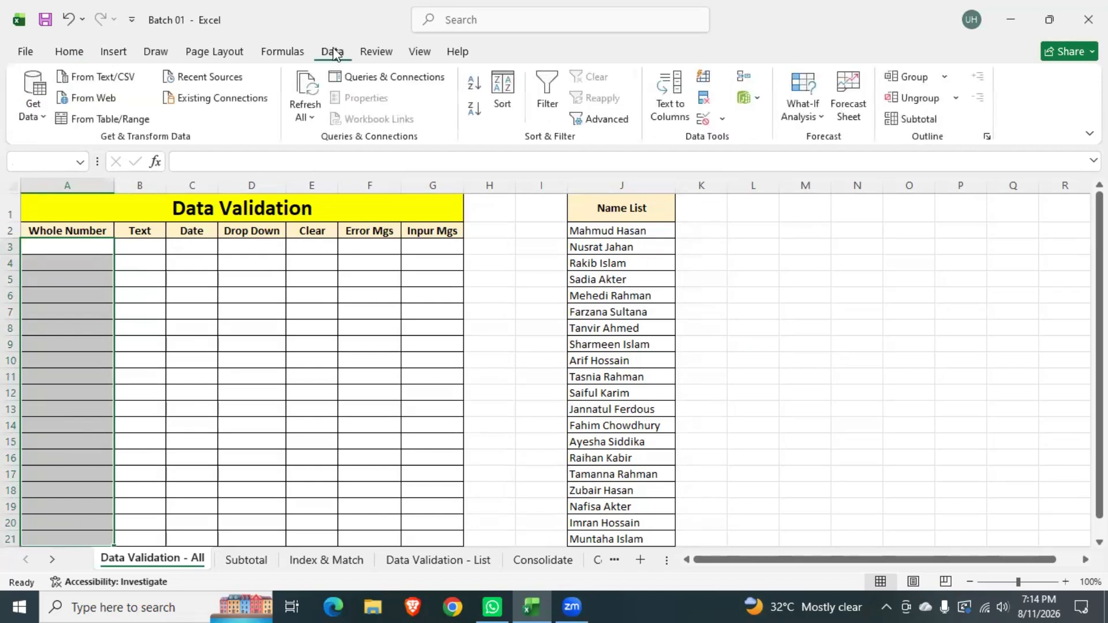
click(704, 120)
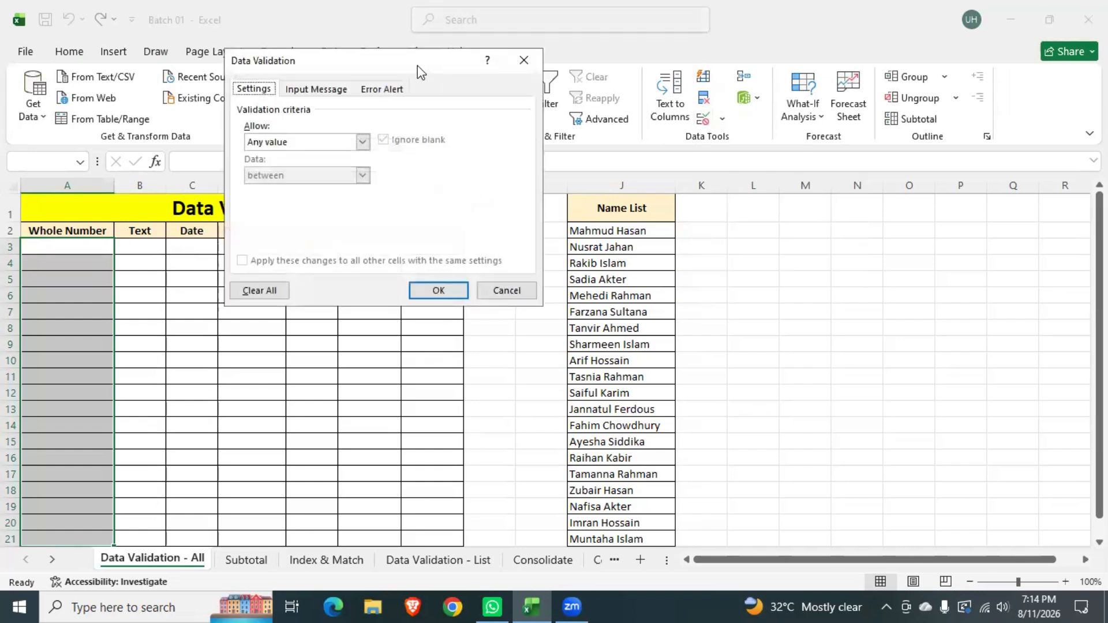
drag(418, 65, 527, 80)
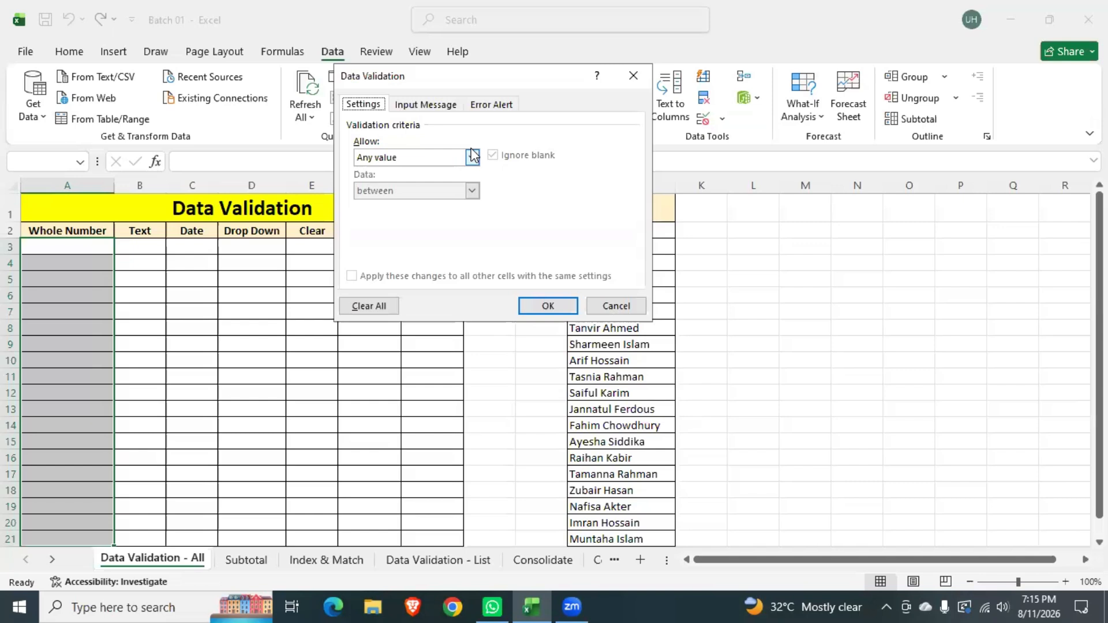
Allow only whole numbers in the validation criteria, using the between condition.
click(472, 154)
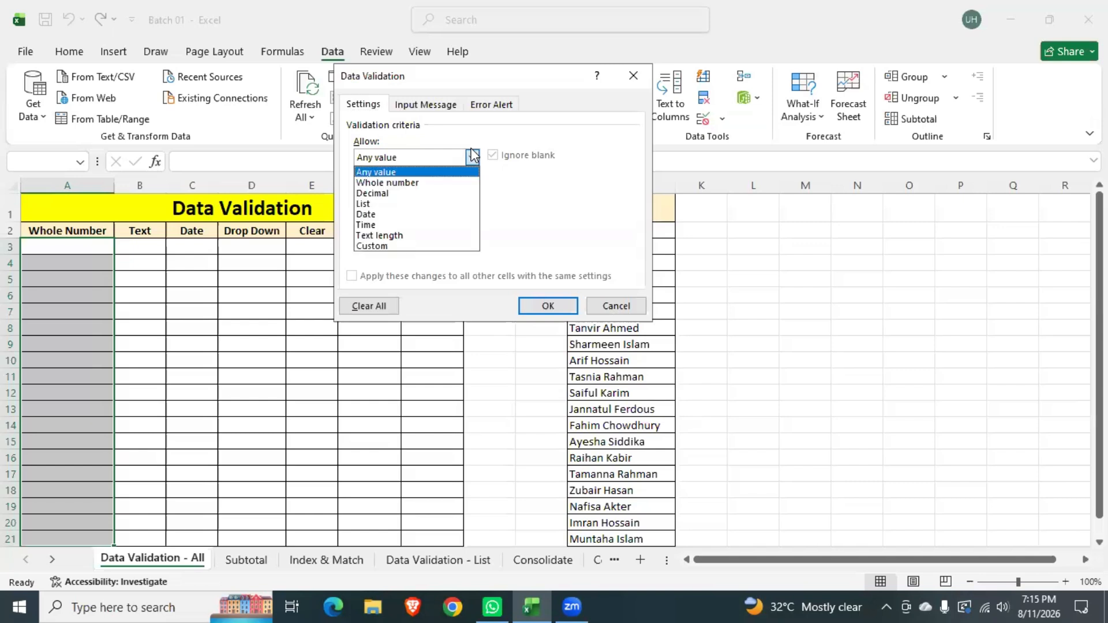
click(406, 183)
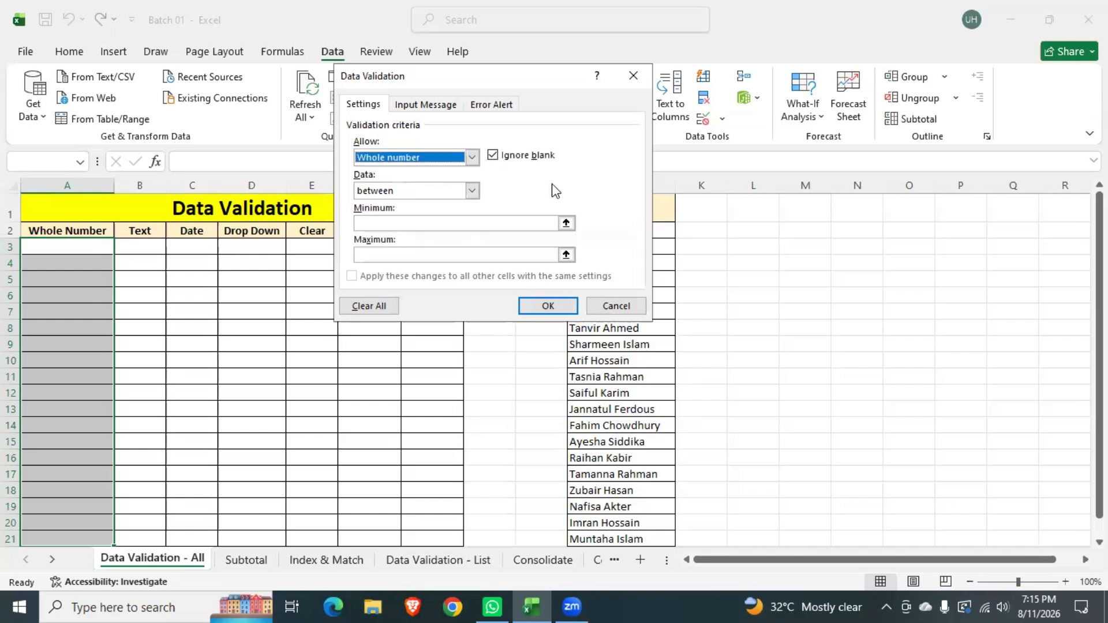
click(472, 191)
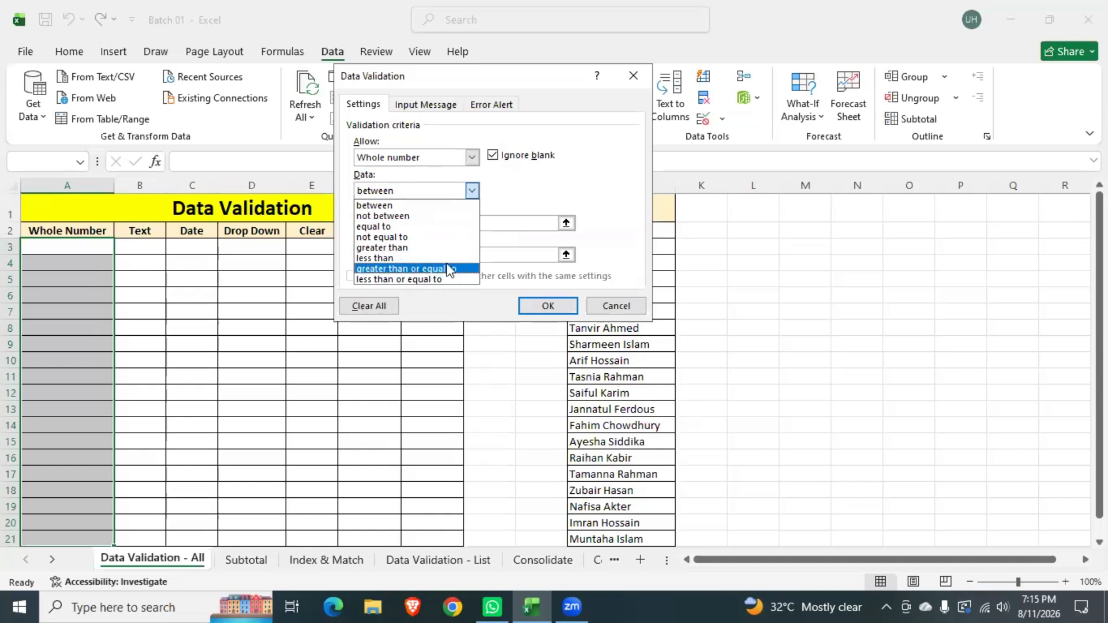
click(458, 206)
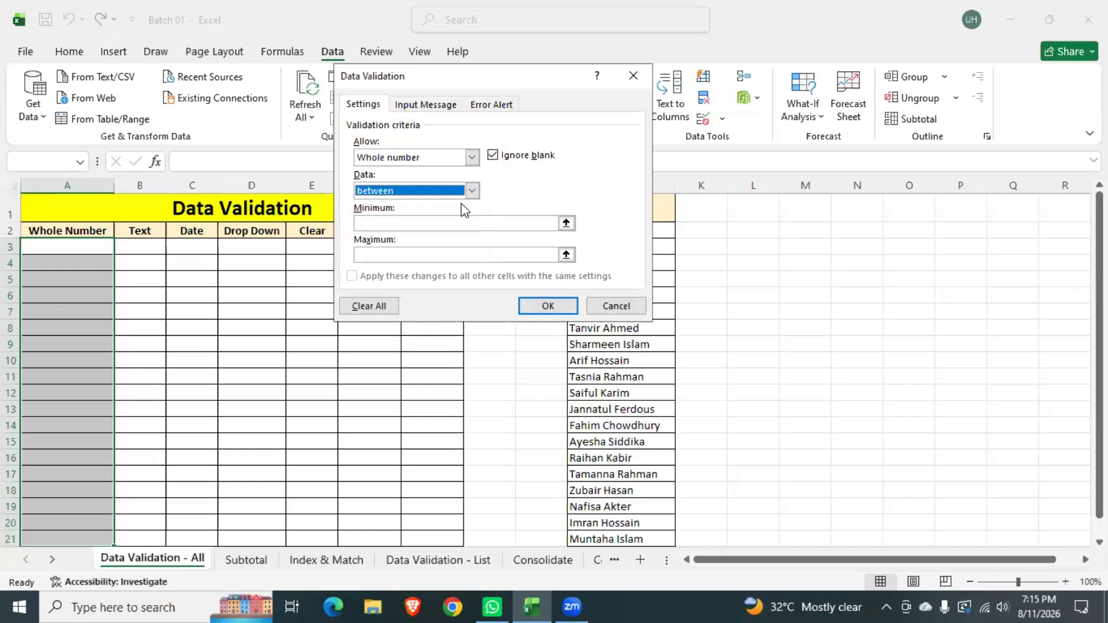
Set the minimum to 50 and the maximum to 150, and apply the validation rule.
click(392, 221)
text(50)
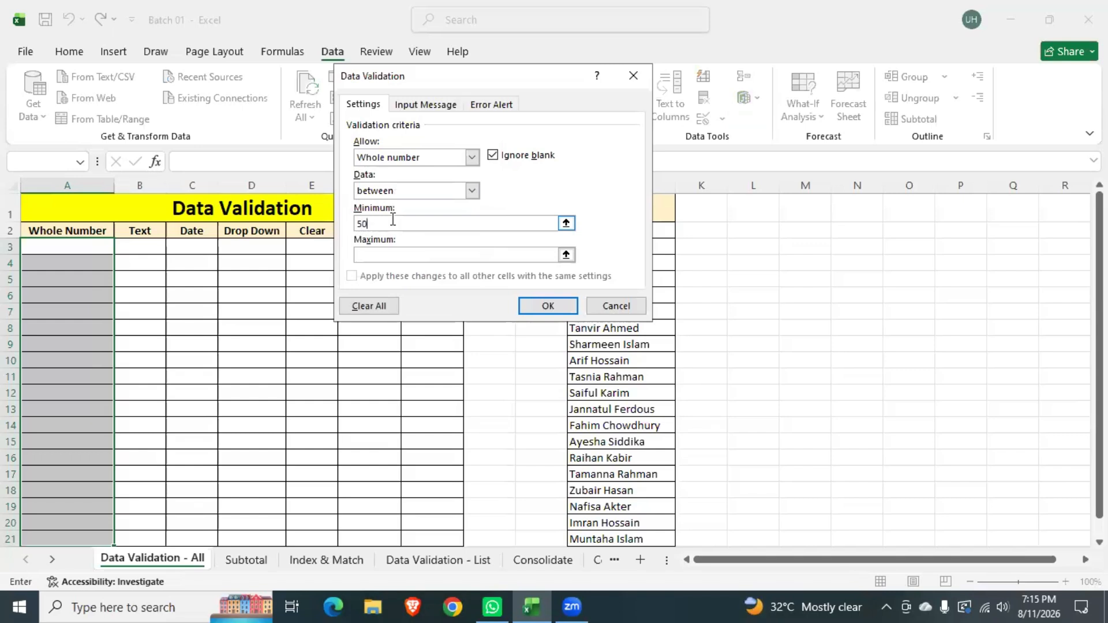
click(394, 254)
text(150)
click(407, 189)
click(498, 184)
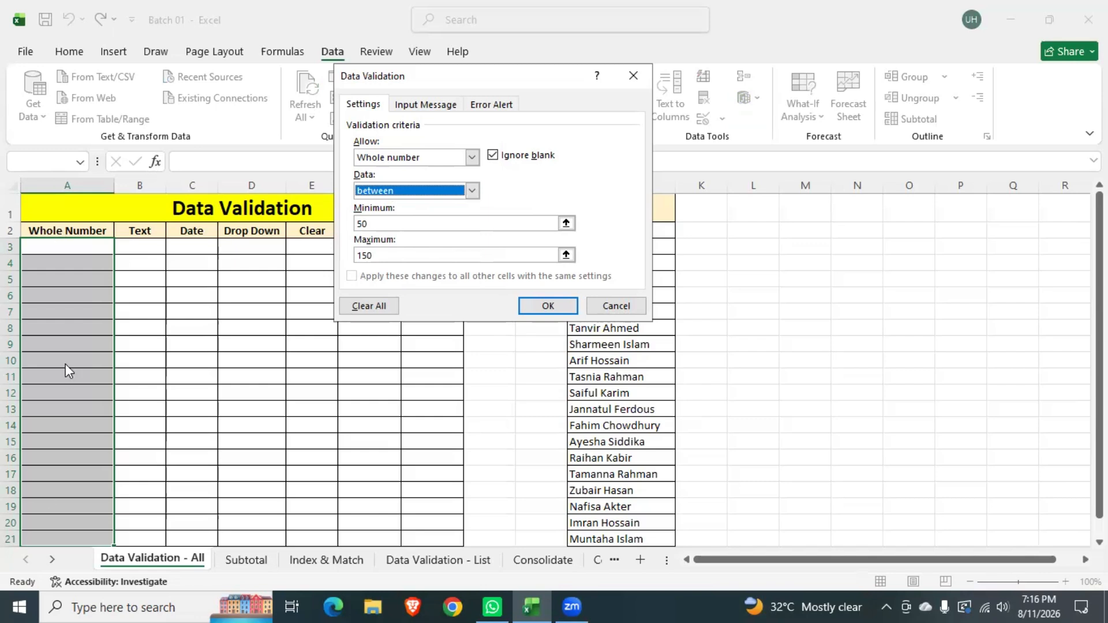
click(548, 306)
click(198, 297)
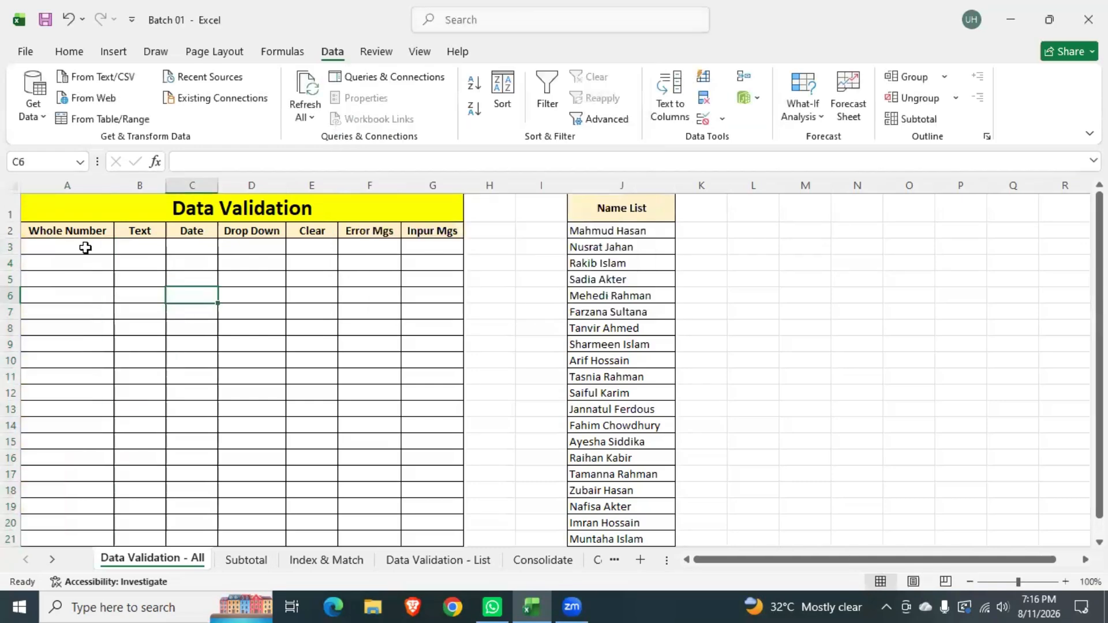
Test the rule in cell A3 by trying 40, cancelling that entry, and entering 90 instead.
click(82, 248)
text(40)
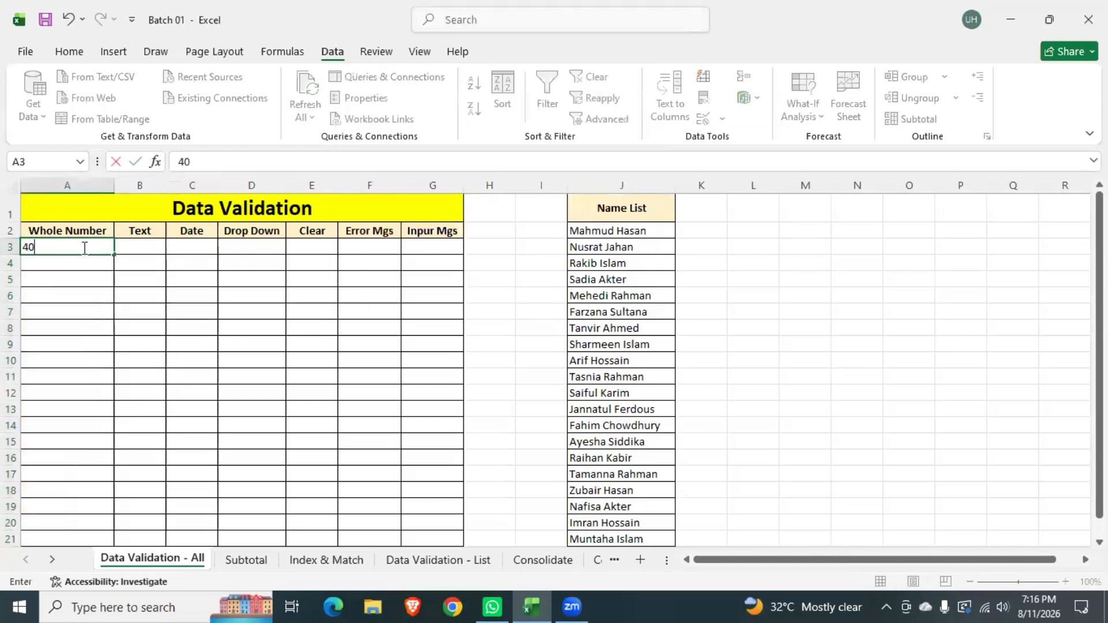
key(Return)
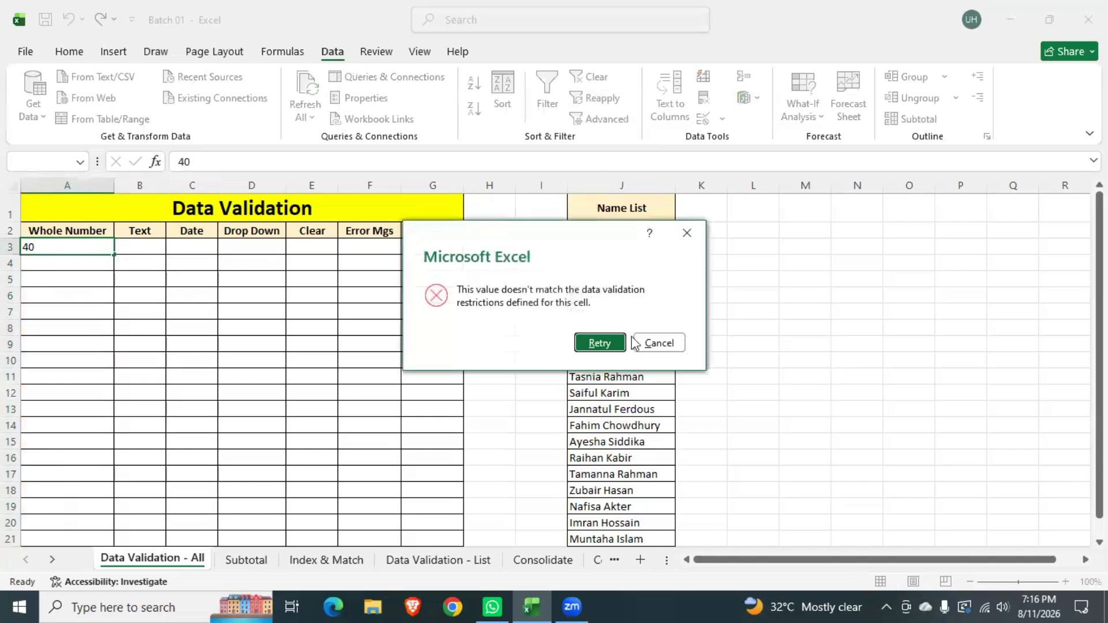
click(659, 343)
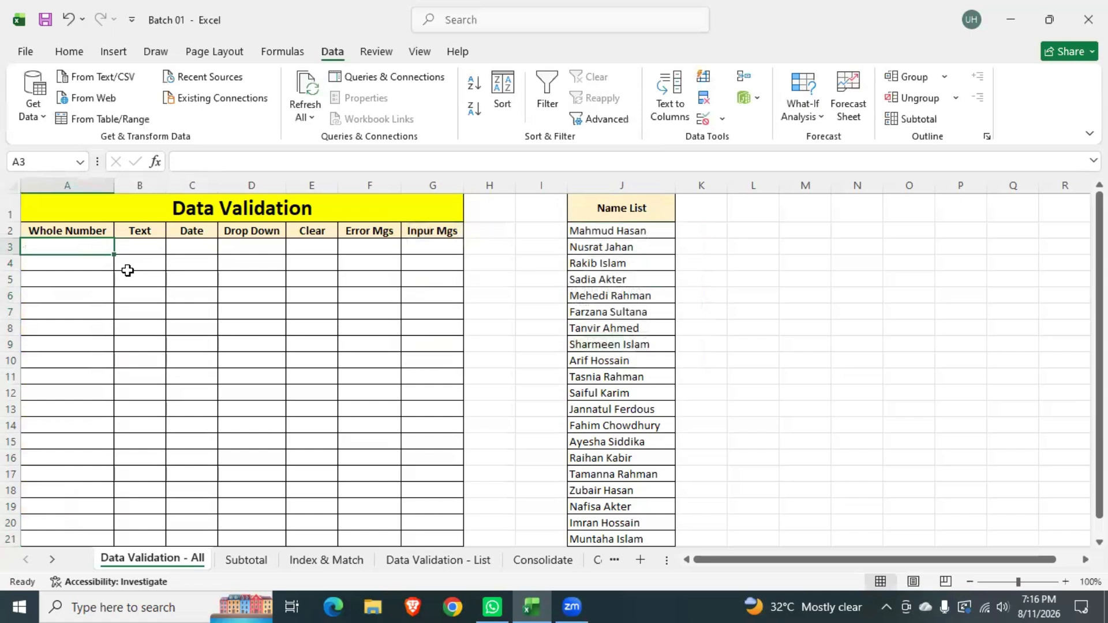
text(90)
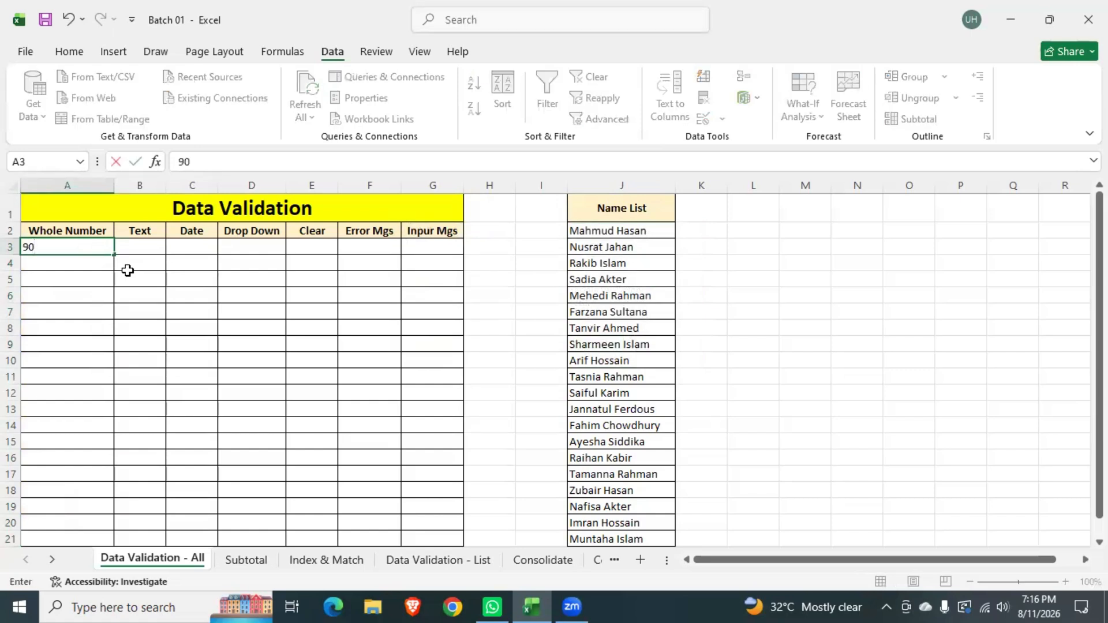
key(Return)
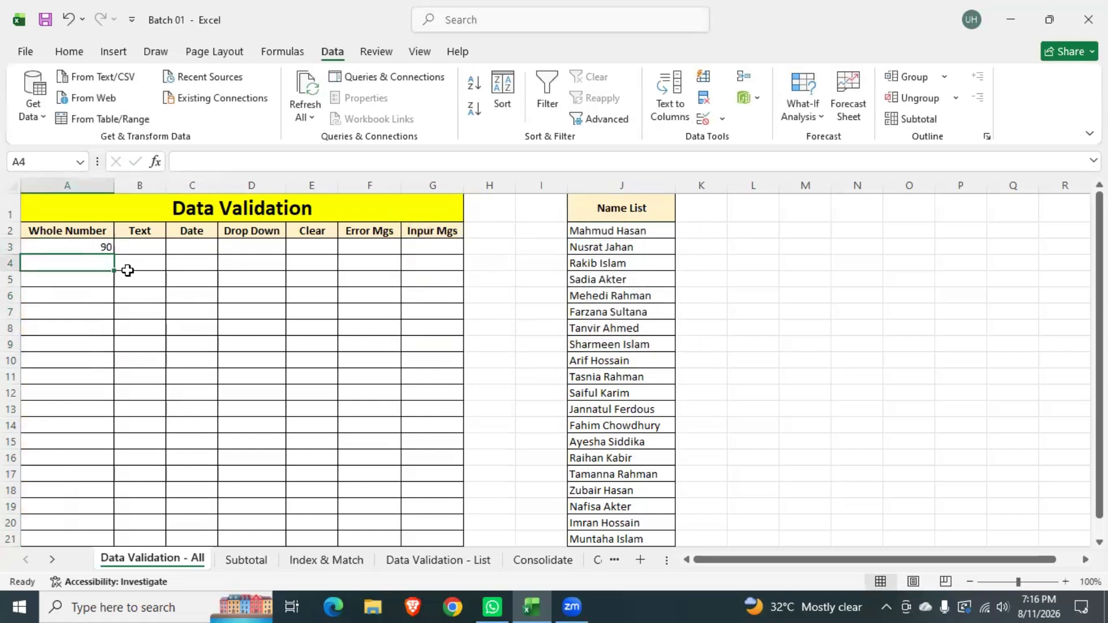
Clear cell A3, try to enter 20 in it, and cancel the entry.
click(82, 249)
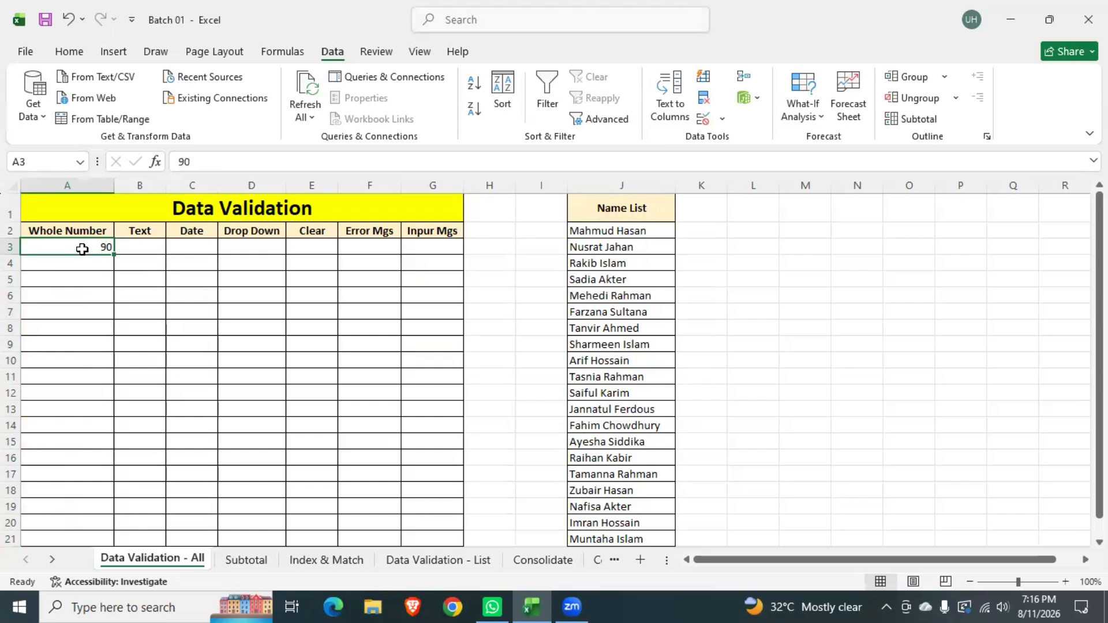
key(Delete)
text(20)
key(Return)
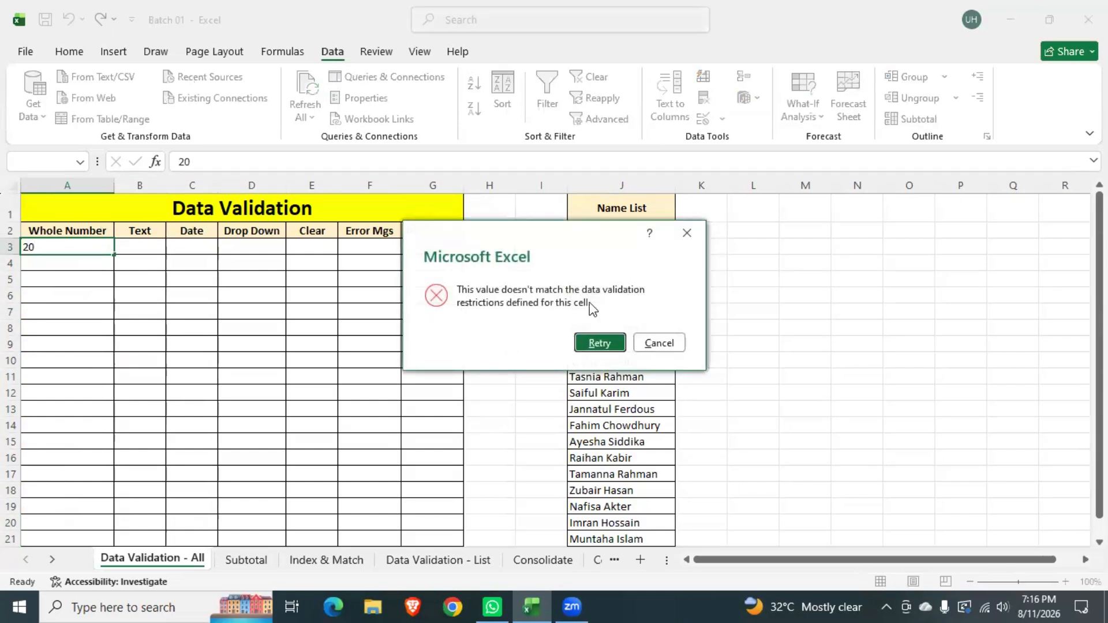
click(661, 342)
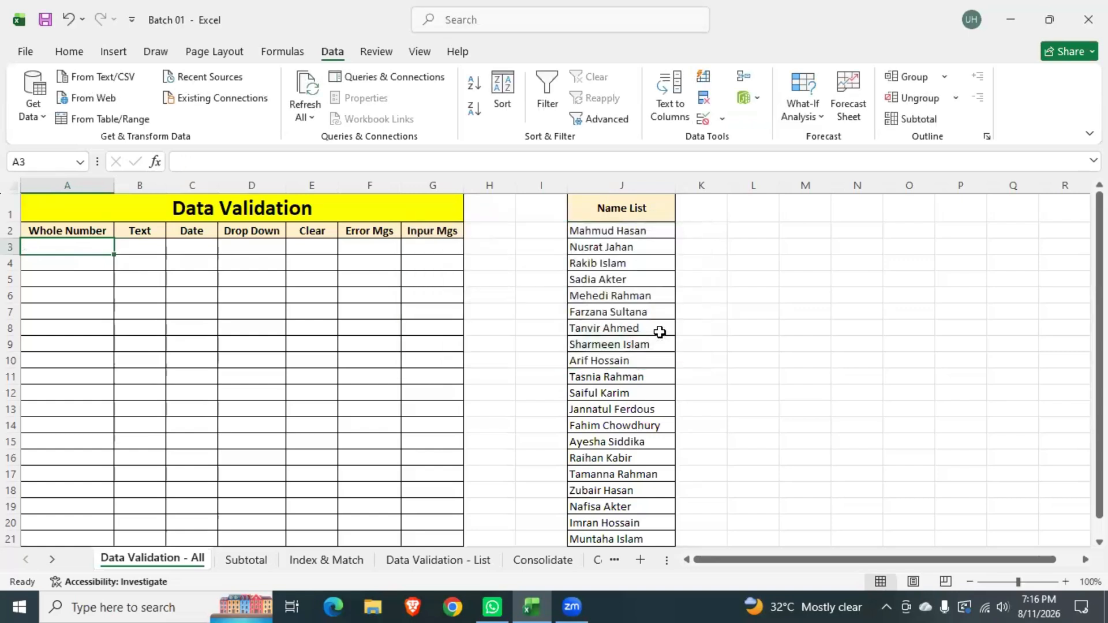
Enter 115 in cell A3 and 55 in cell A15 of the Whole Number column.
text(115)
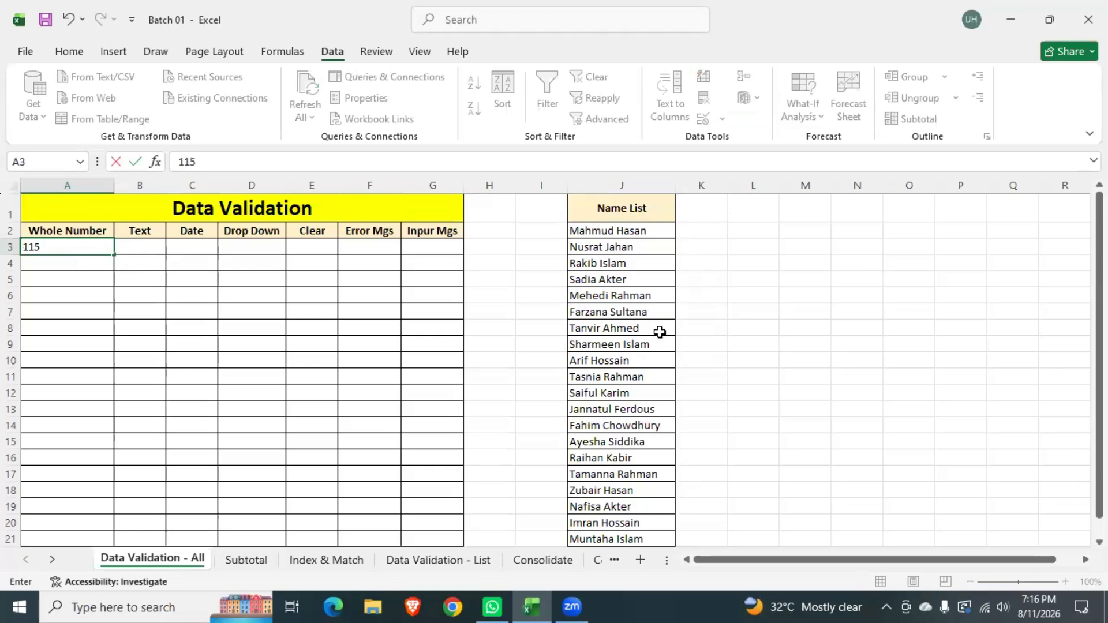
key(Return)
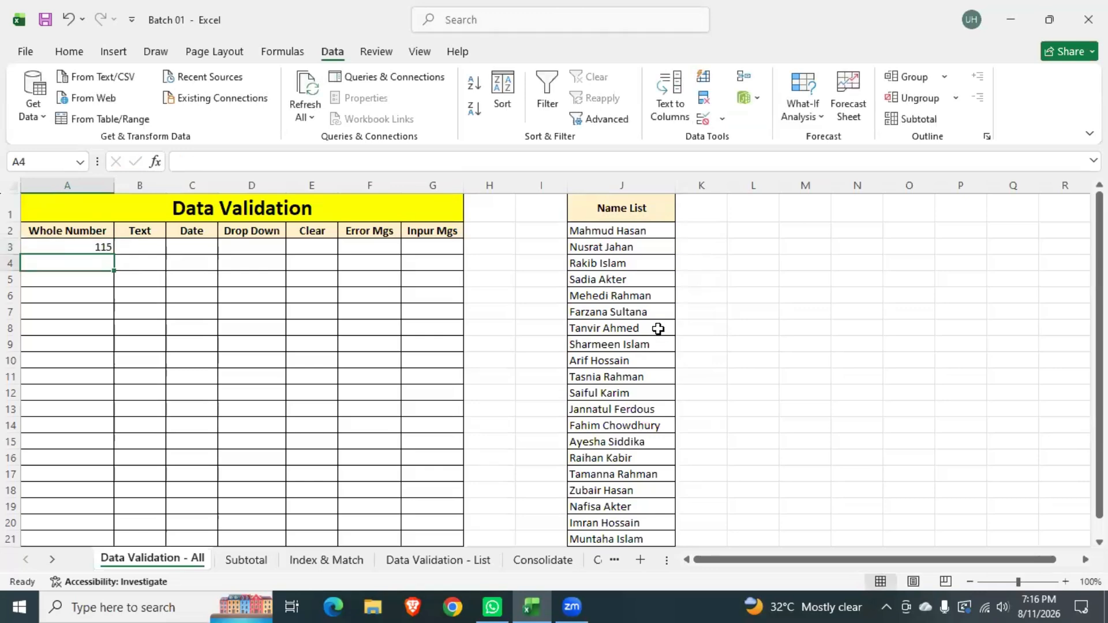
scroll(84, 477, down, 2)
scroll(84, 477, up, 2)
click(86, 437)
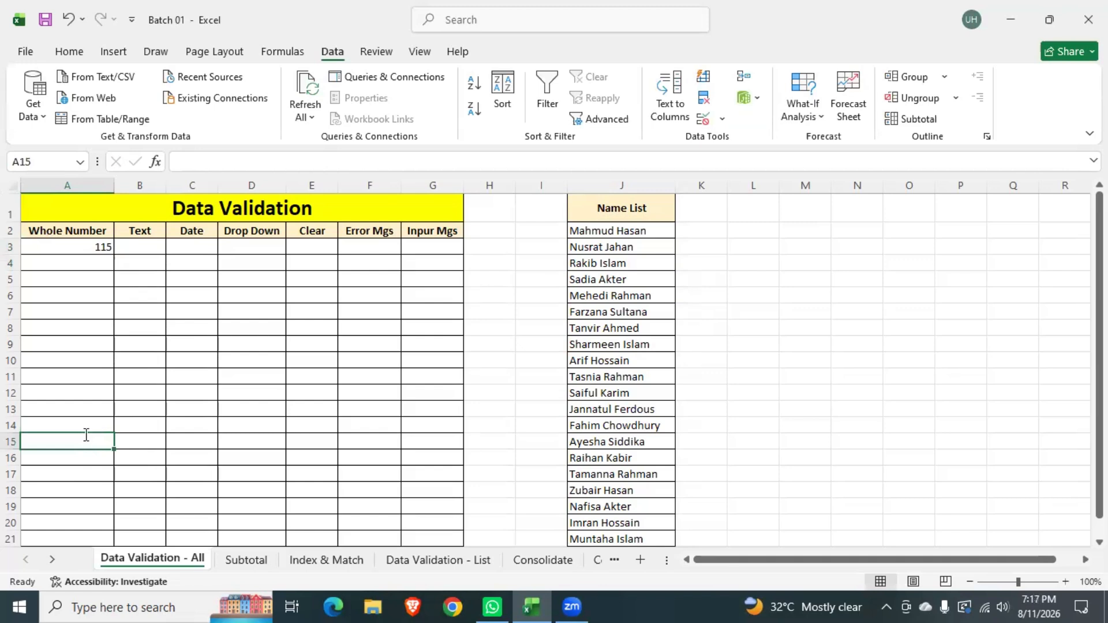
text(55)
key(Return)
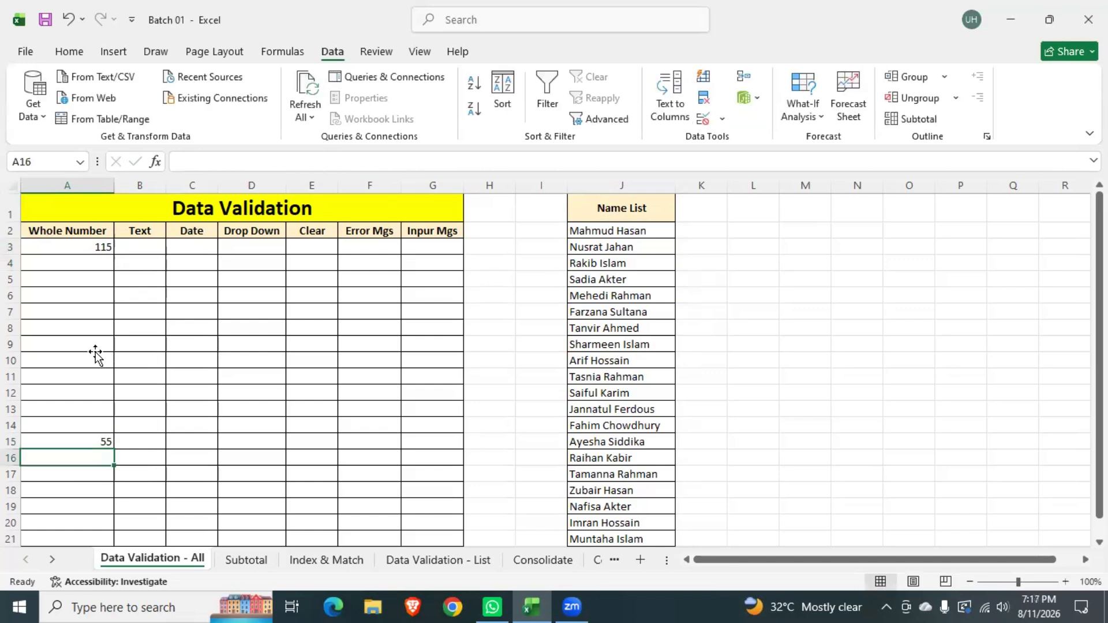
Try to enter 45 in cell A10 and cancel the entry.
click(96, 353)
text(45)
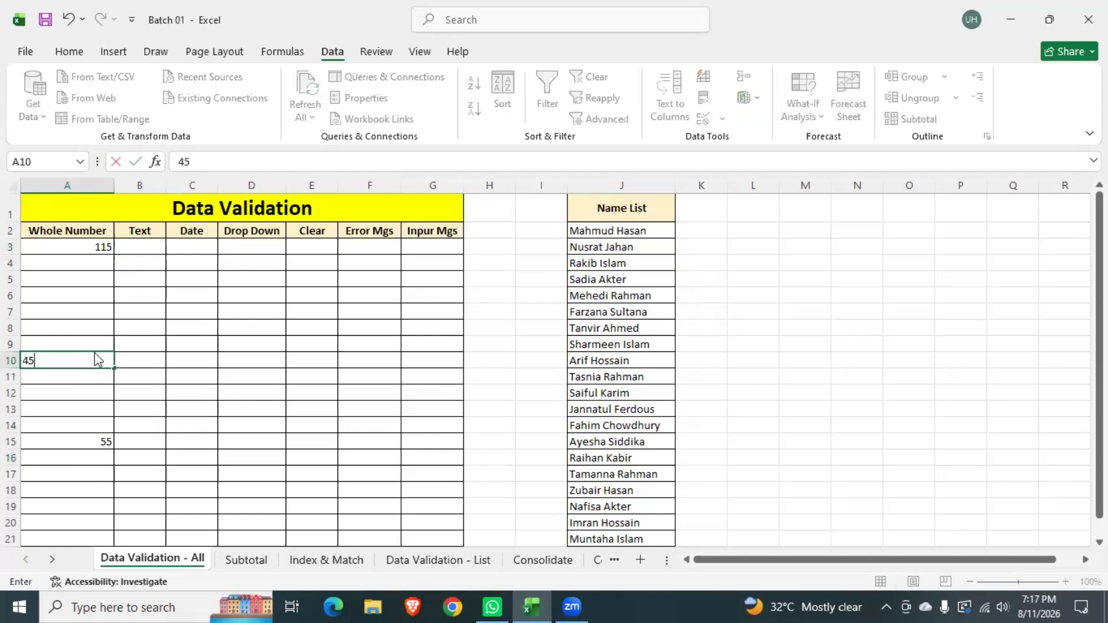
key(Return)
click(656, 343)
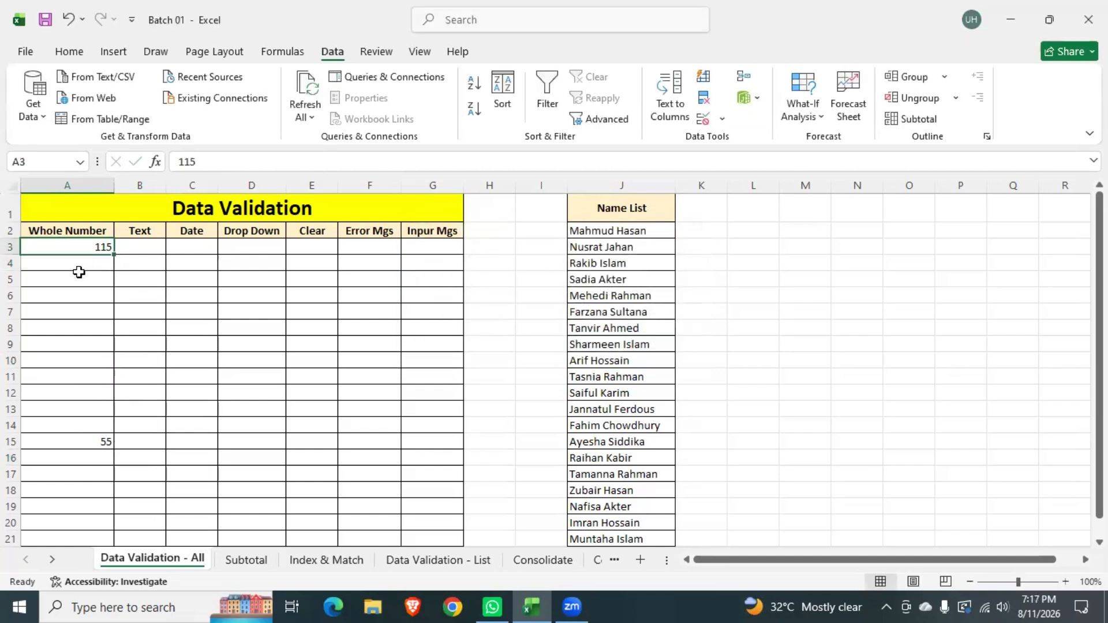
Reselect the Whole Number cells A3:A21 and reopen their data validation settings.
click(65, 252)
scroll(79, 276, down, 2)
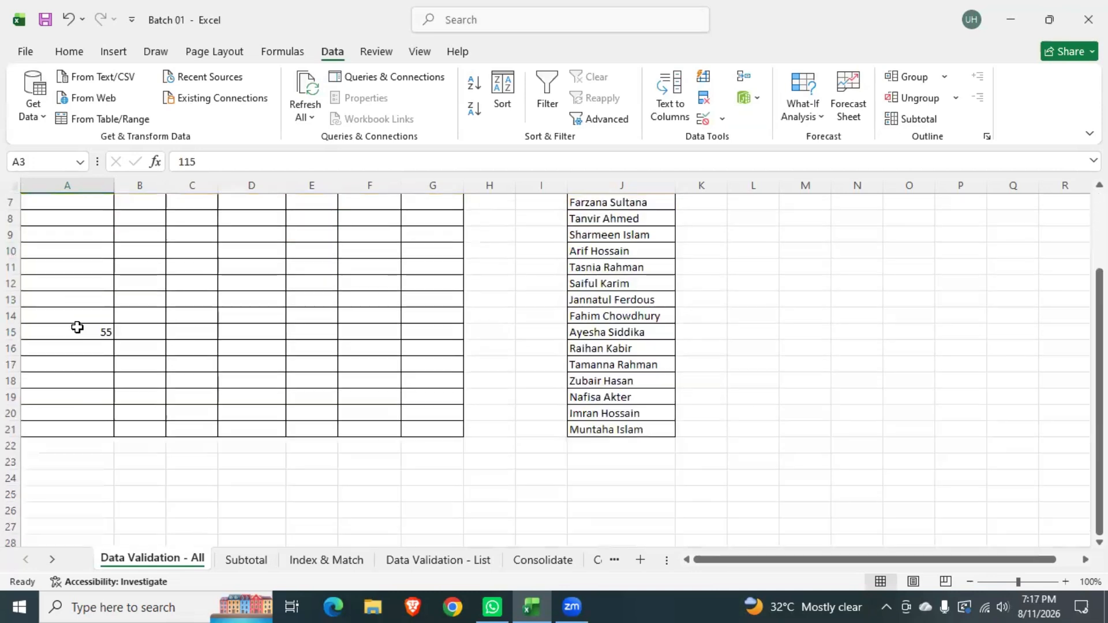
shift+click(56, 414)
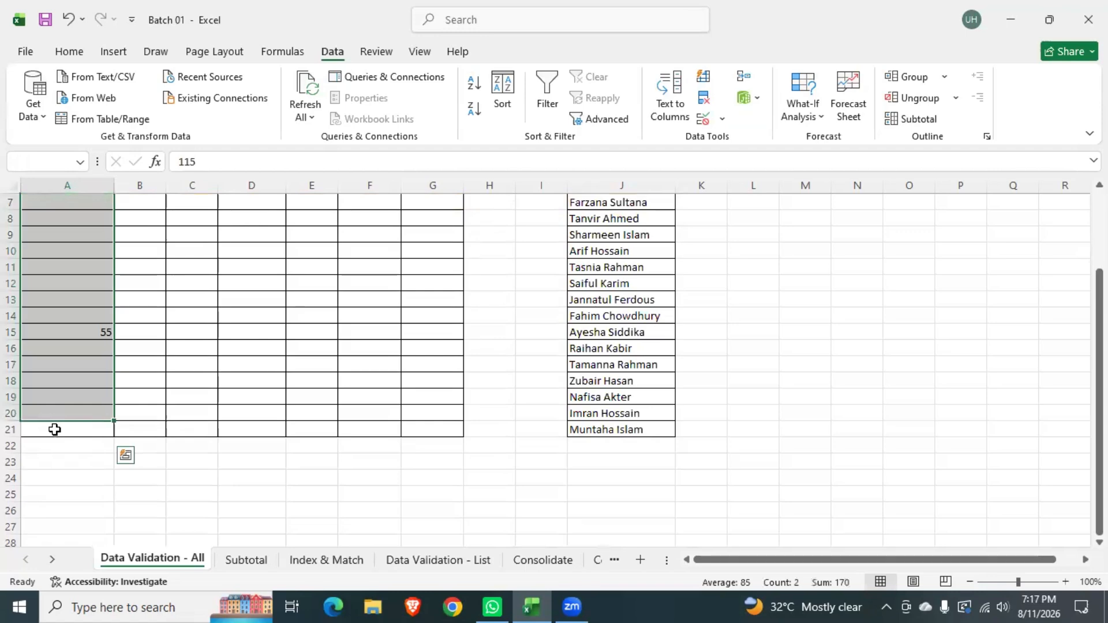
ctrl+click(56, 428)
scroll(58, 426, up, 2)
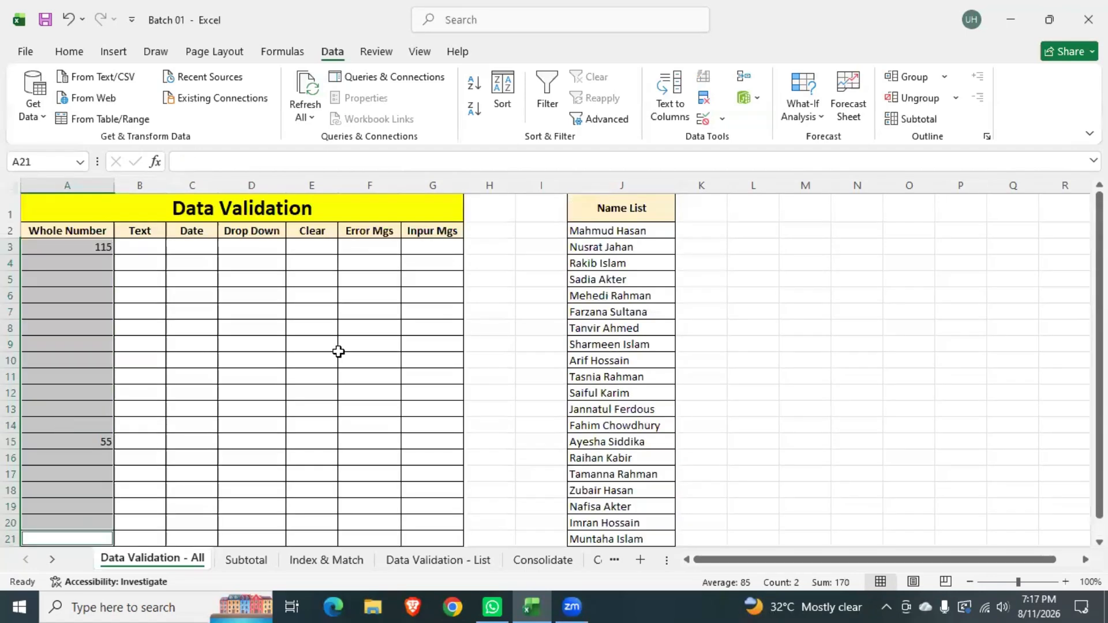
click(702, 118)
Set the whole number validation on A3:A21 to not between a minimum of 1 and a maximum of 15.
click(435, 190)
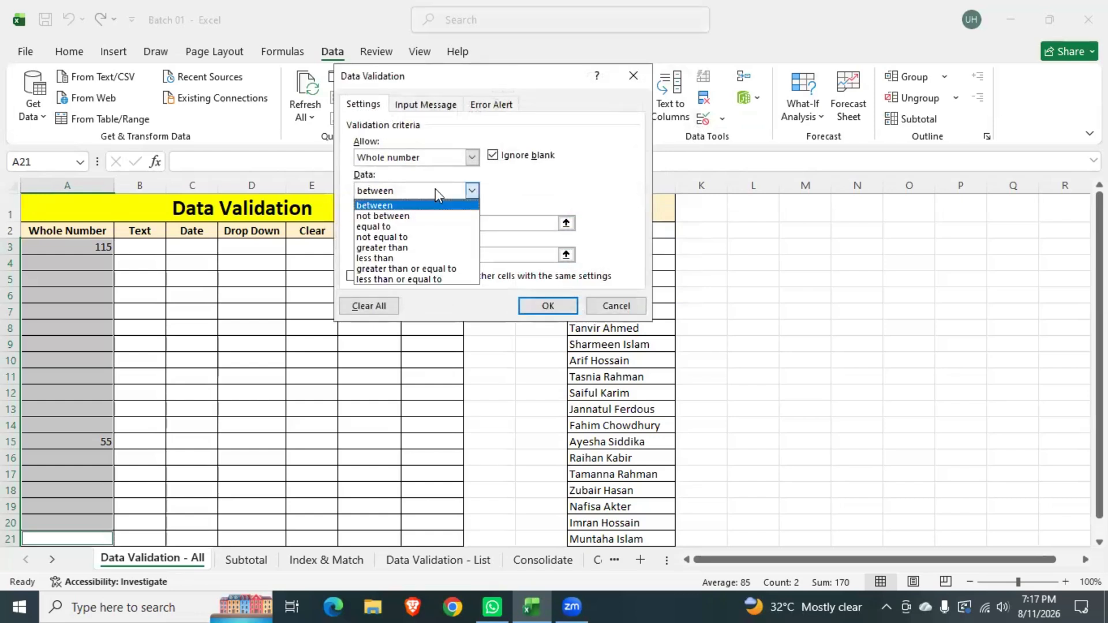
click(425, 217)
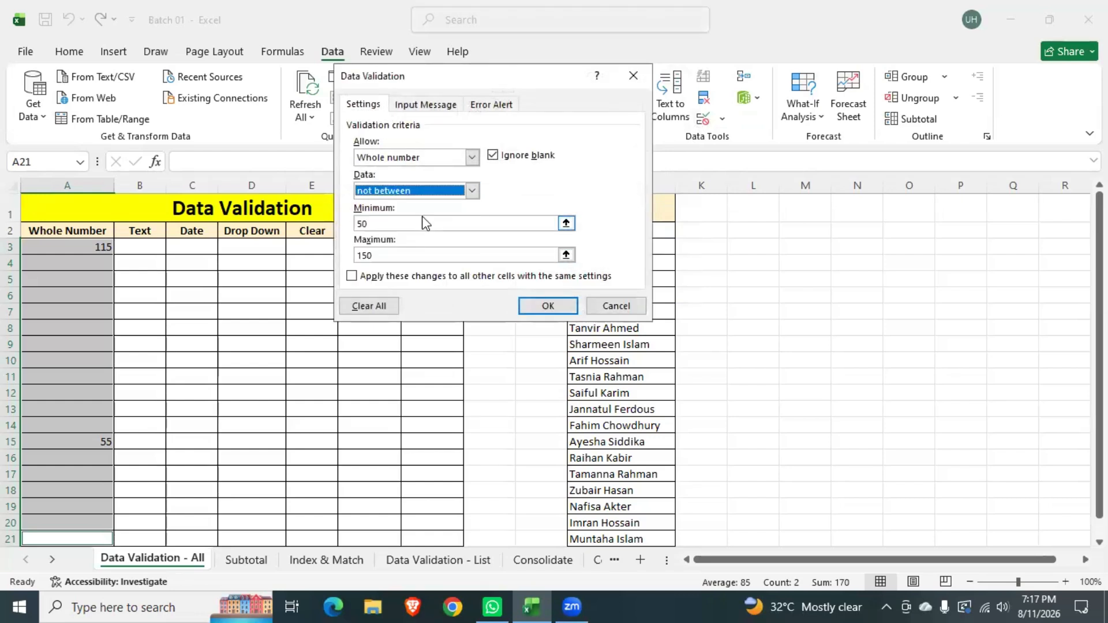
key(Tab)
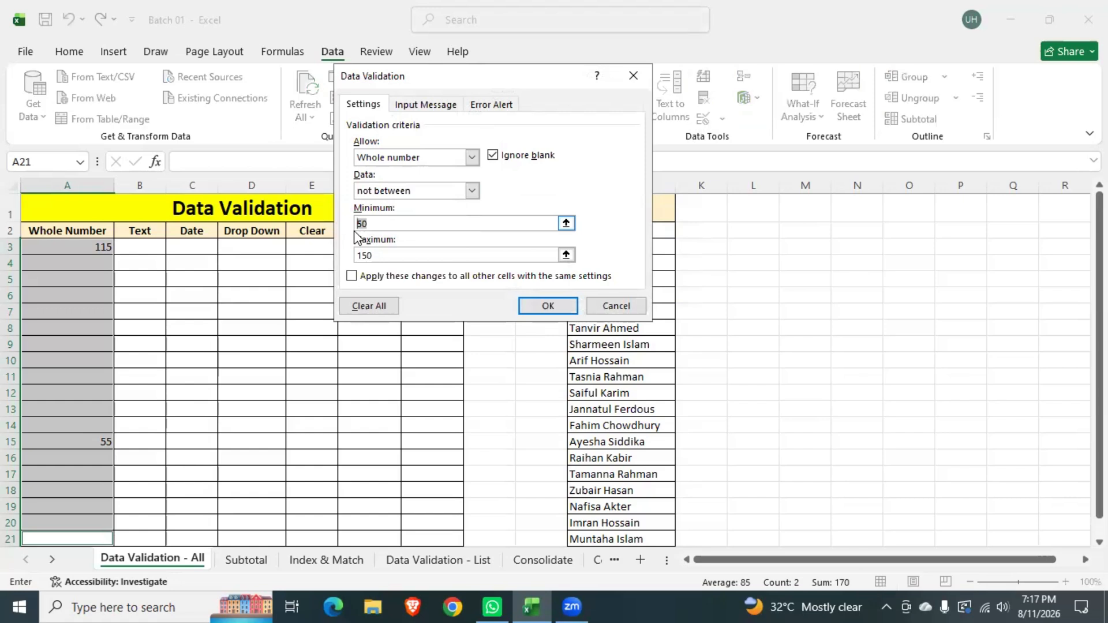
text(1)
click(385, 255)
key(BackSpace)
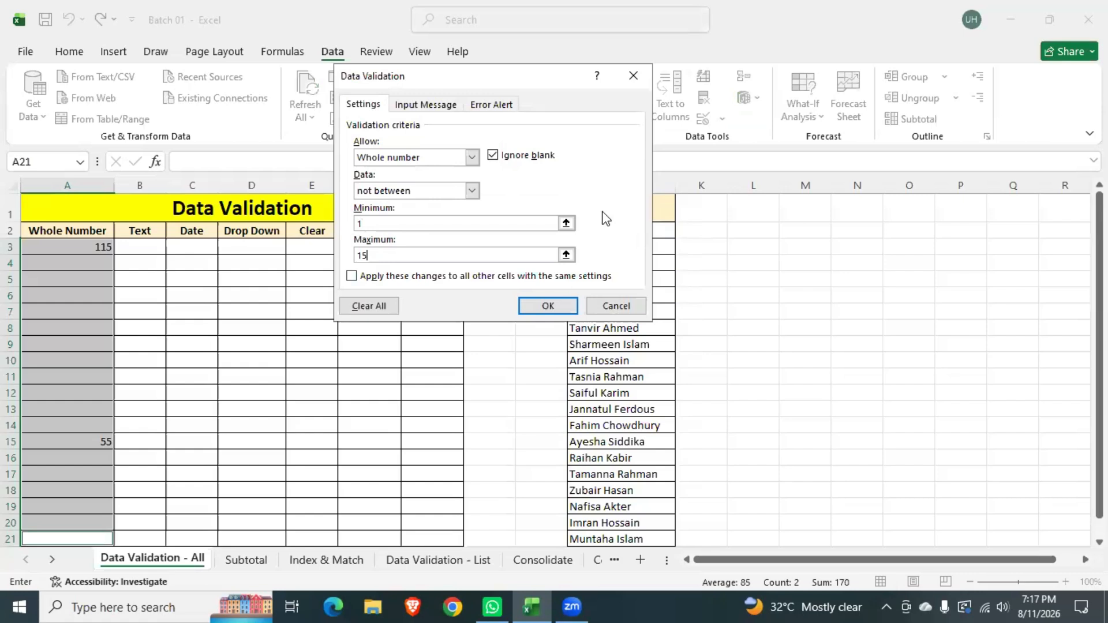
click(549, 306)
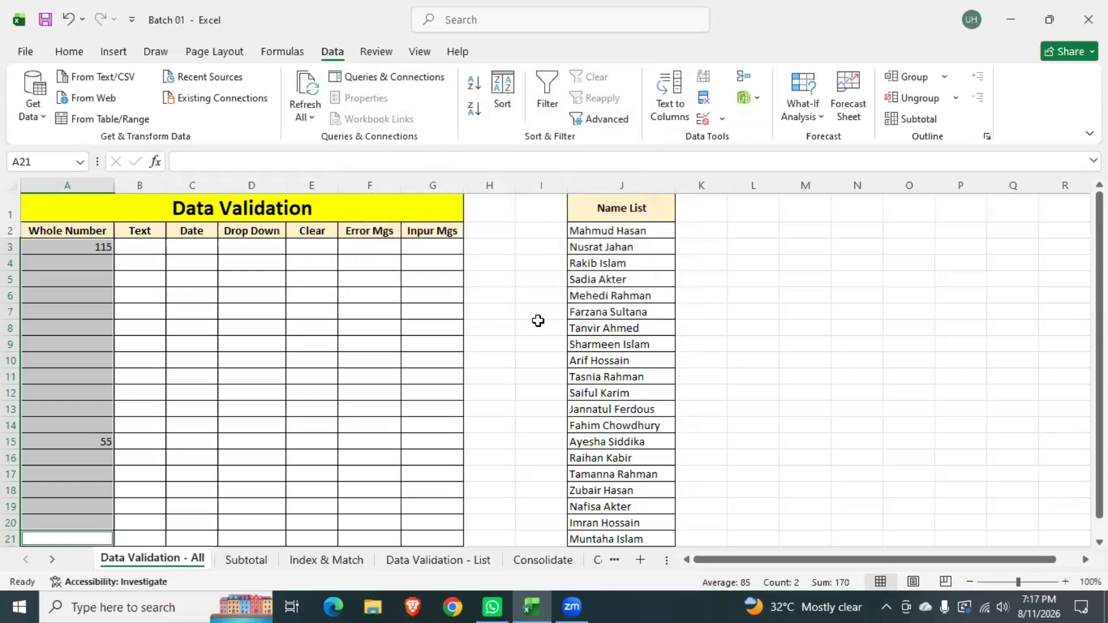
Clear cells A3 and A15 in the Whole Number column.
click(191, 317)
click(71, 250)
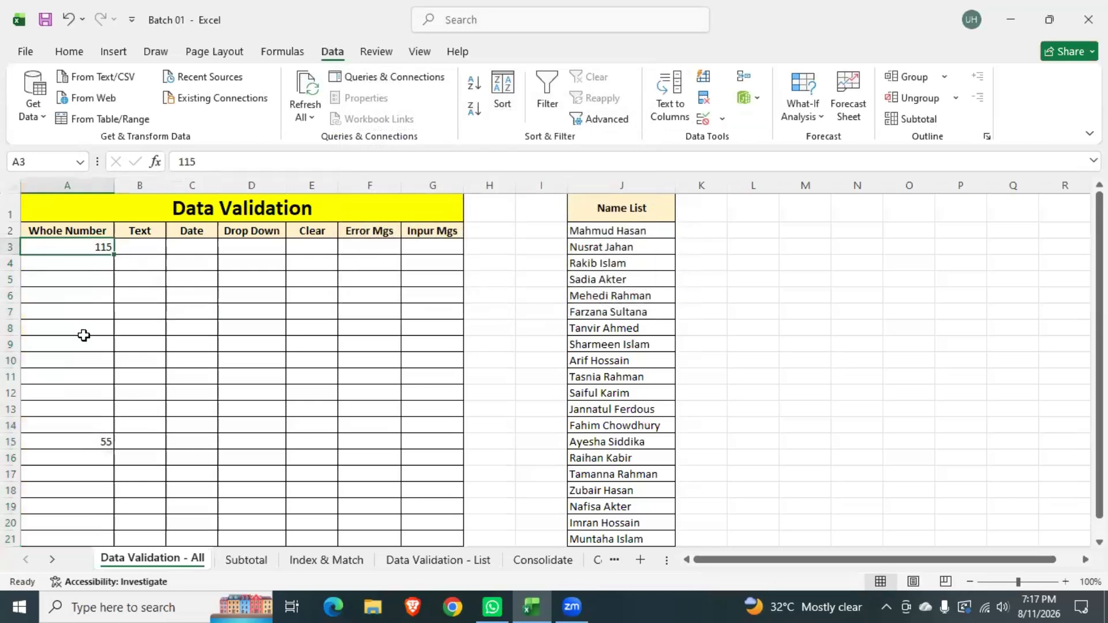
scroll(81, 346, down, 4)
scroll(79, 357, up, 4)
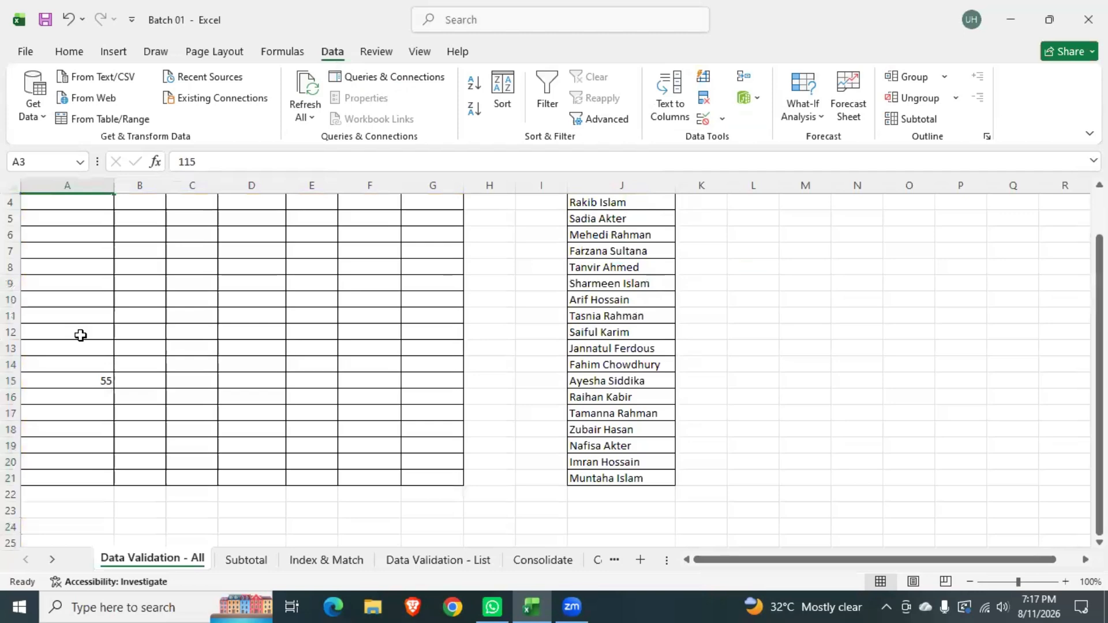
key(Delete)
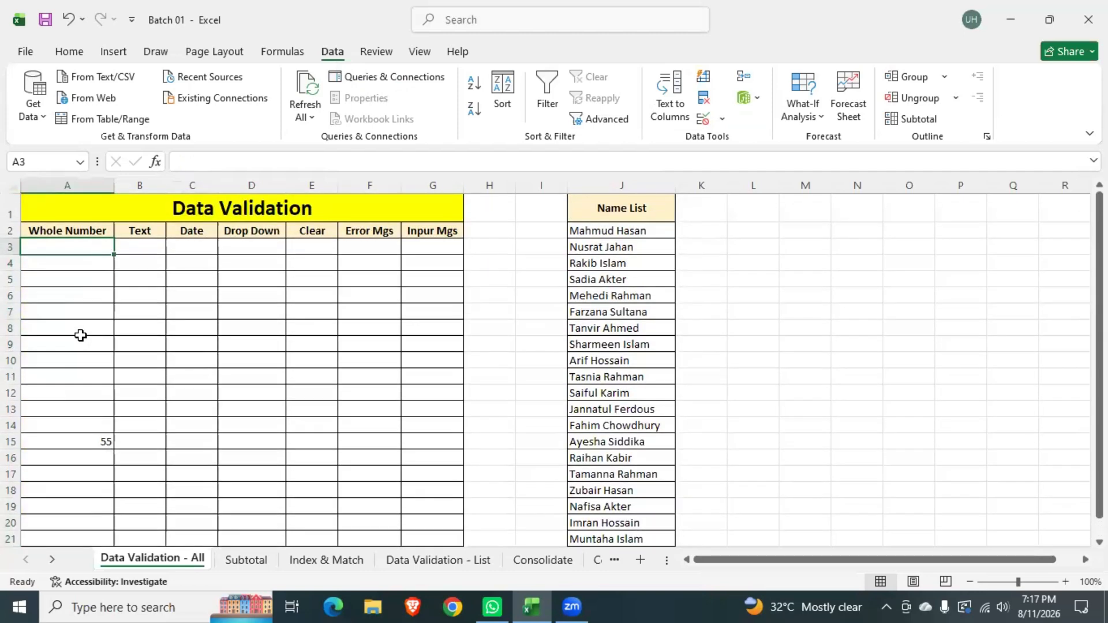
click(87, 441)
key(Delete)
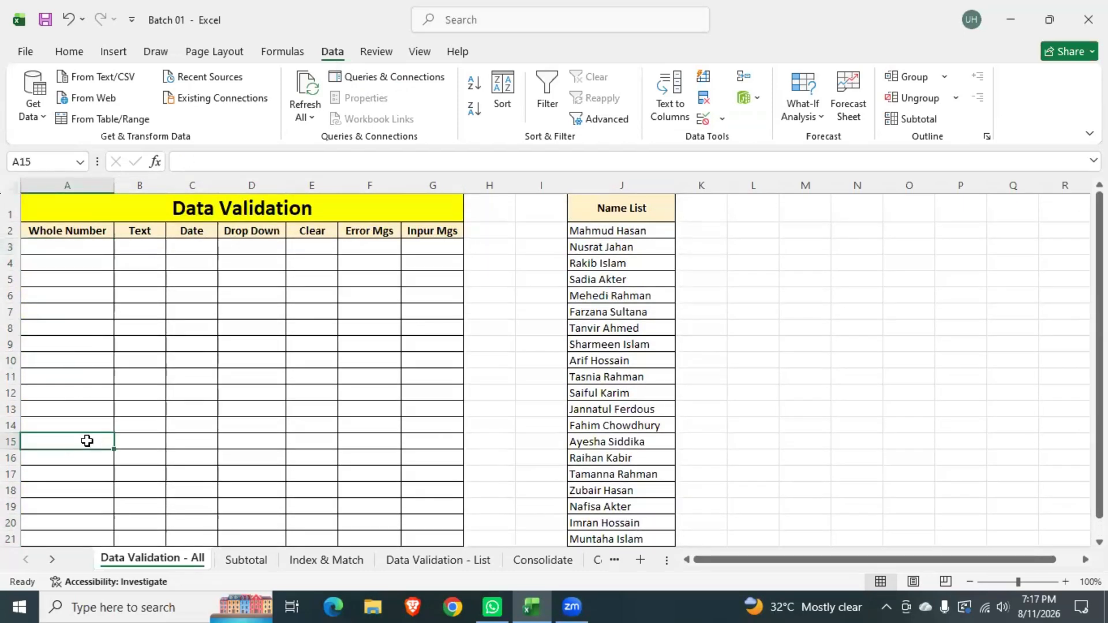
Enter 20 in cell A3 to test the whole number rule.
click(97, 254)
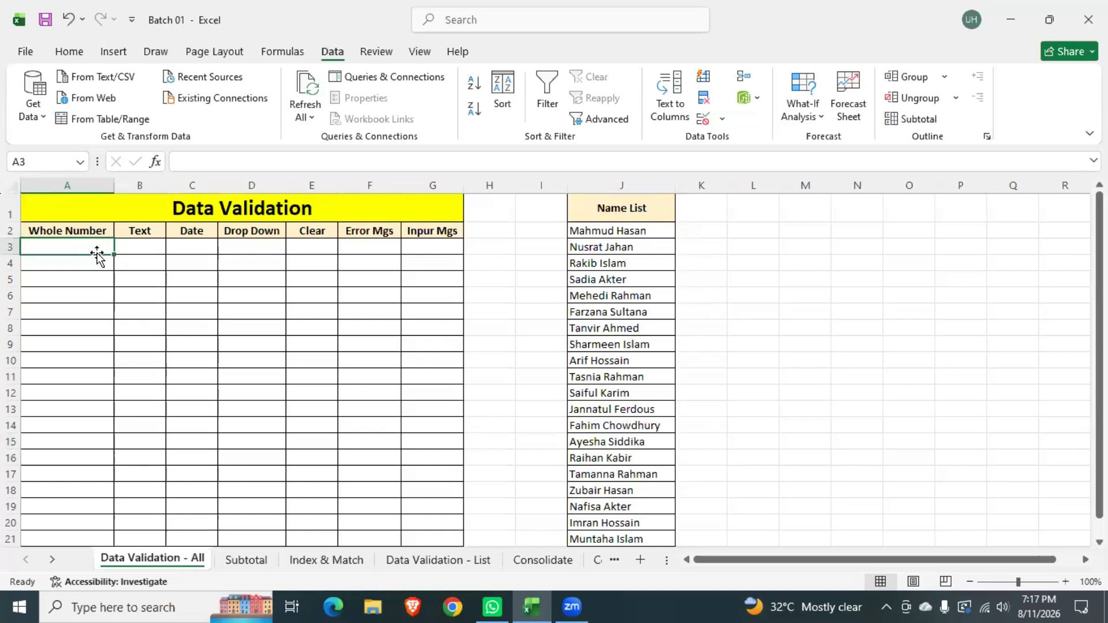
text(20)
key(Return)
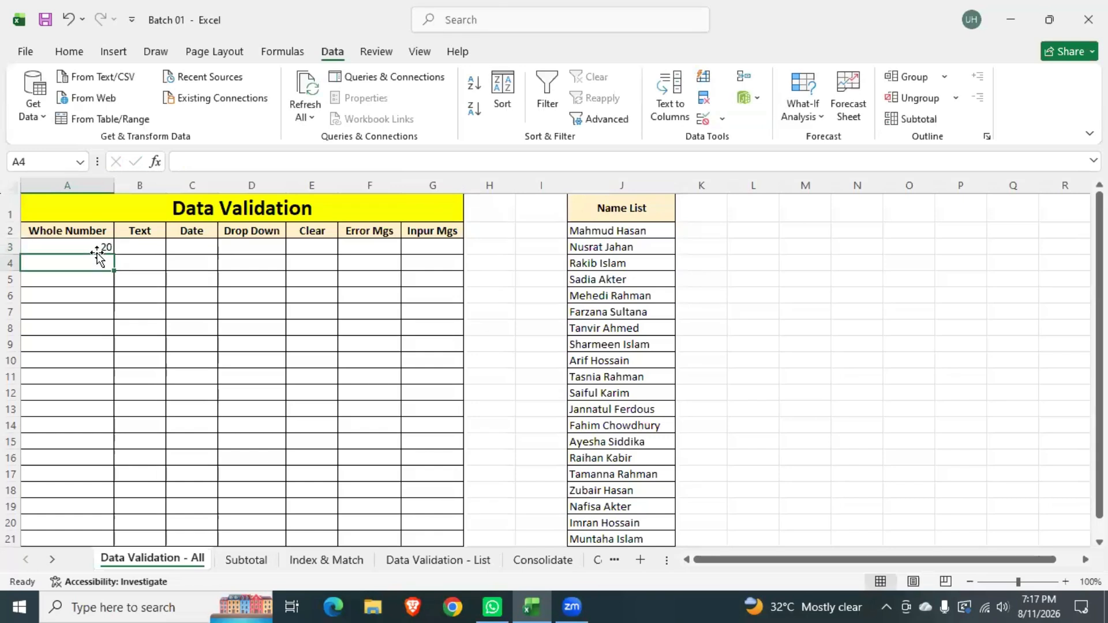
Try to enter 12 in cell A7, cancel the entry, and clear cell A3.
click(82, 314)
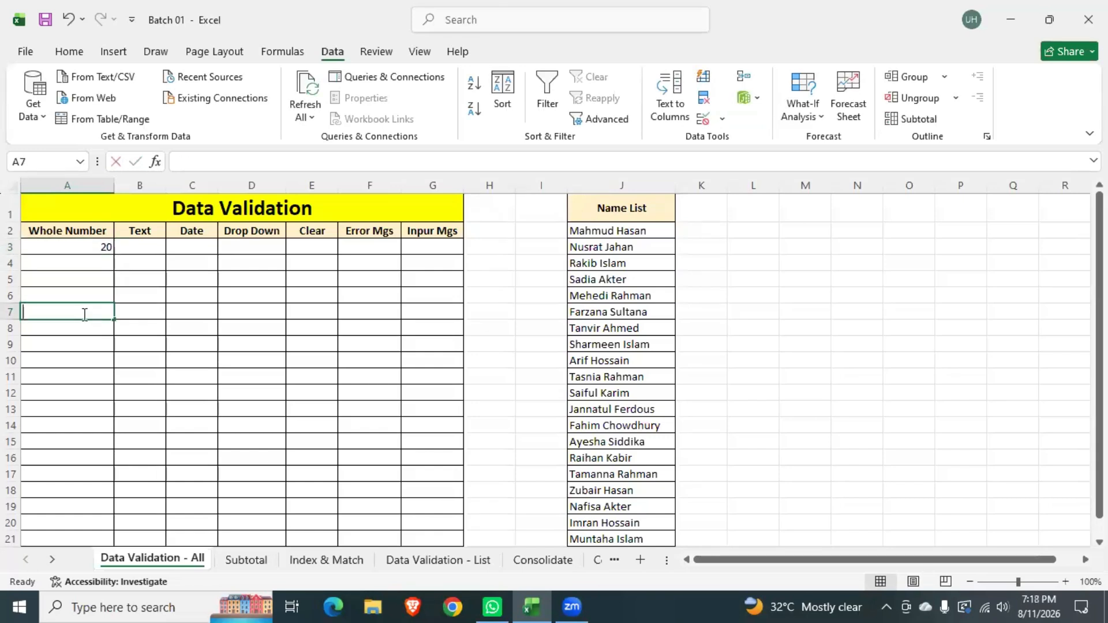
text(12)
key(Return)
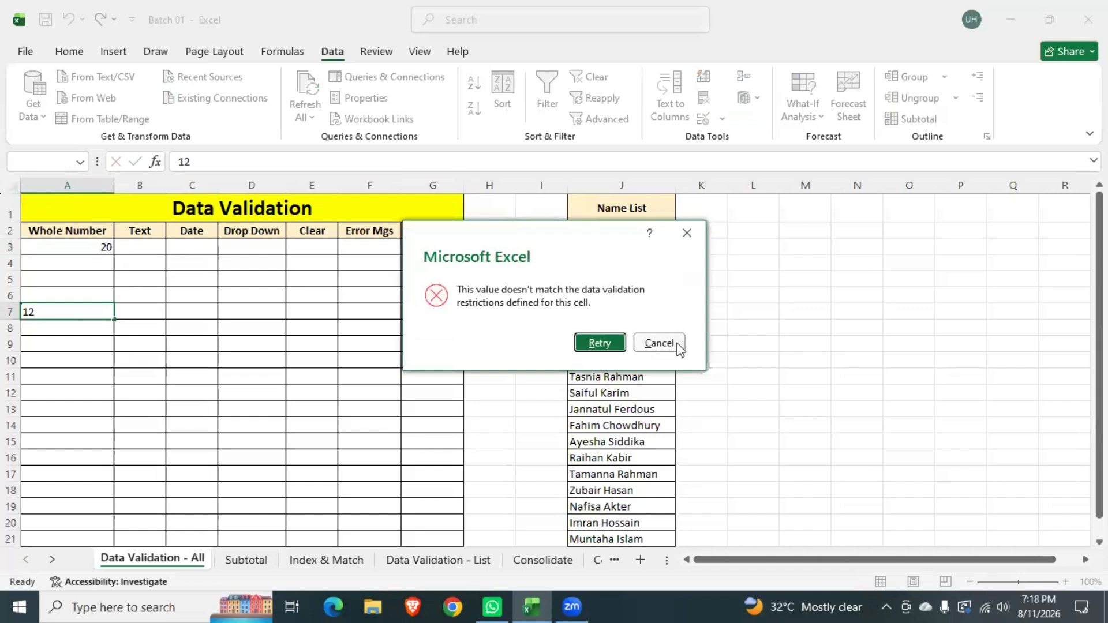
click(677, 344)
click(87, 247)
key(Delete)
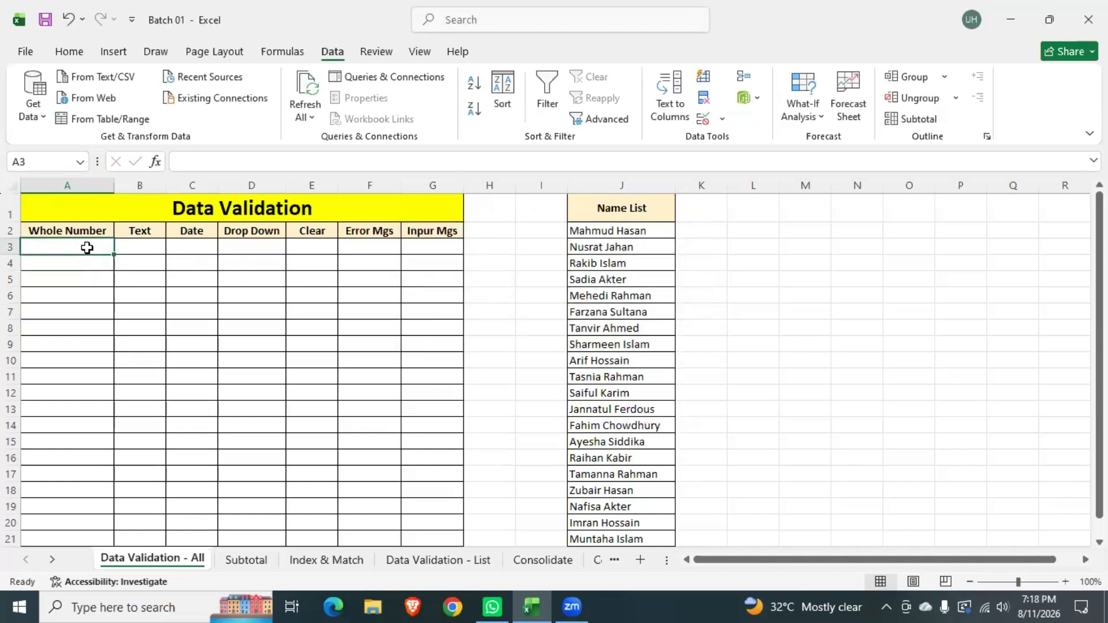
Select the Whole Number cells A3:A21 and set their whole number validation to equal to 50.
scroll(97, 353, down, 3)
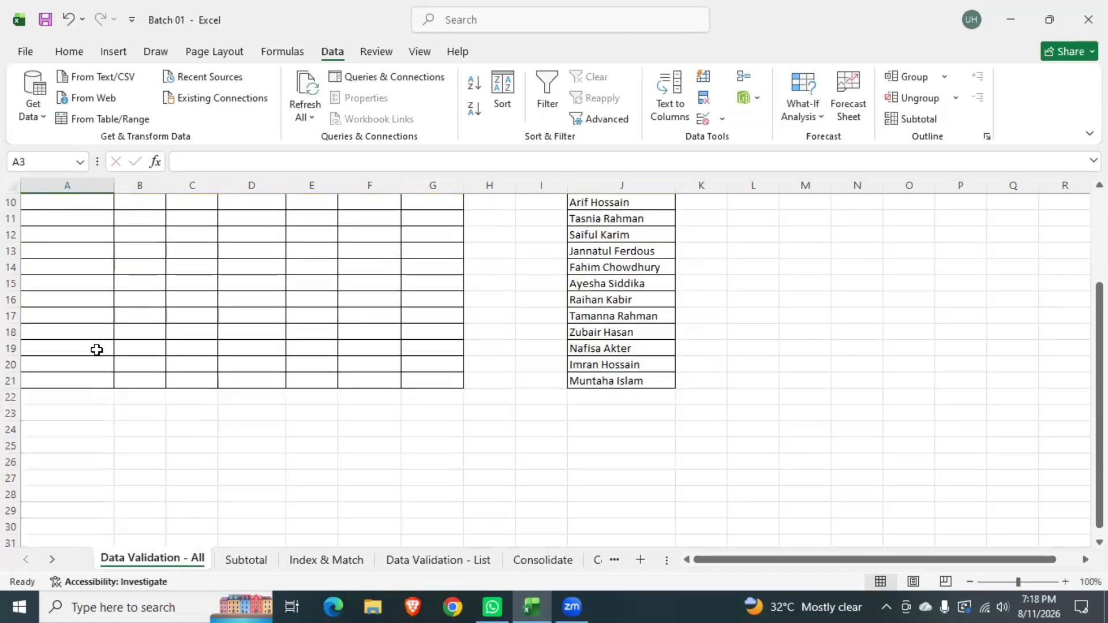
shift+click(76, 379)
scroll(139, 374, up, 3)
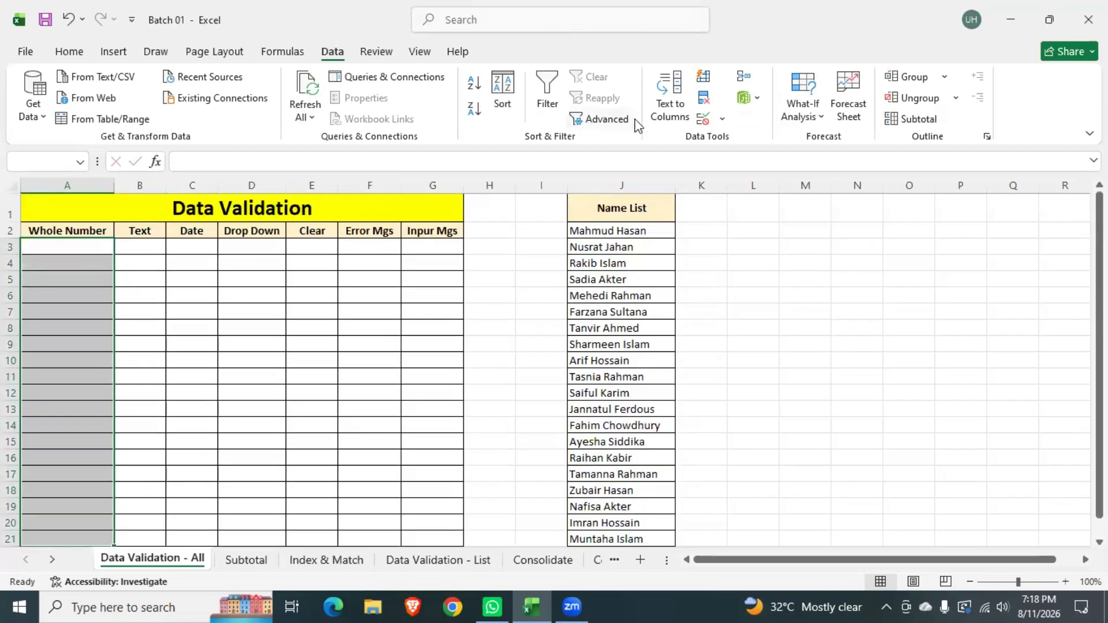
click(703, 120)
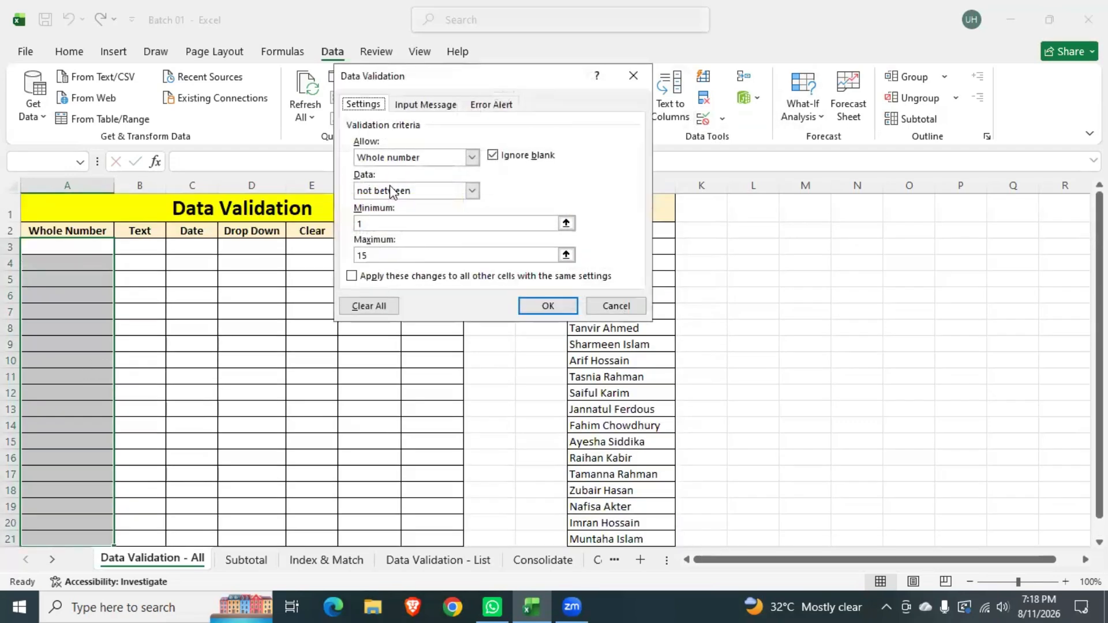
click(439, 192)
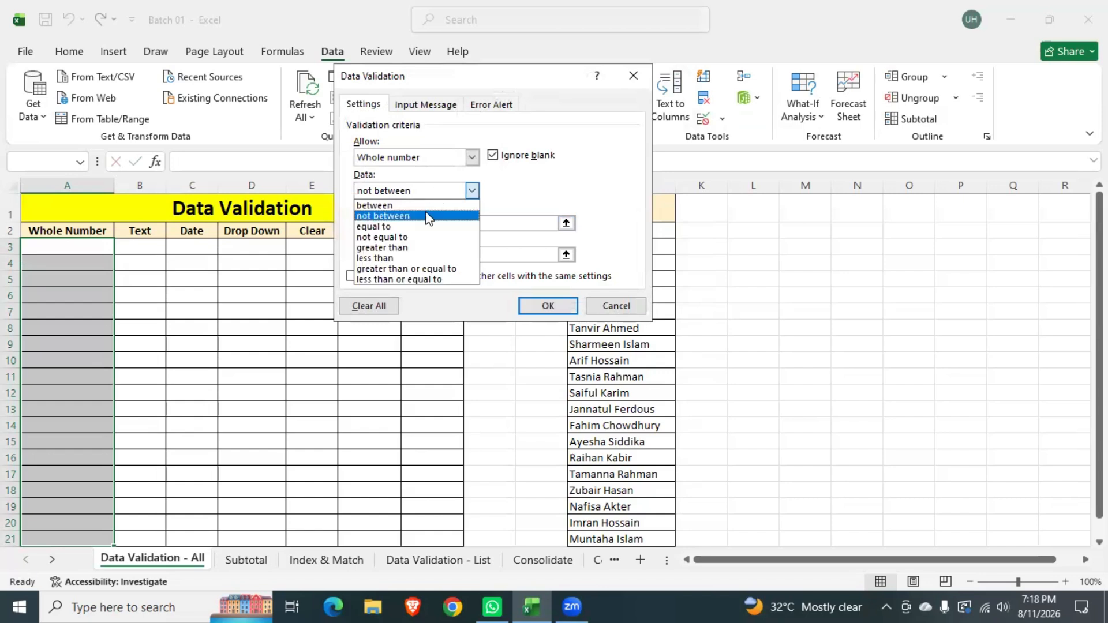
click(407, 227)
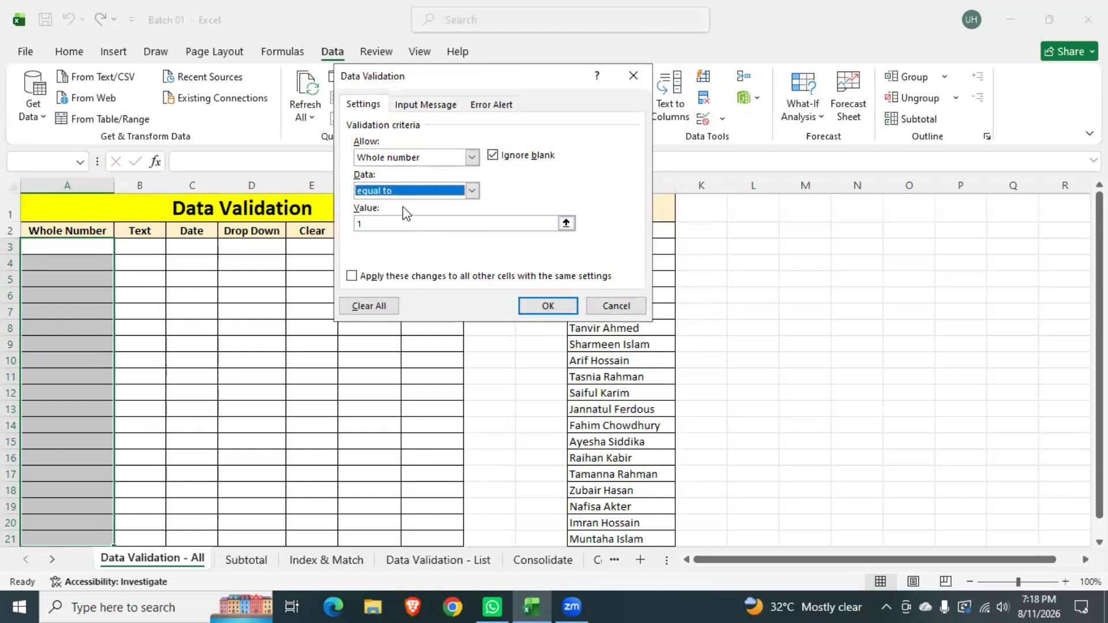
click(388, 226)
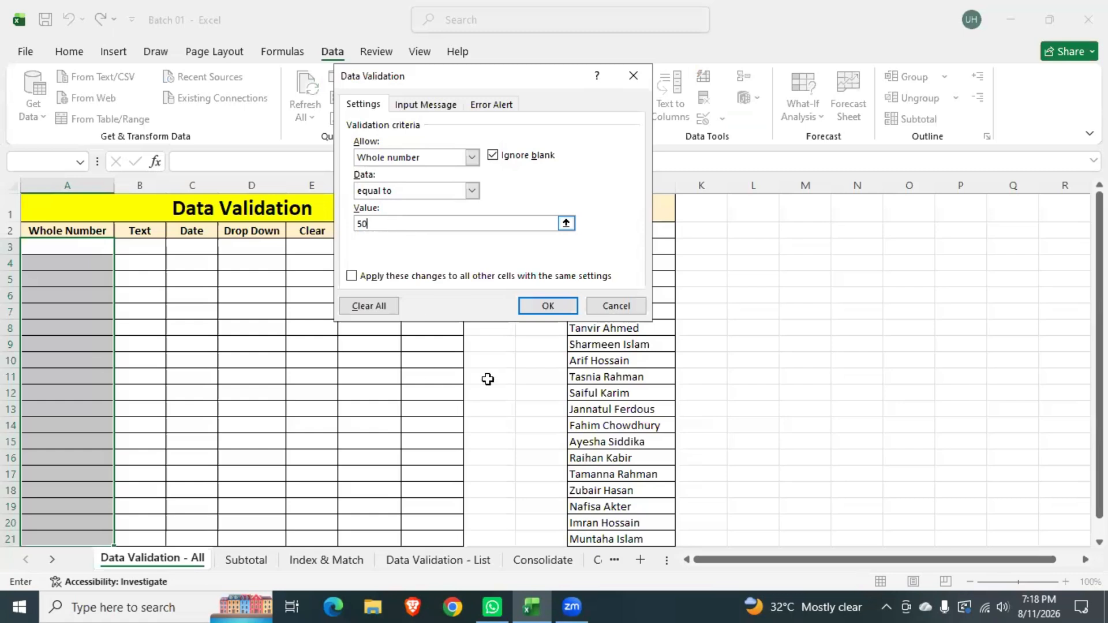
click(548, 306)
Enter 50 in cell A5 of the Whole Number column.
click(98, 275)
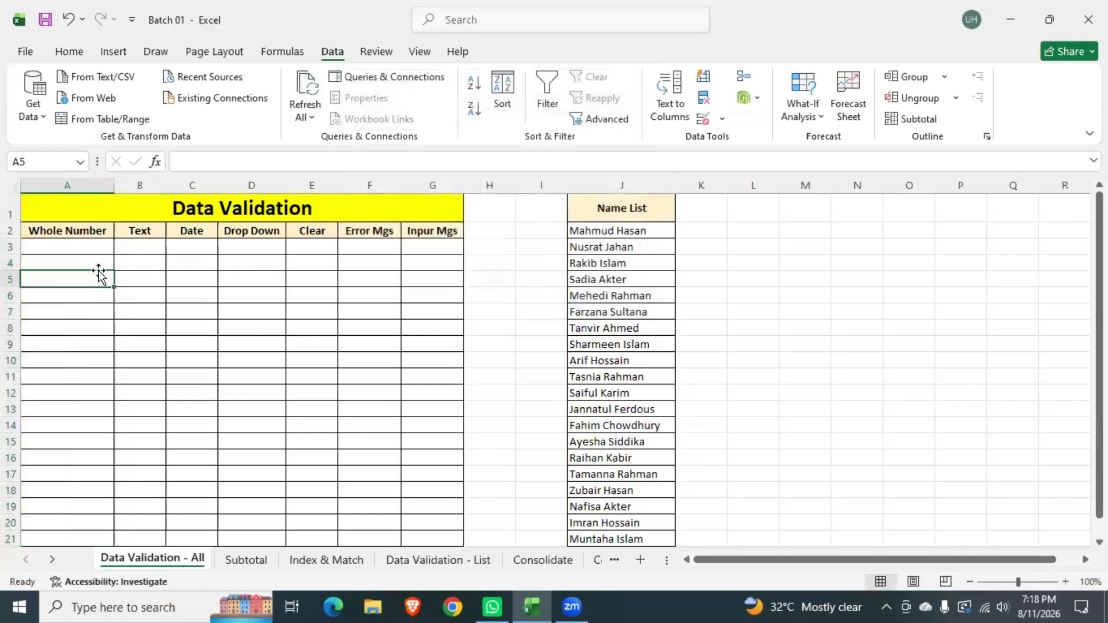
text(50)
key(Return)
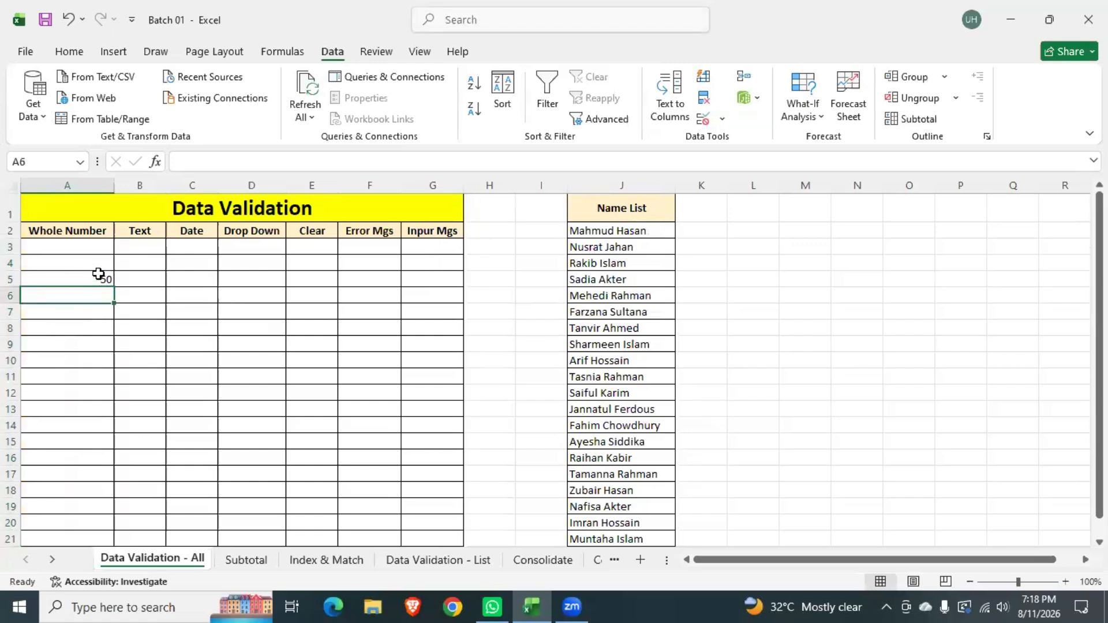
Try to enter 45 in cell A9 and cancel the entry.
click(88, 339)
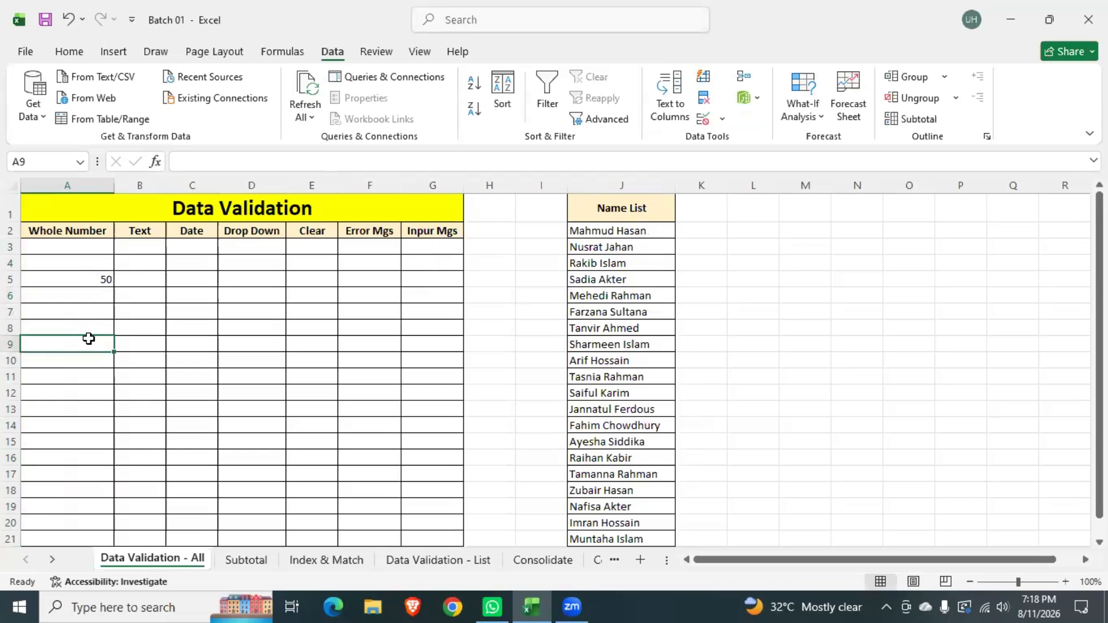
text(45)
key(Return)
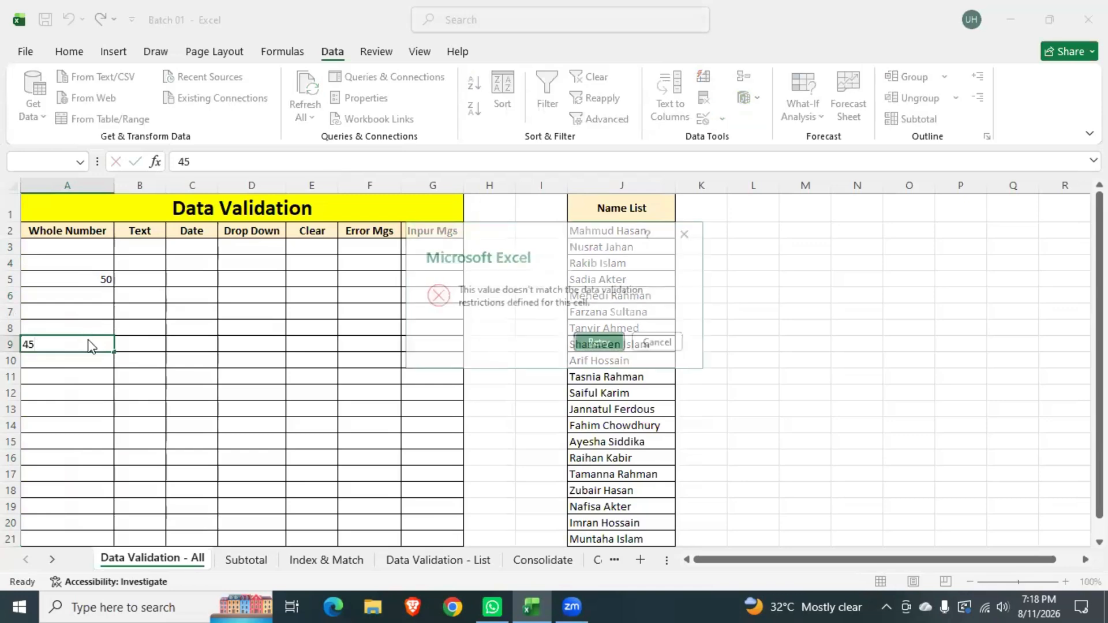
click(651, 345)
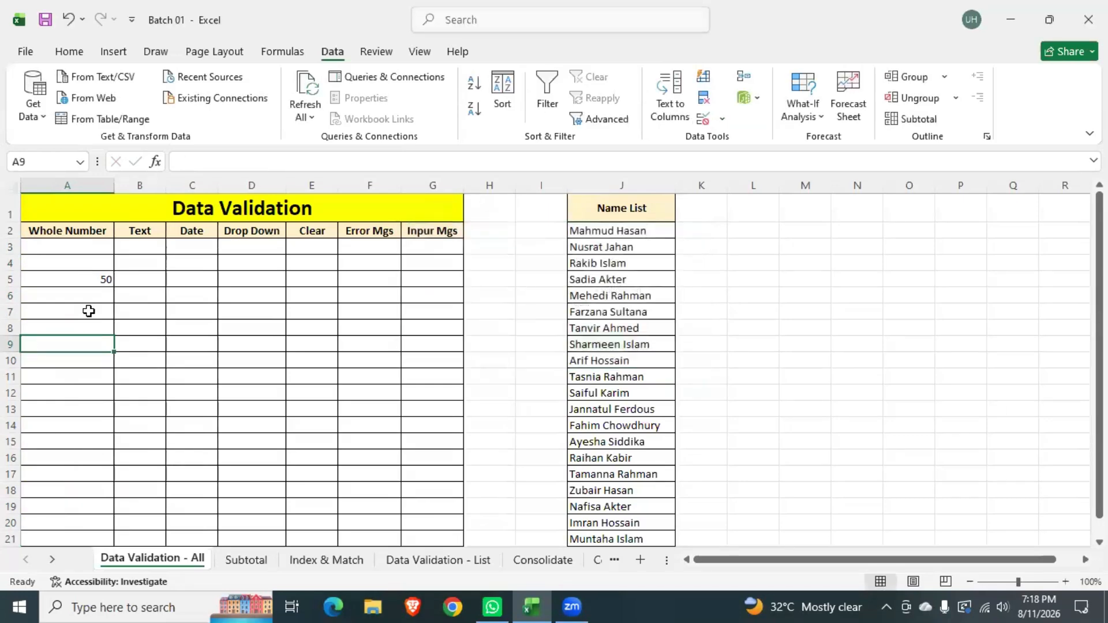
Reselect the Whole Number cells A3:A21 and change their whole number validation to not equal to a fixed value.
click(96, 285)
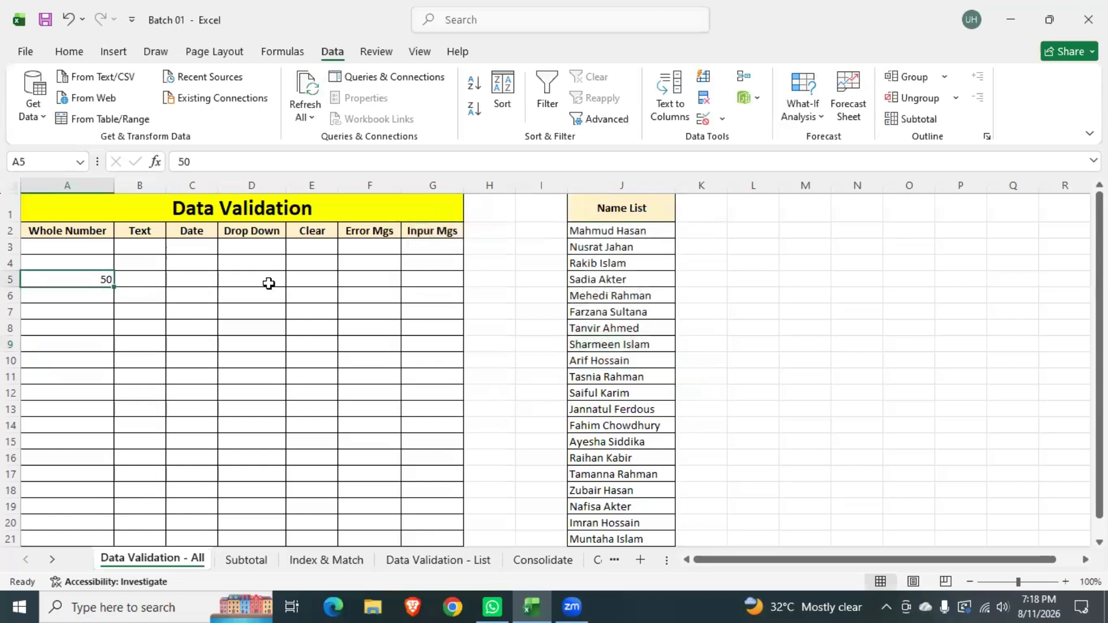
click(67, 247)
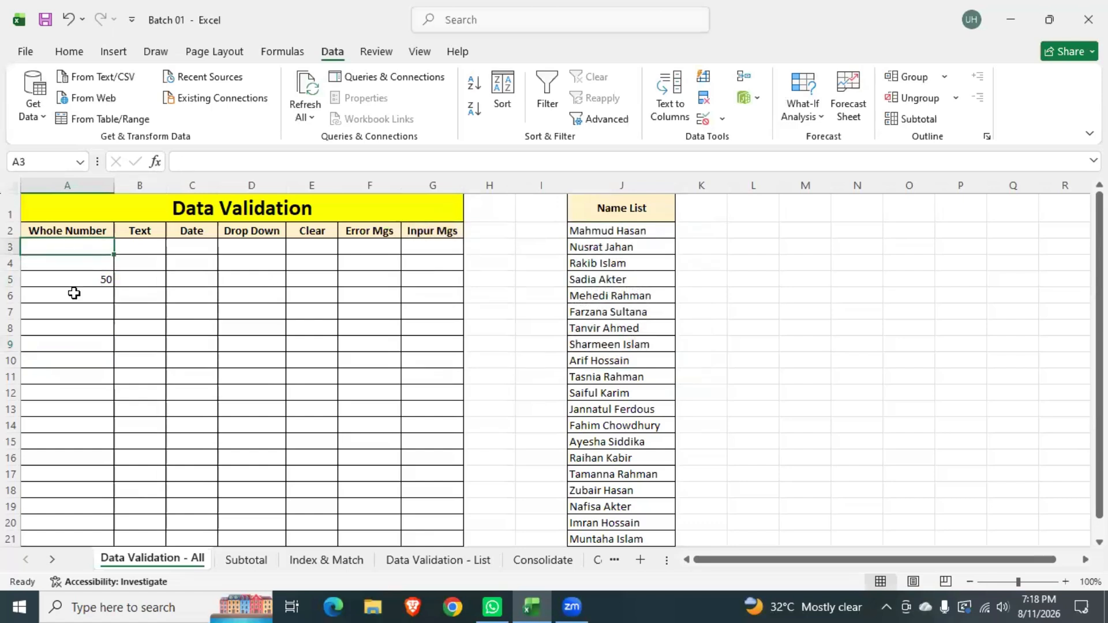
scroll(74, 294, down, 2)
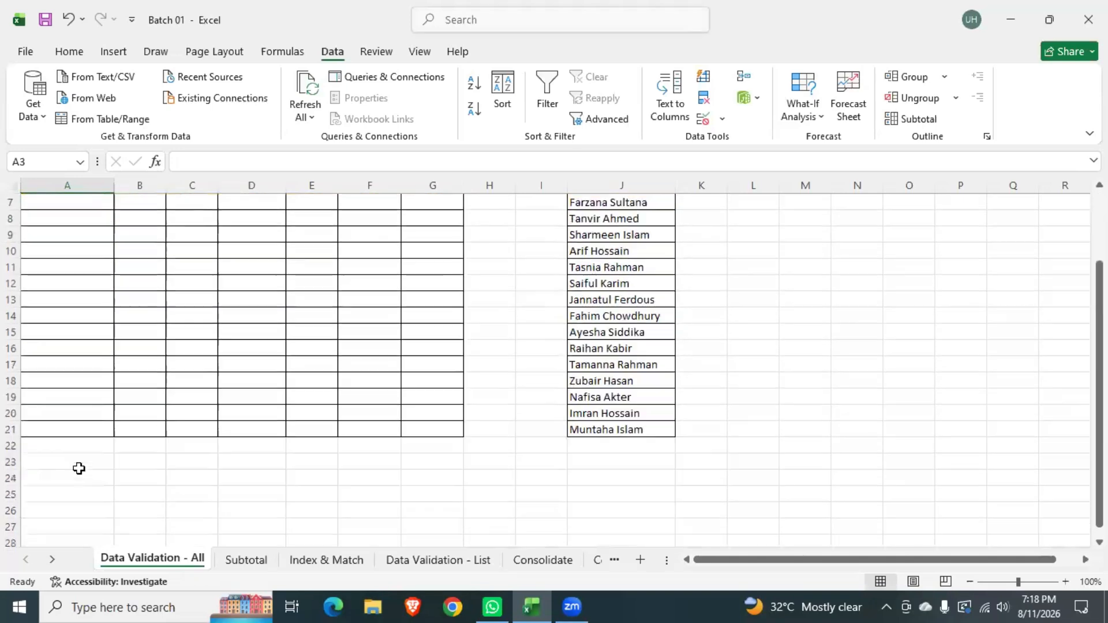
shift+click(64, 431)
scroll(64, 432, up, 2)
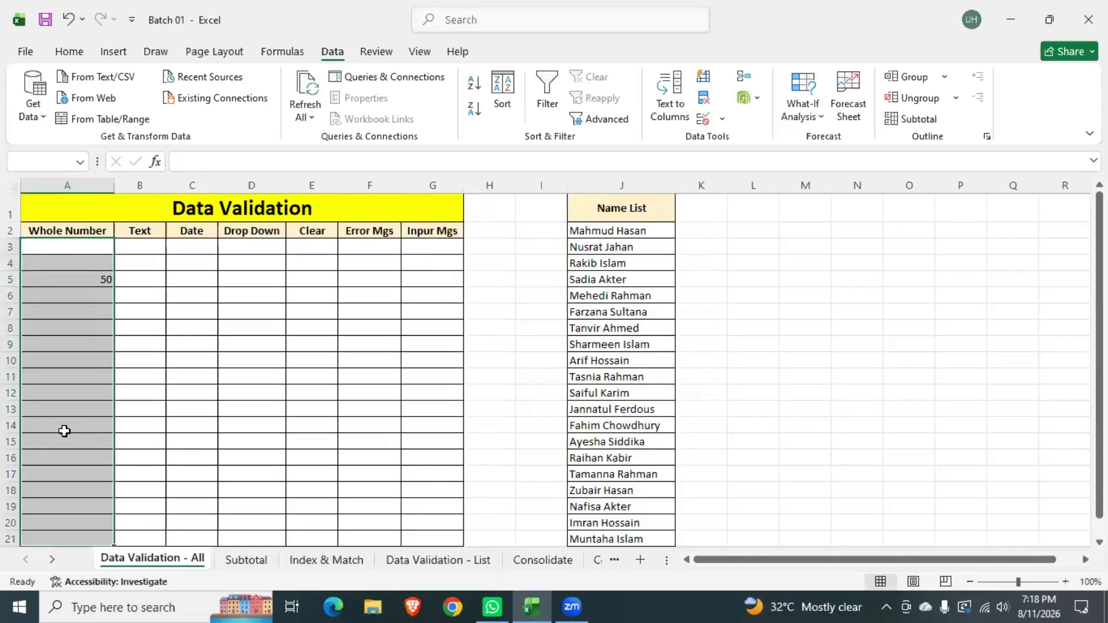
click(705, 122)
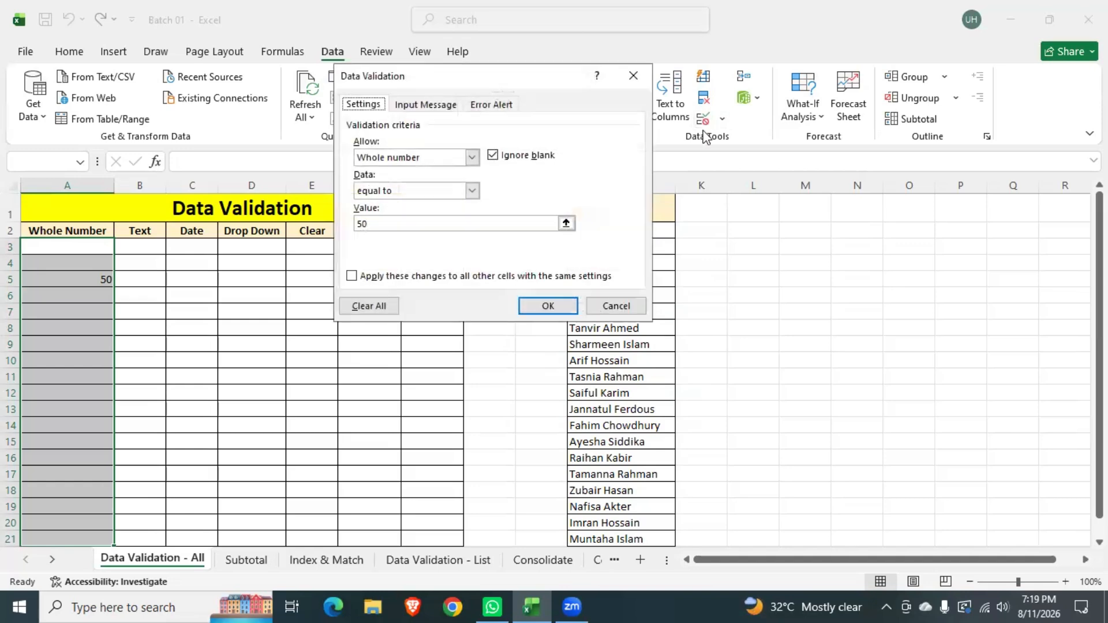
click(432, 191)
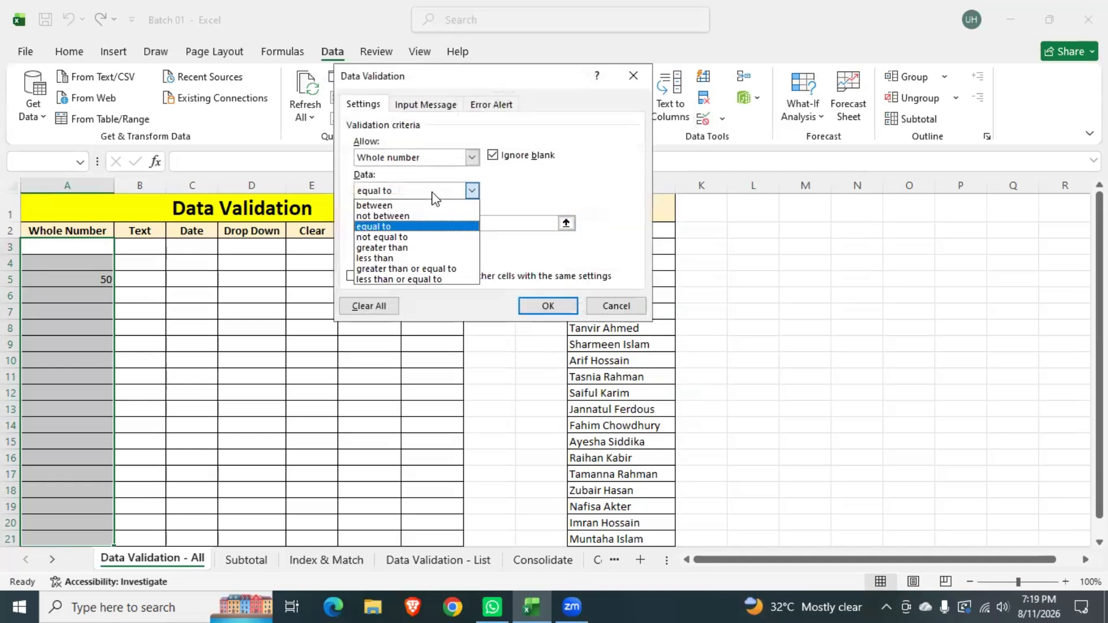
click(411, 238)
click(404, 222)
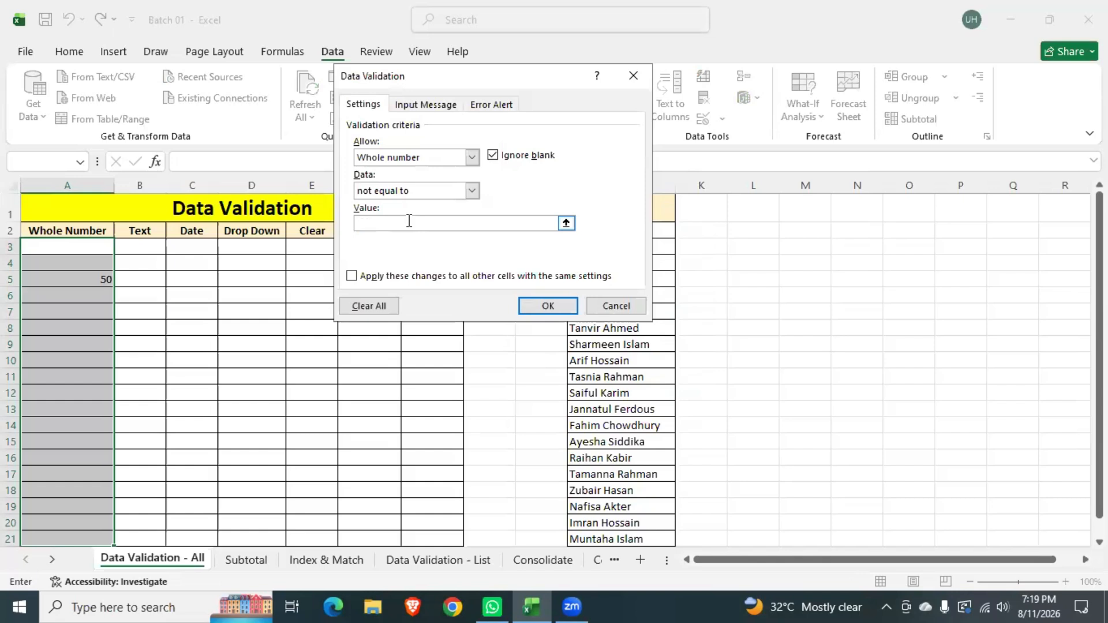
click(547, 306)
Complete the not equal to rule with the value 10 and clear the contents of cell A5.
click(212, 344)
click(94, 289)
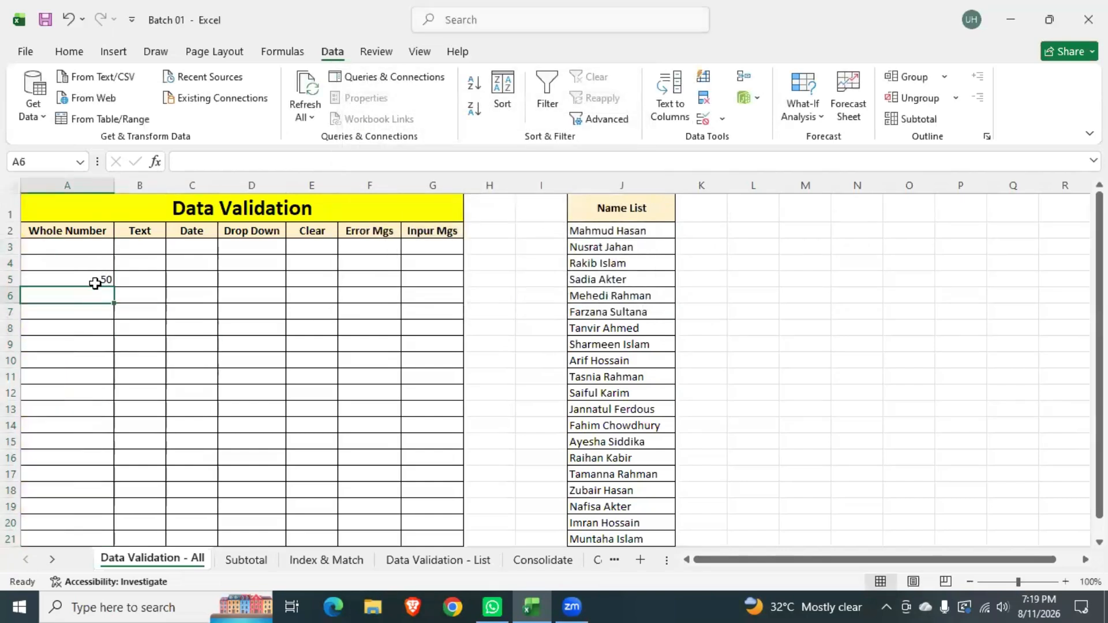
click(95, 280)
key(Delete)
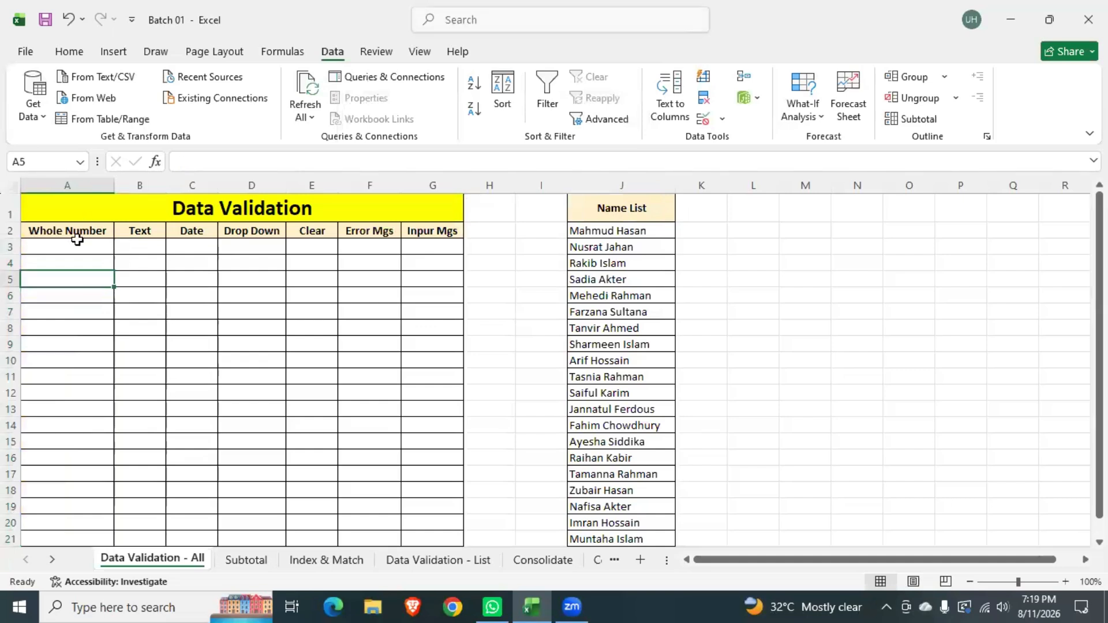
Try to enter 10 in cell A4 of the Whole Number column and cancel the entry.
click(72, 262)
text(10)
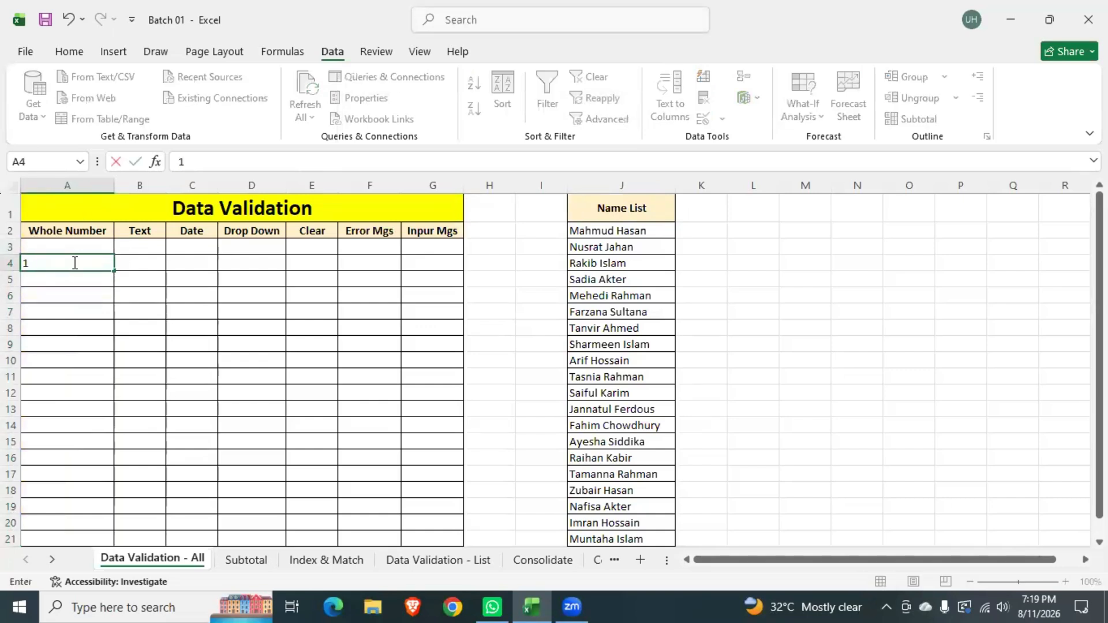
key(Return)
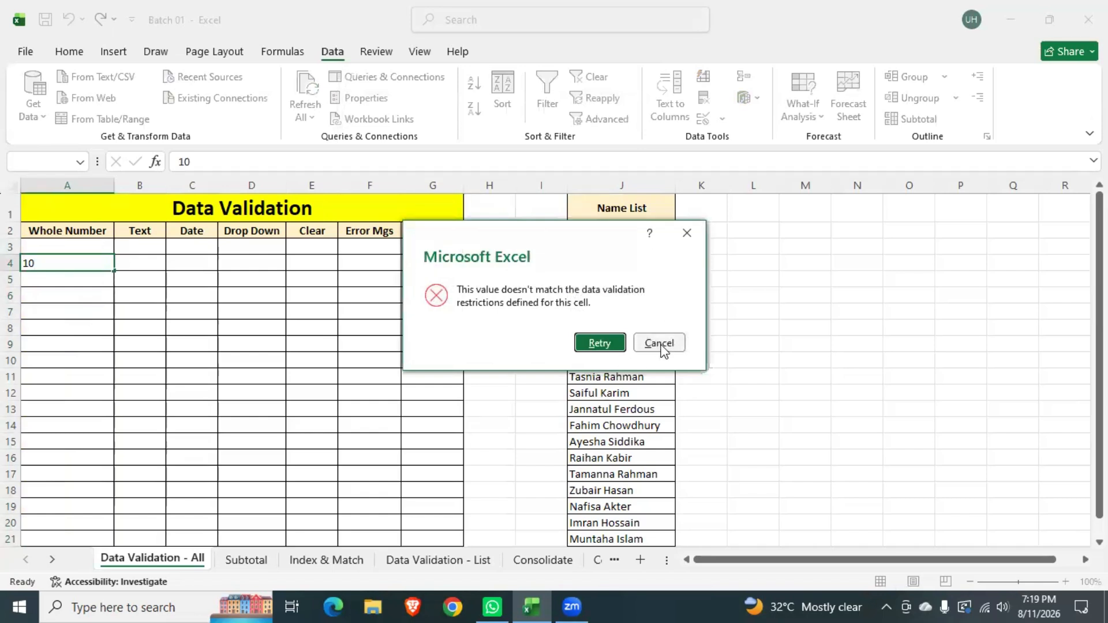
click(661, 345)
Enter 15 in cell A6 of the Whole Number column.
click(95, 295)
text(15)
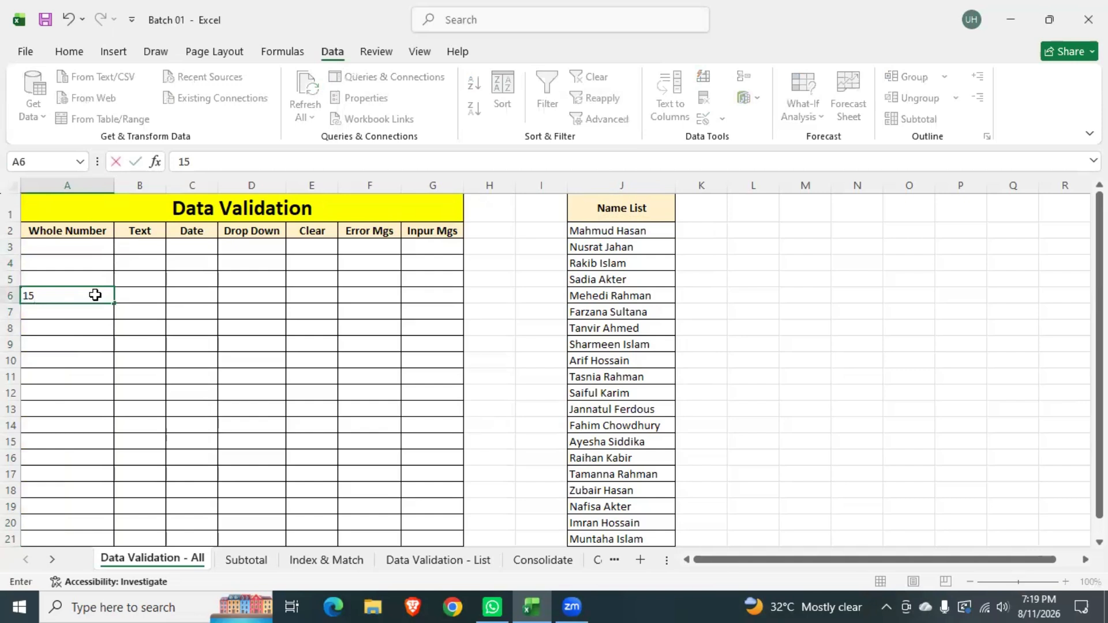
key(Return)
click(95, 295)
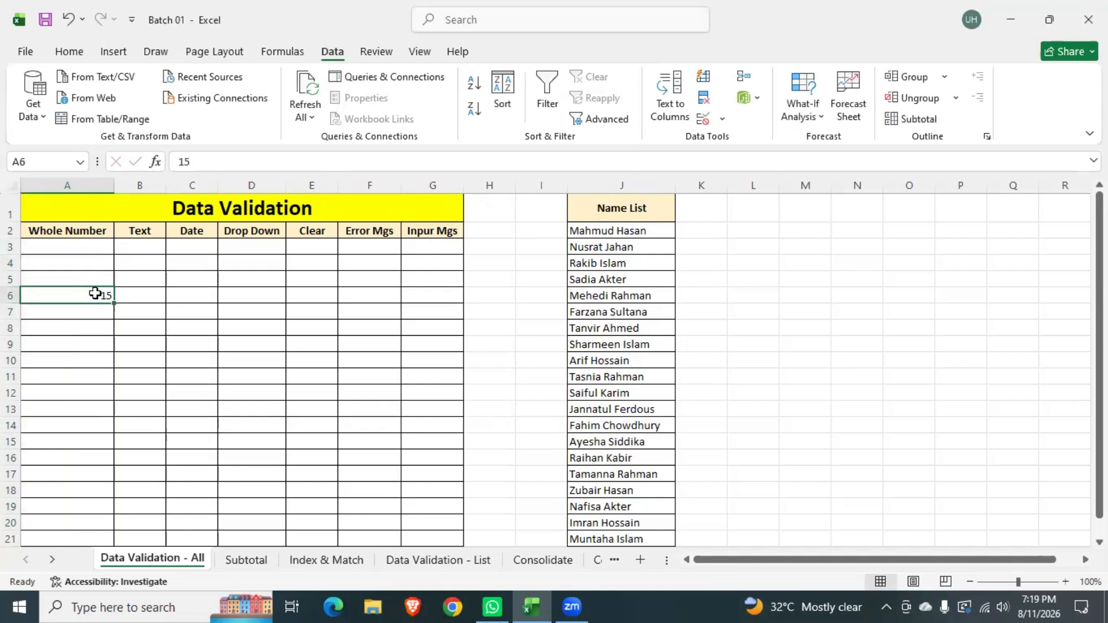
Reselect the Whole Number cells A3:A21 and change their whole number validation to greater than 50.
click(92, 249)
scroll(73, 452, down, 2)
scroll(72, 452, down, 1)
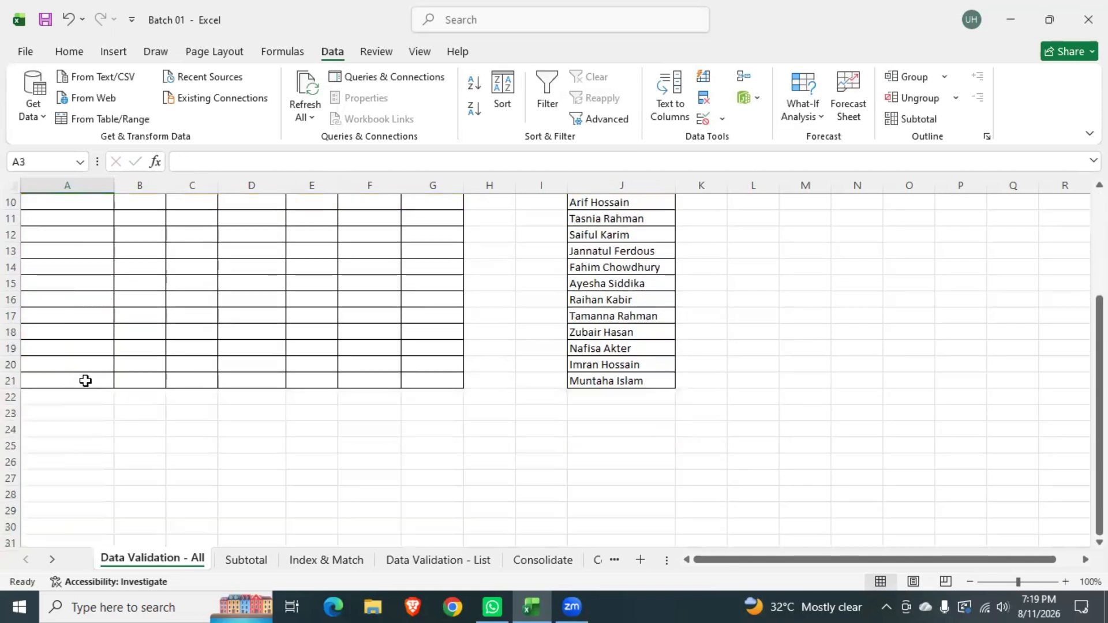
shift+click(84, 381)
scroll(85, 381, up, 3)
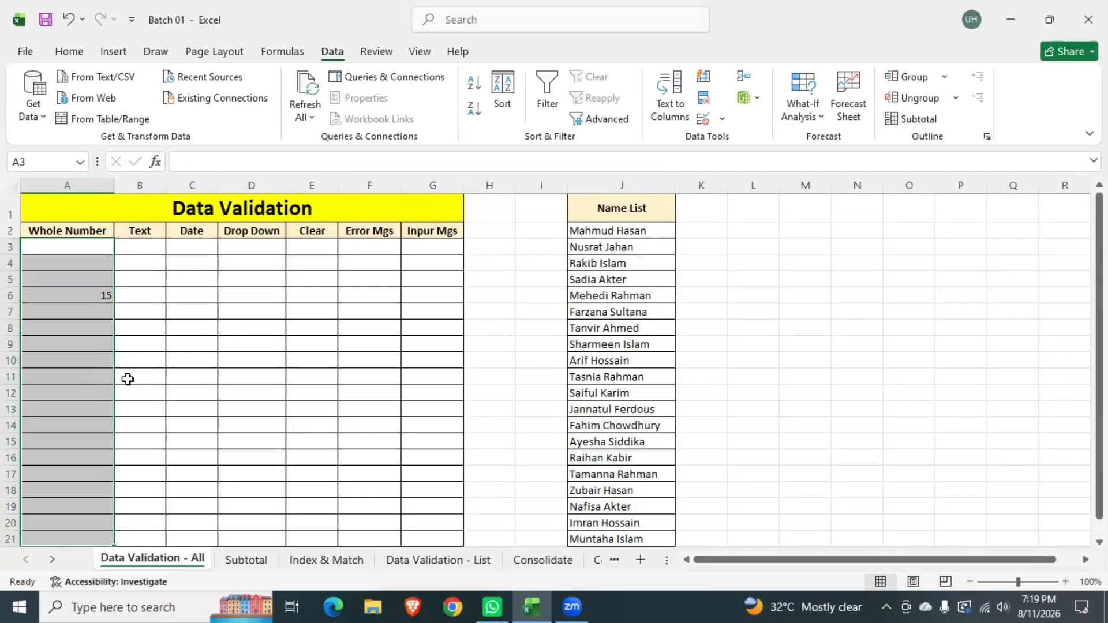
click(704, 119)
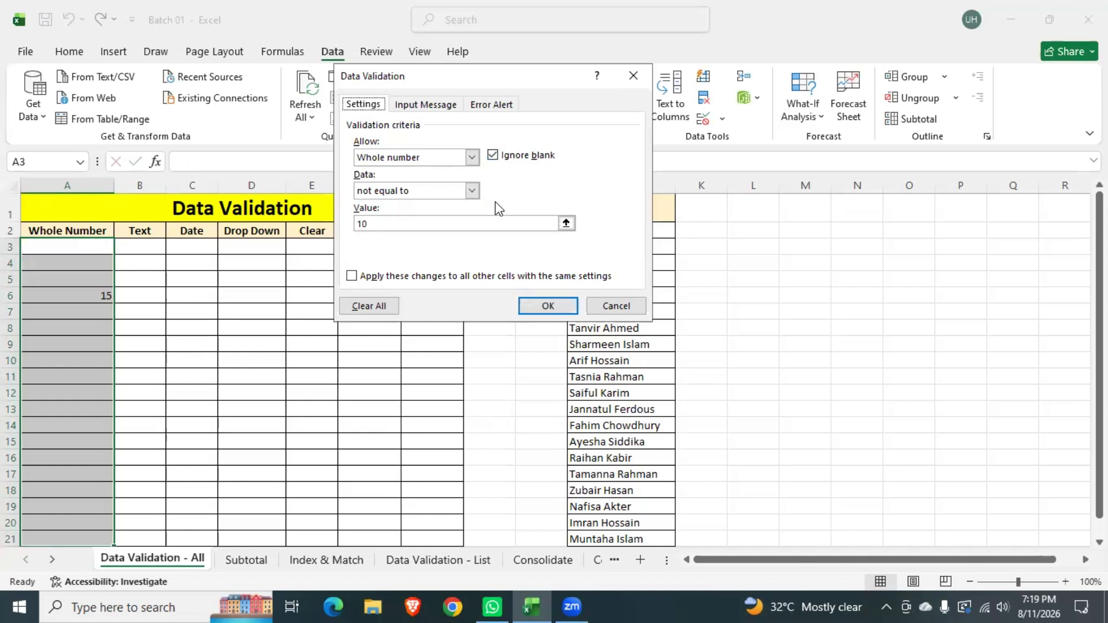
click(466, 192)
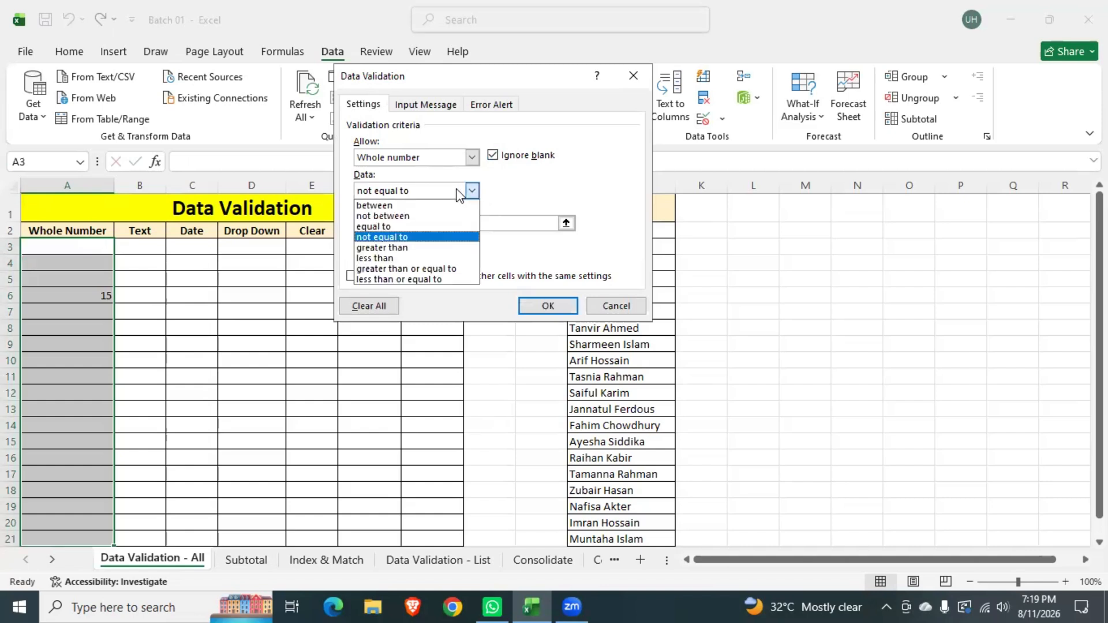
click(403, 248)
double_click(361, 223)
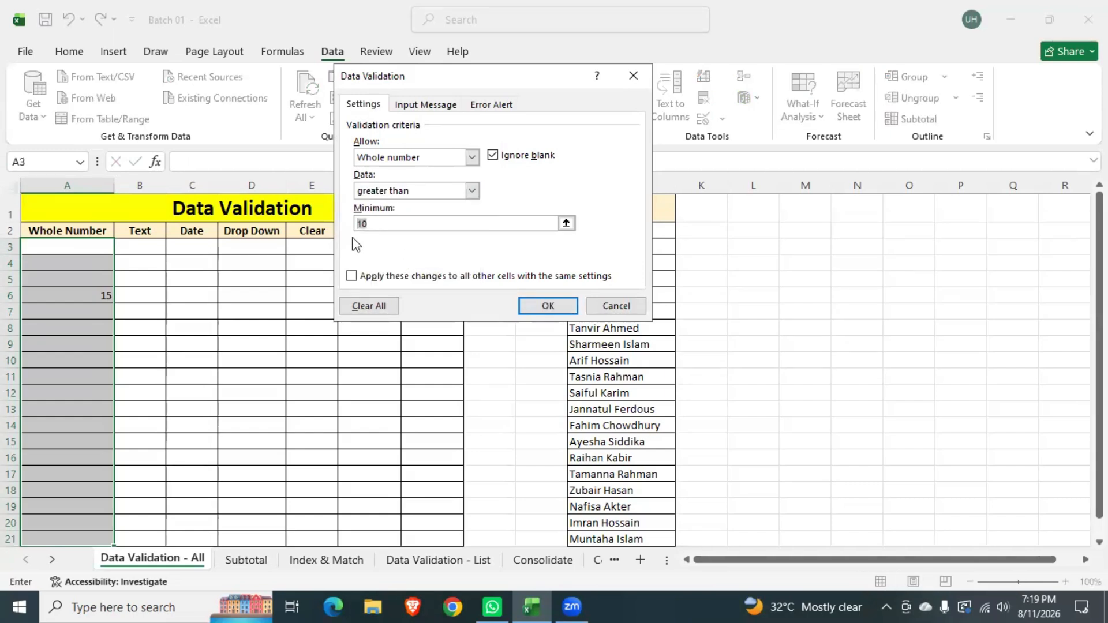
text(5)
click(547, 306)
Clear the contents of cell A6 in the Whole Number column.
drag(103, 293, 102, 324)
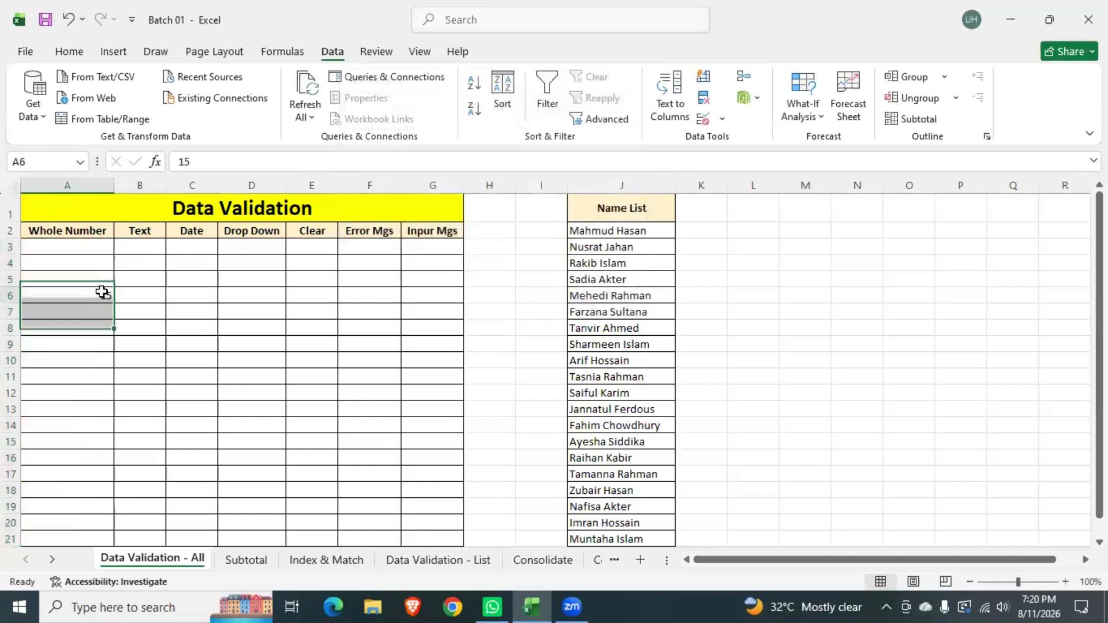
click(103, 293)
key(Delete)
Try 40 in cell A4, cancel that entry, and enter 55 in the same cell instead.
click(78, 263)
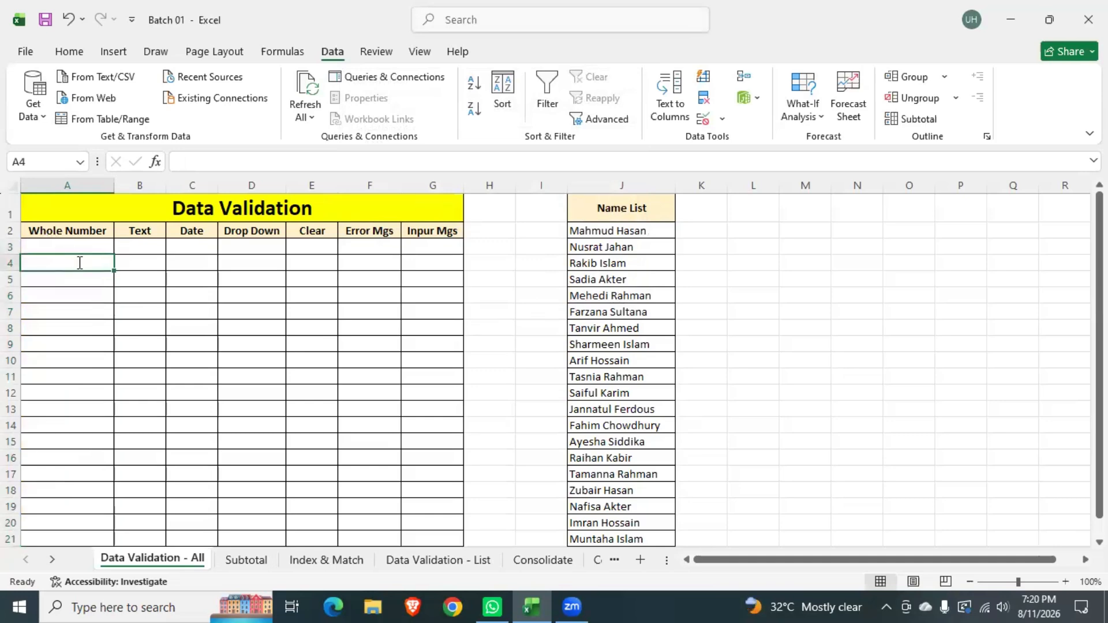
text(40)
key(Return)
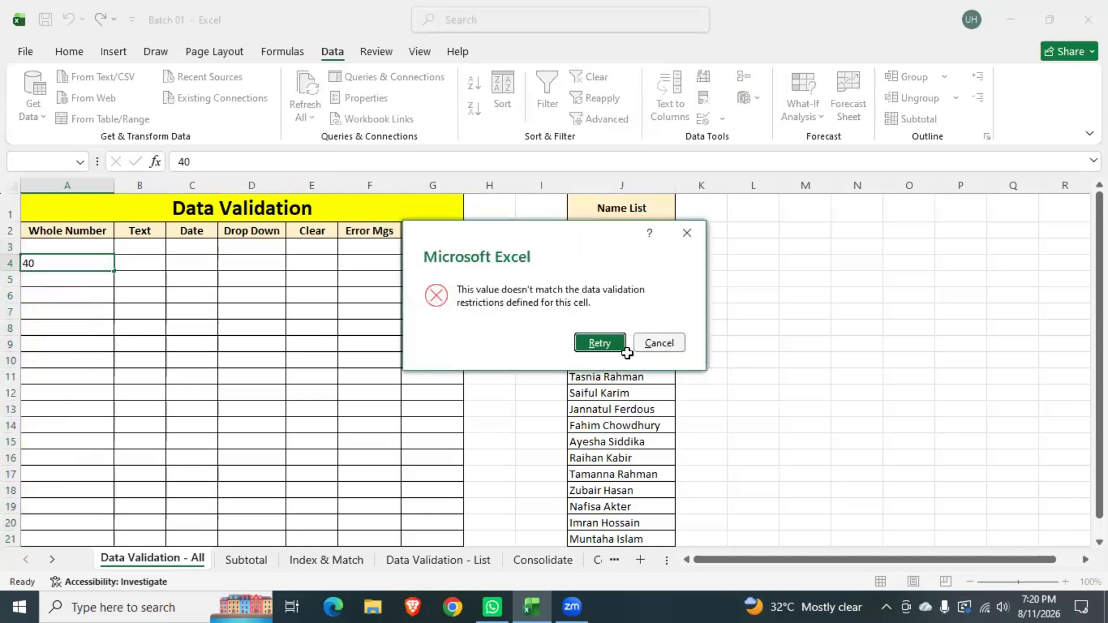
click(659, 343)
text(55)
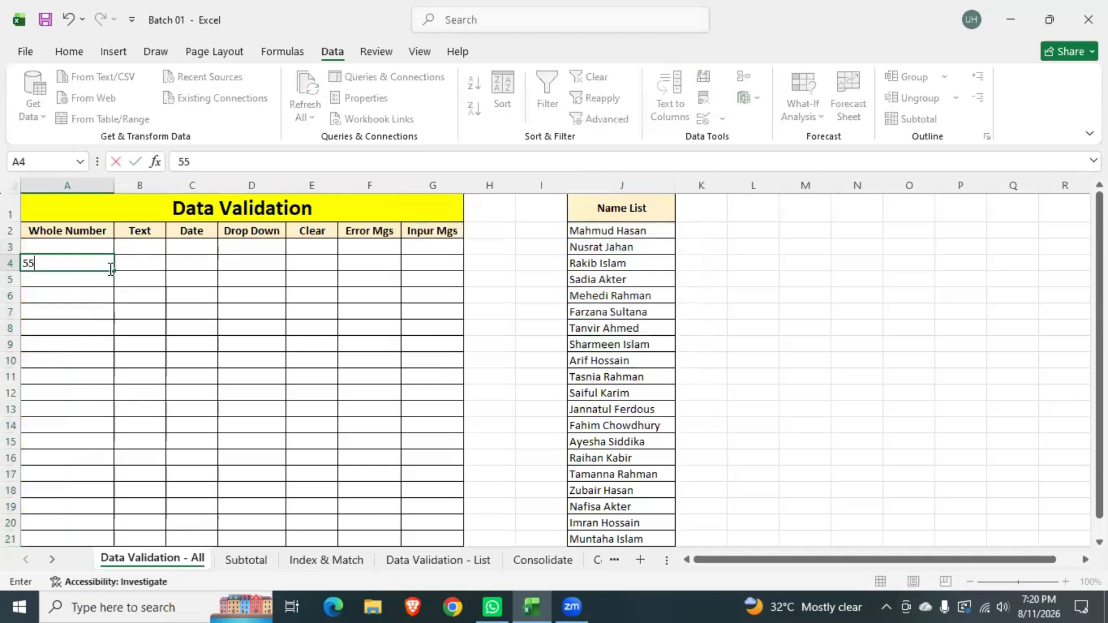
key(Return)
Reselect the Whole Number cells A3:A21 and change their whole number validation to less than 50.
click(91, 247)
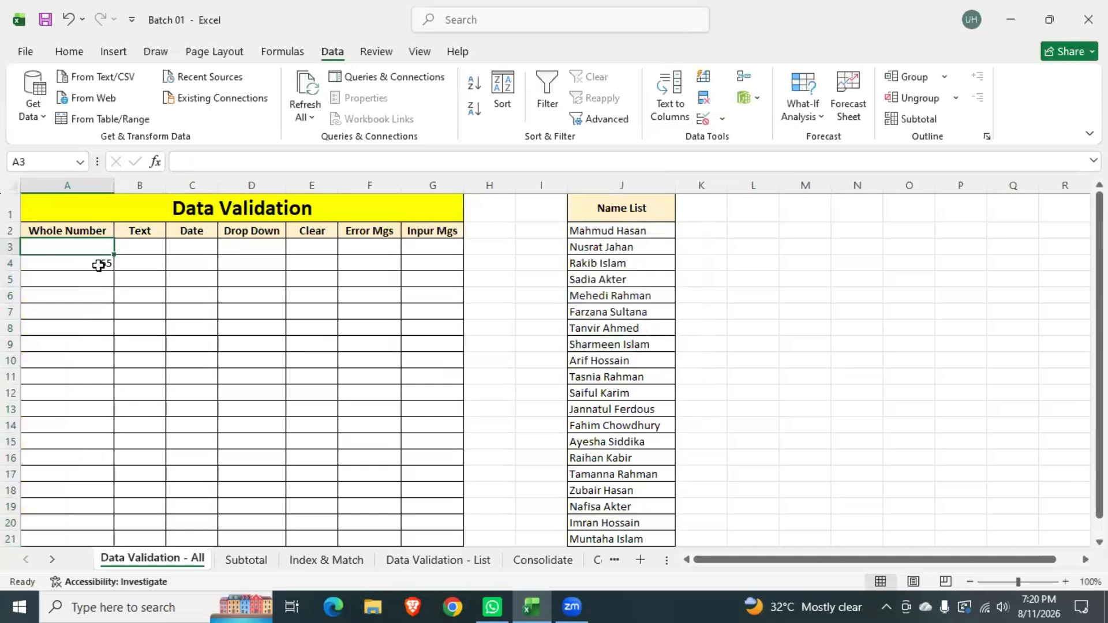
scroll(74, 369, down, 1)
scroll(74, 369, down, 3)
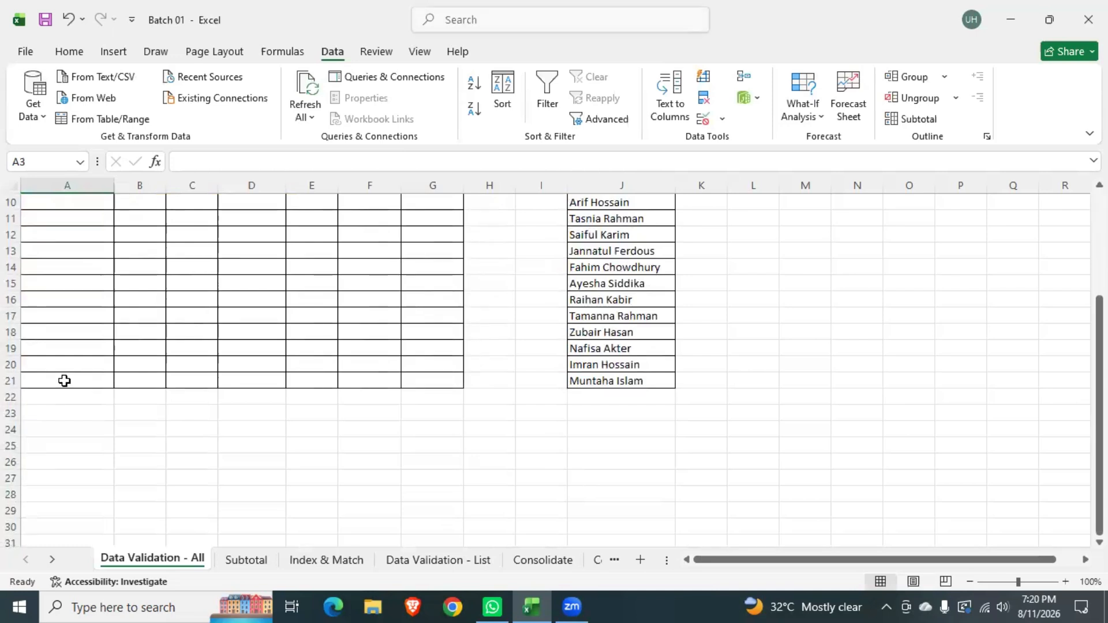
shift+click(64, 381)
scroll(156, 366, up, 3)
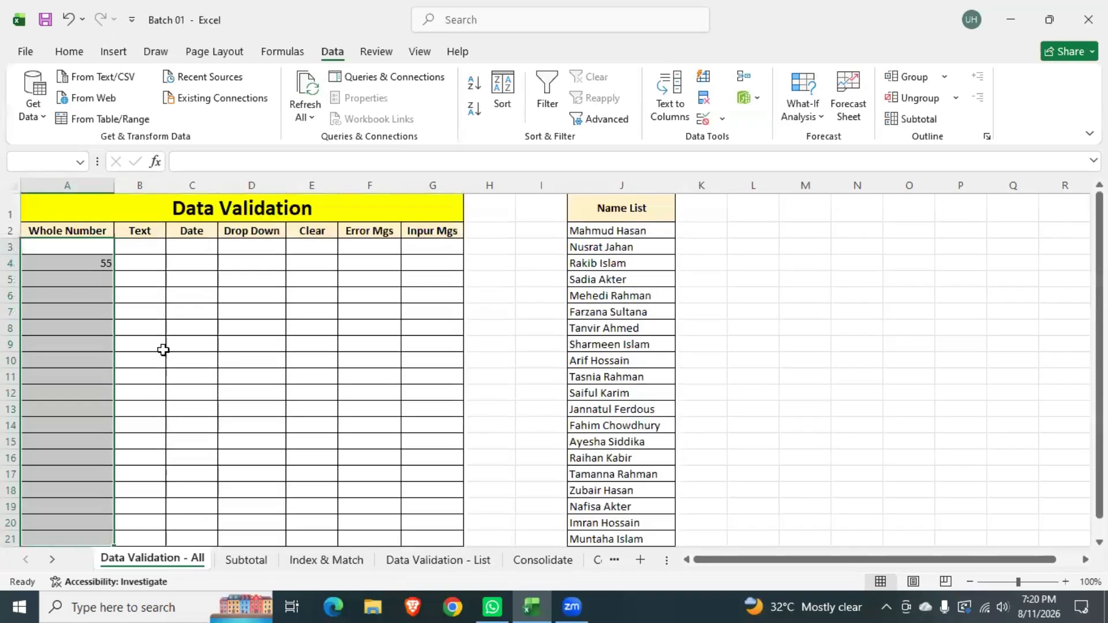
click(704, 119)
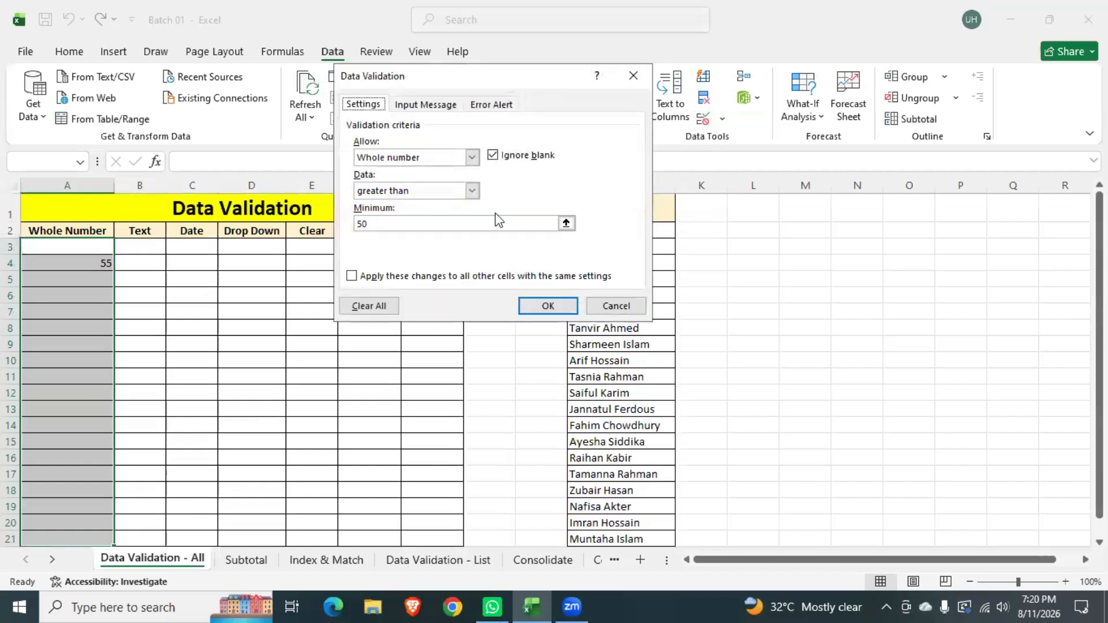
click(472, 190)
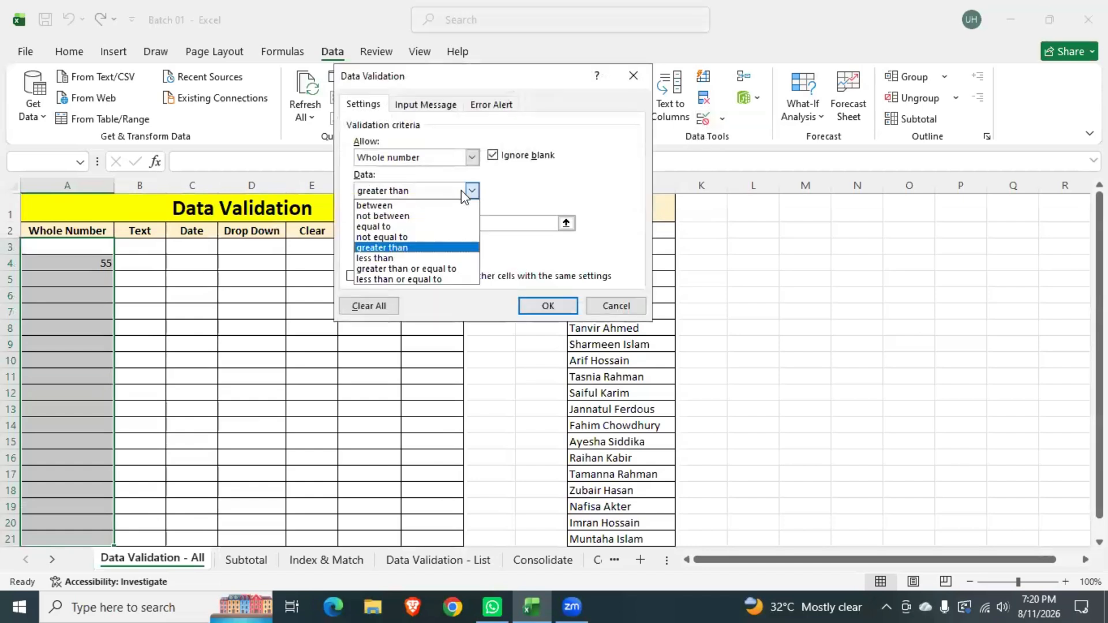
click(405, 259)
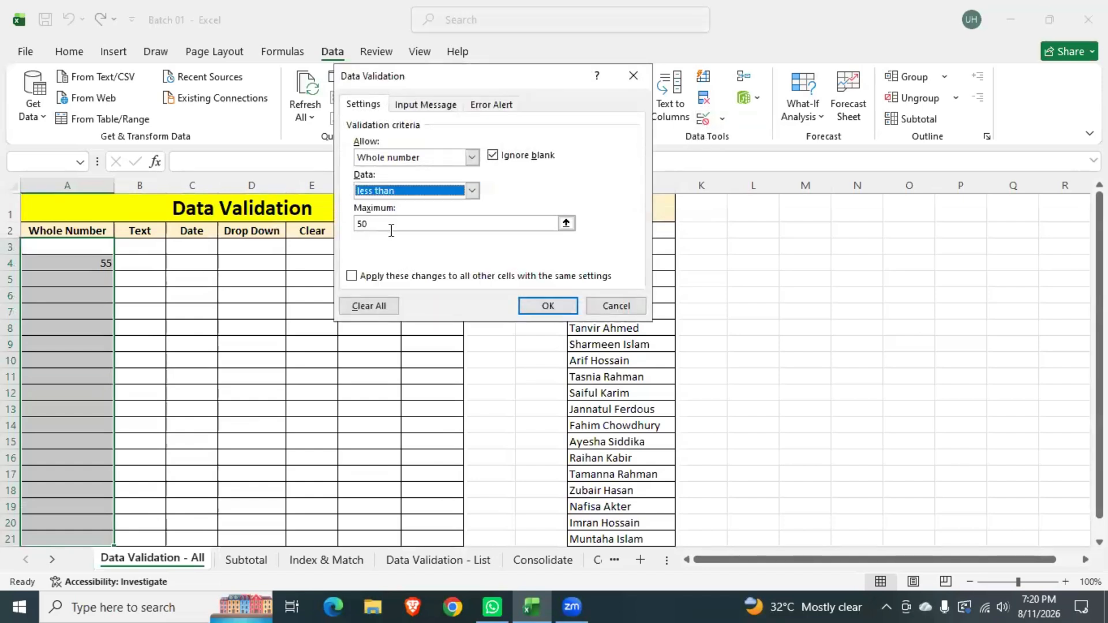
click(547, 306)
Clear cell A4 in the Whole Number column and enter 49 in it.
click(78, 266)
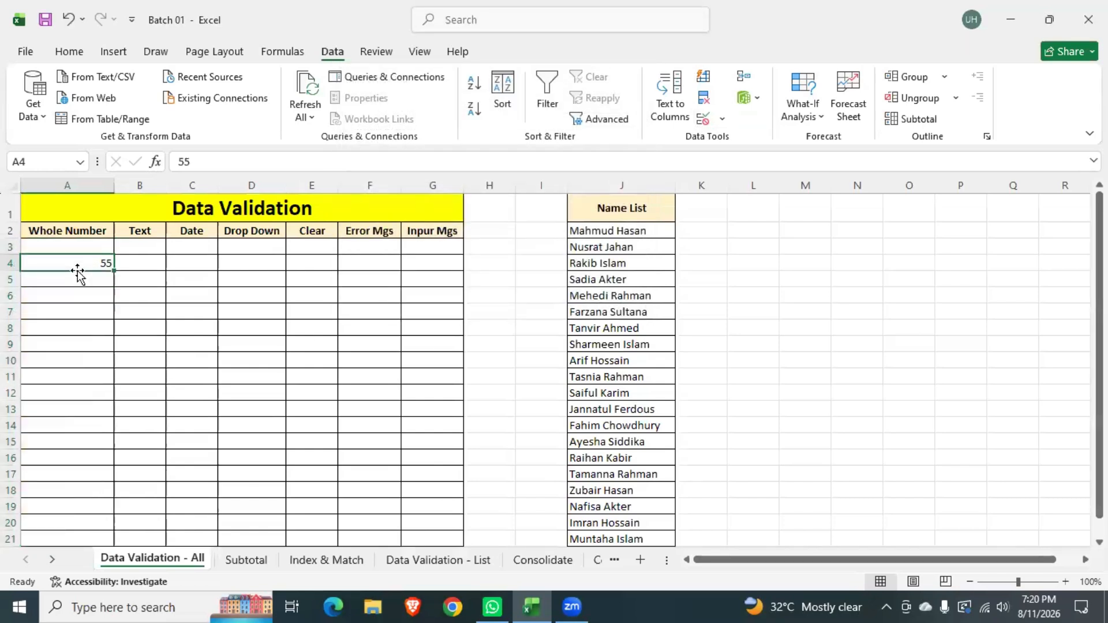
key(Delete)
text(49)
key(Return)
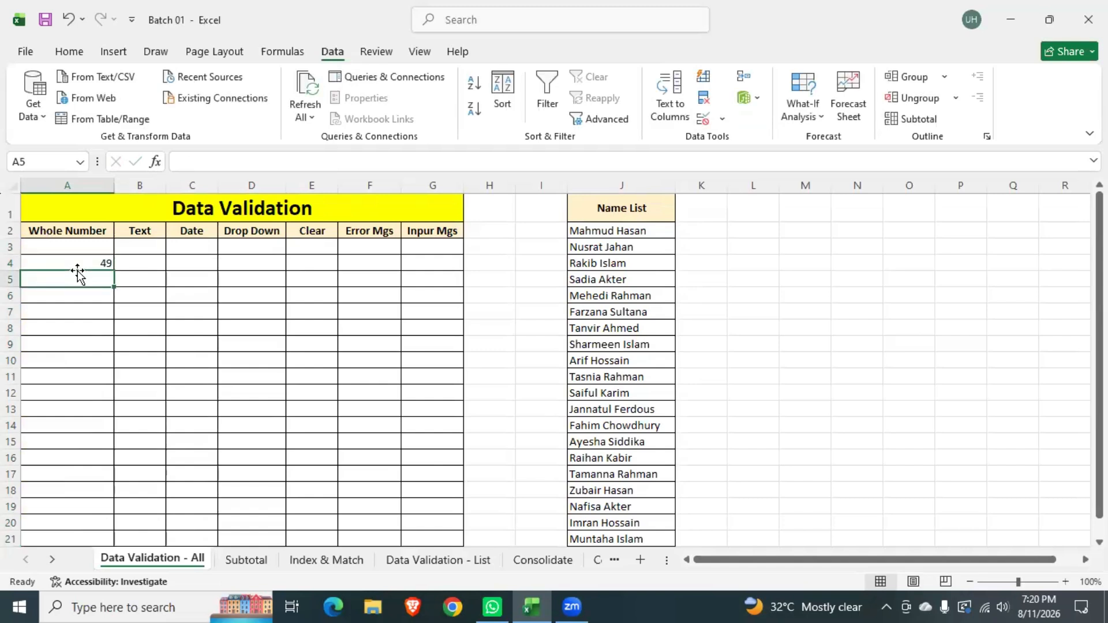
Try to enter 50 and 55 in cell A5, cancelling each entry.
text(50)
key(Return)
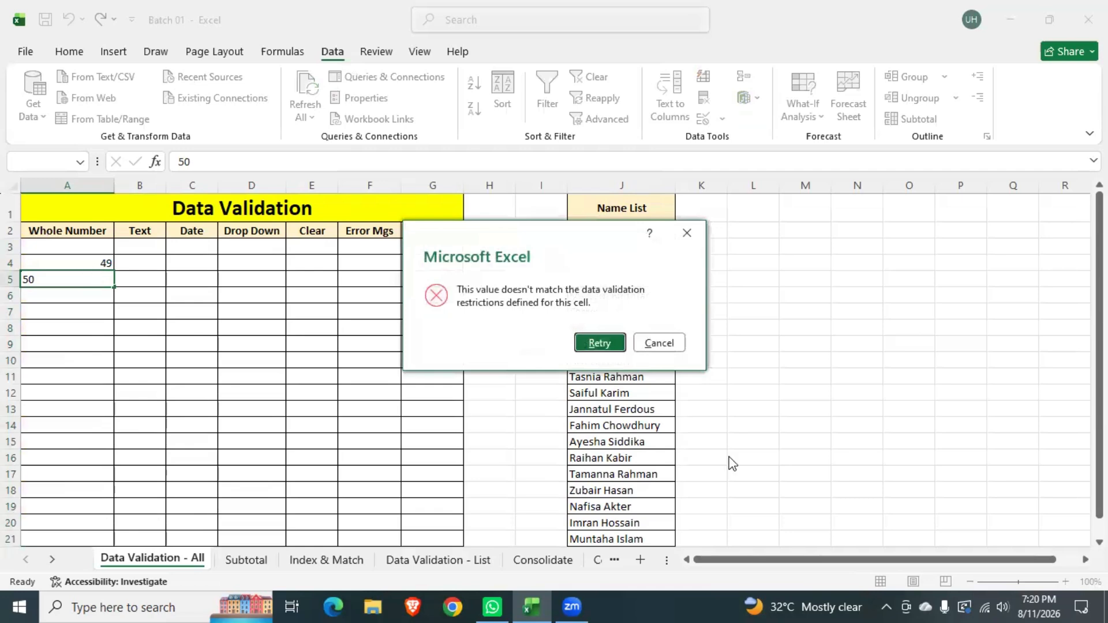
click(662, 344)
text(55)
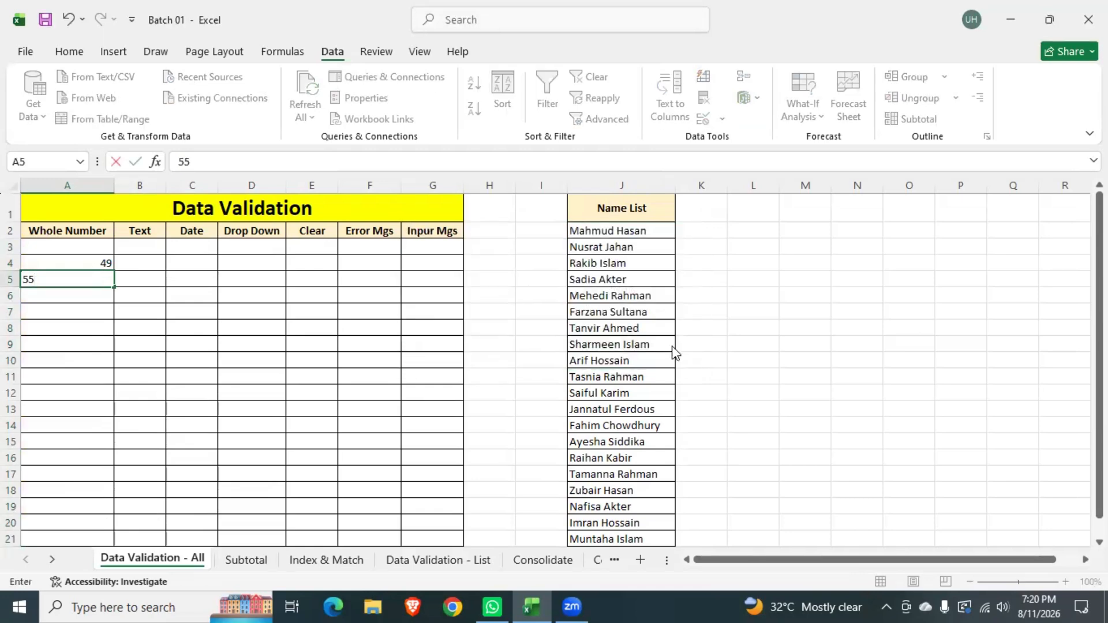
key(Return)
key(Escape)
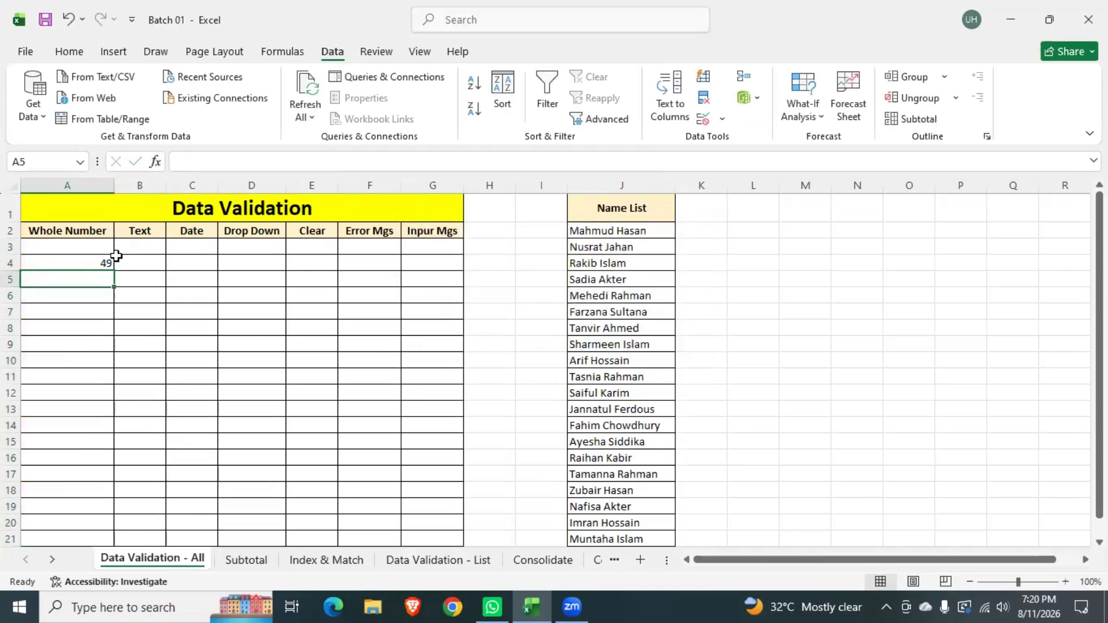
Reselect the Whole Number cells A3:A21 and clear their contents.
click(97, 258)
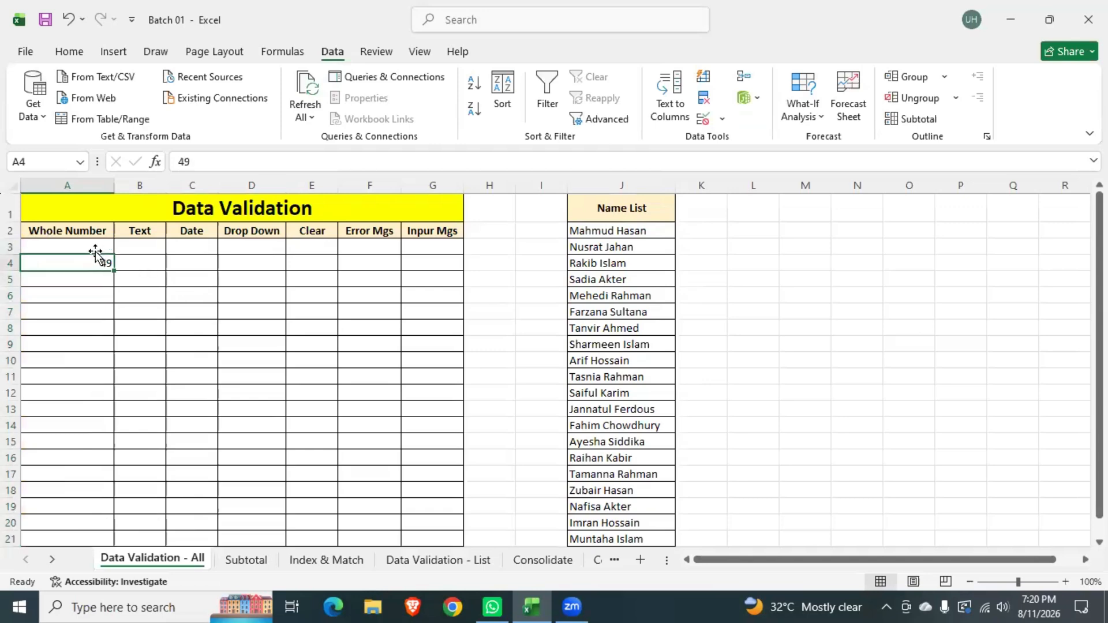
click(94, 246)
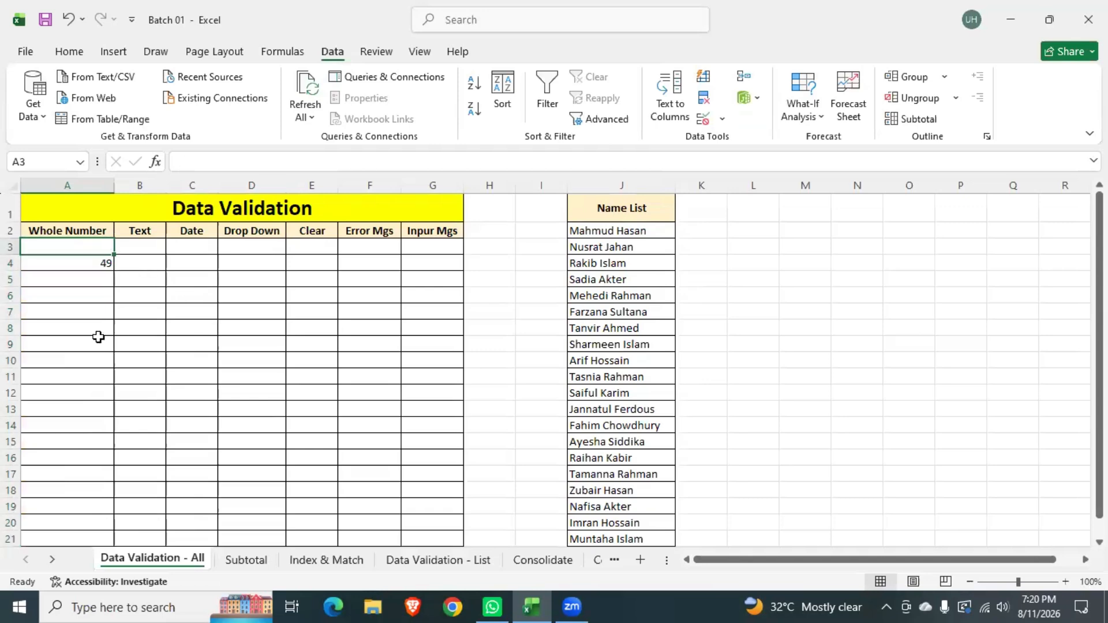
scroll(87, 364, down, 3)
shift+click(74, 389)
scroll(74, 386, up, 3)
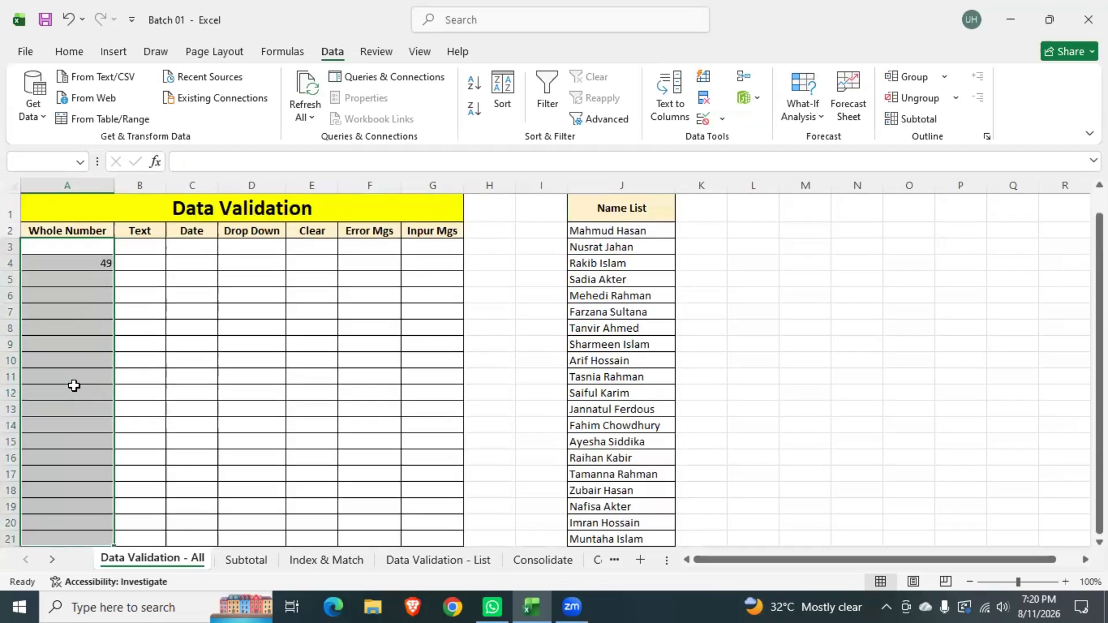
key(Delete)
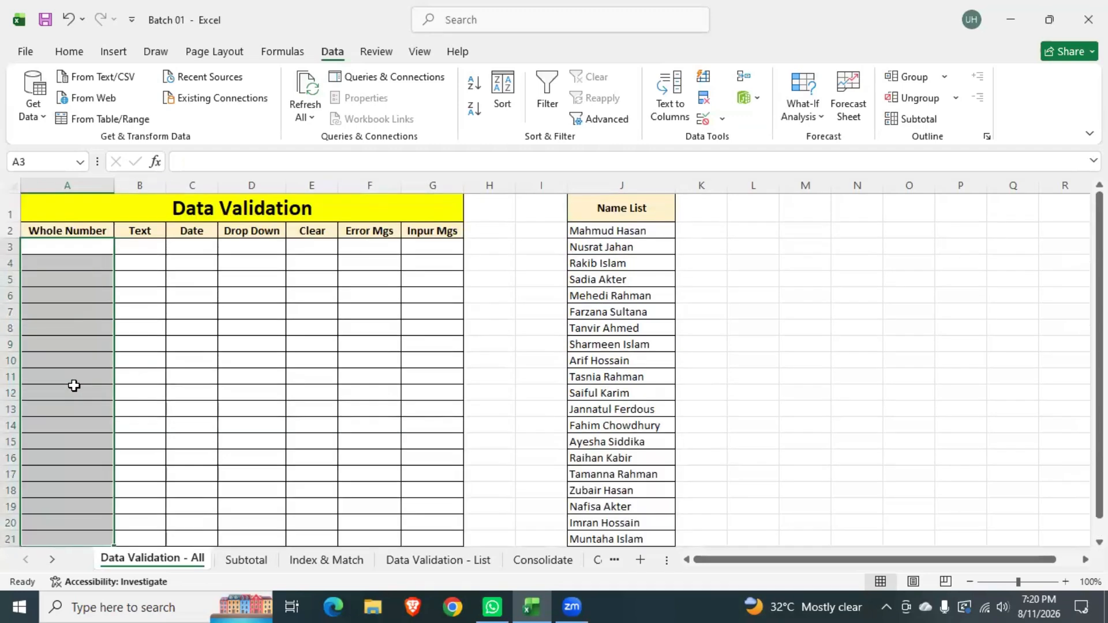
Try the greater than or equal to and less than or equal to options with 50 for the Whole Number cells, cancelling the changes.
click(703, 119)
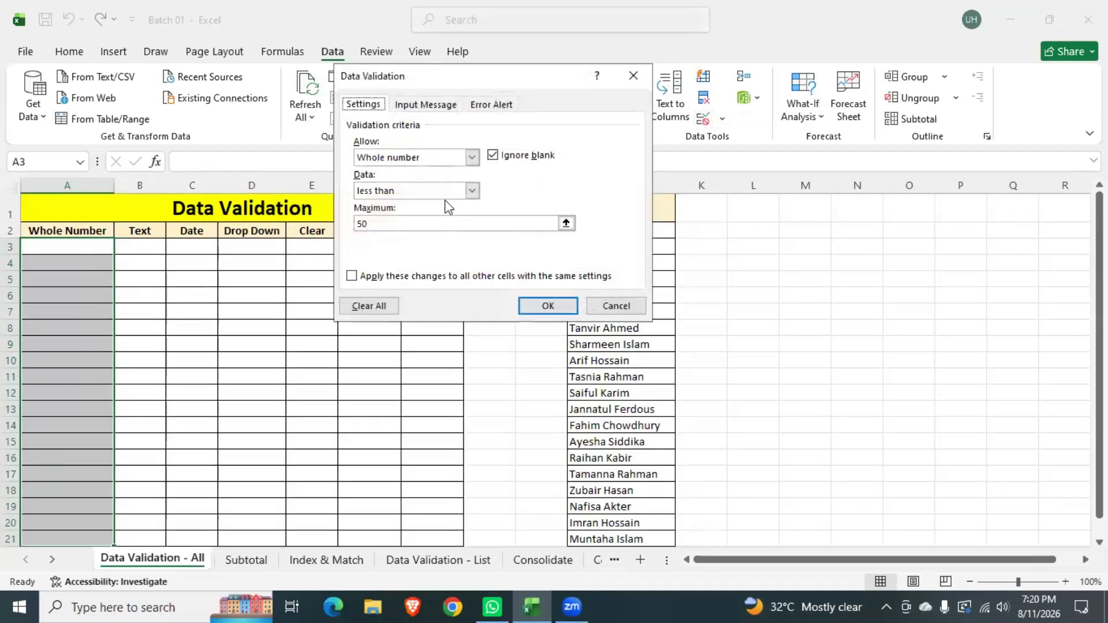
click(472, 190)
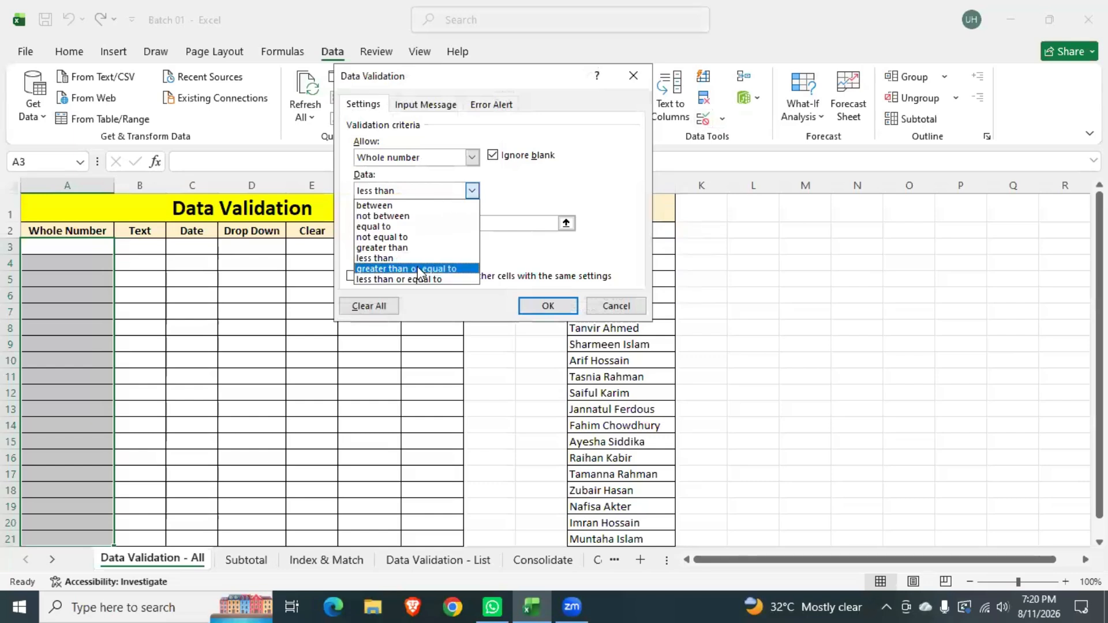
click(417, 269)
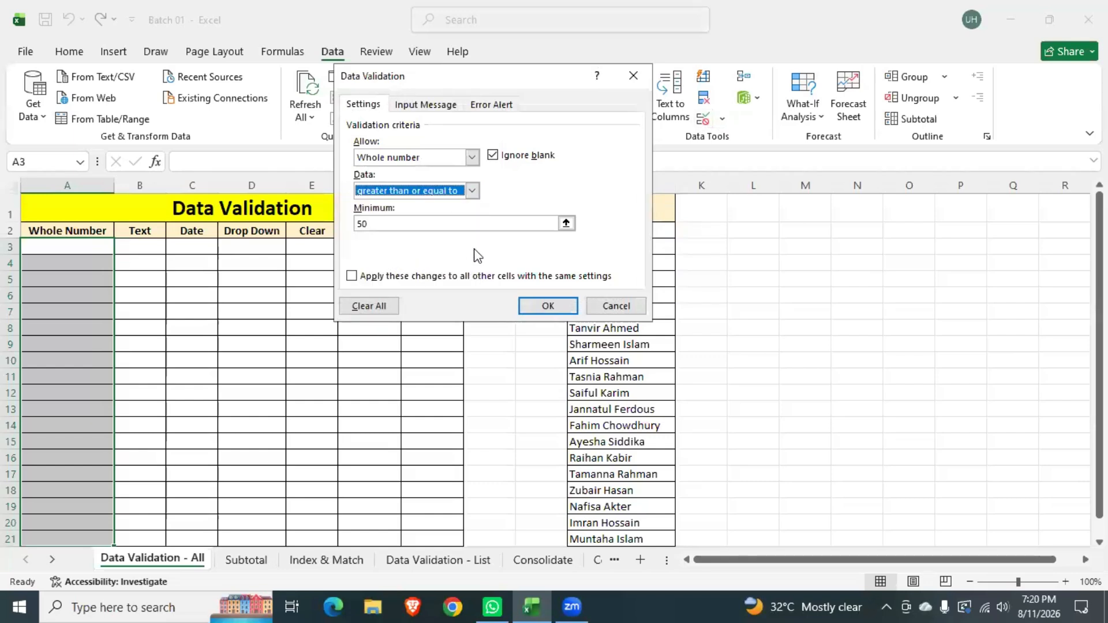
click(389, 224)
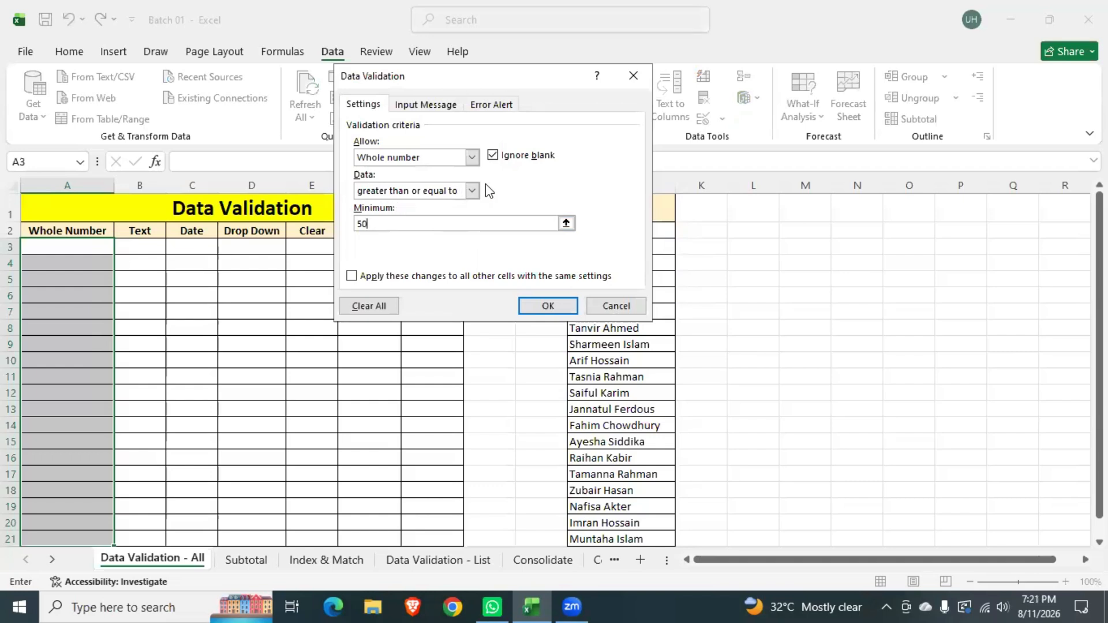
click(472, 191)
click(410, 279)
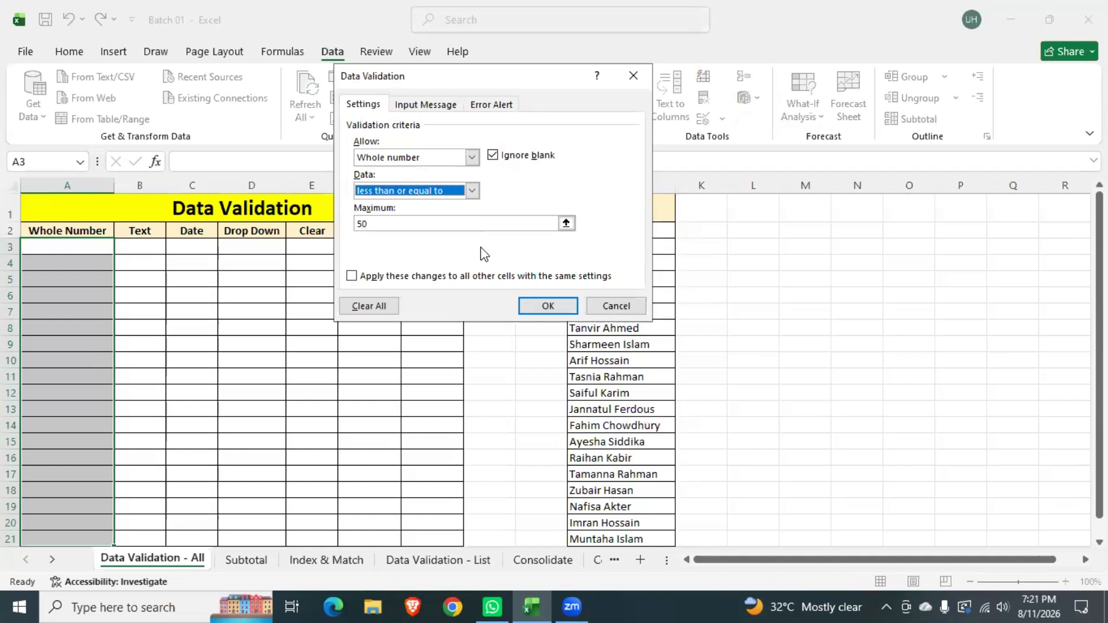
click(614, 303)
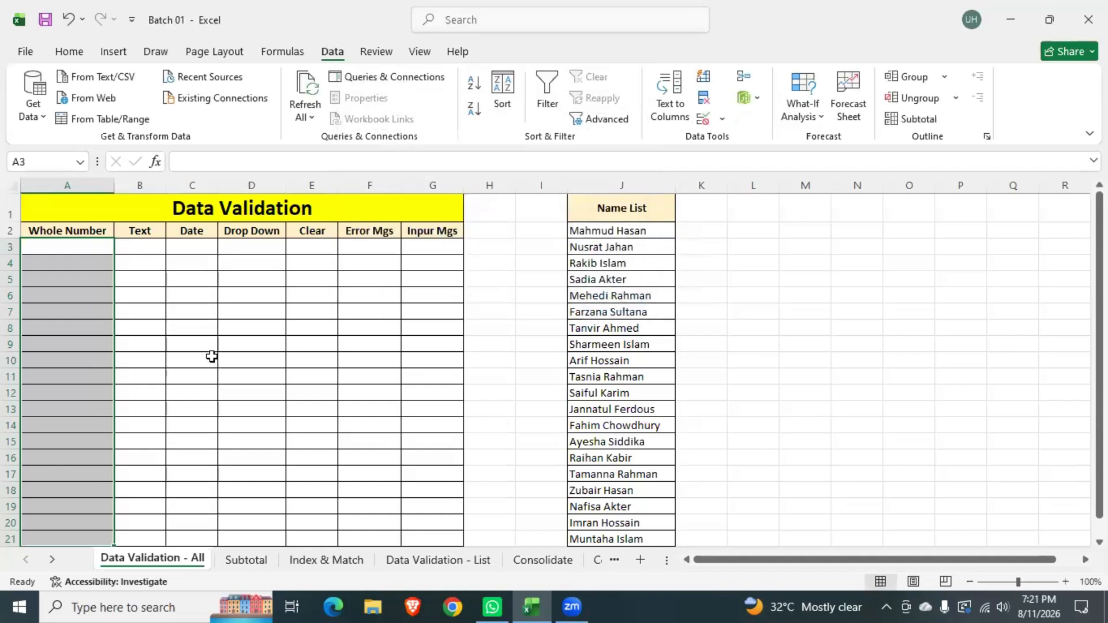
Try to enter 55 in cell A5 of the Whole Number column, cancel it, and enter 40 there instead.
click(82, 286)
text(55)
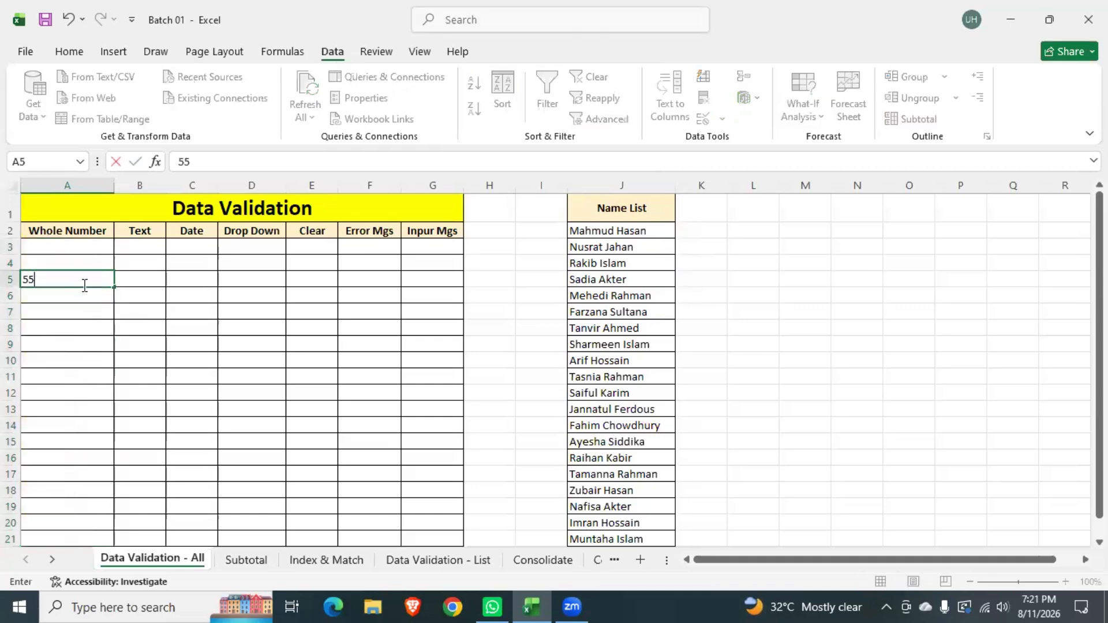
key(Return)
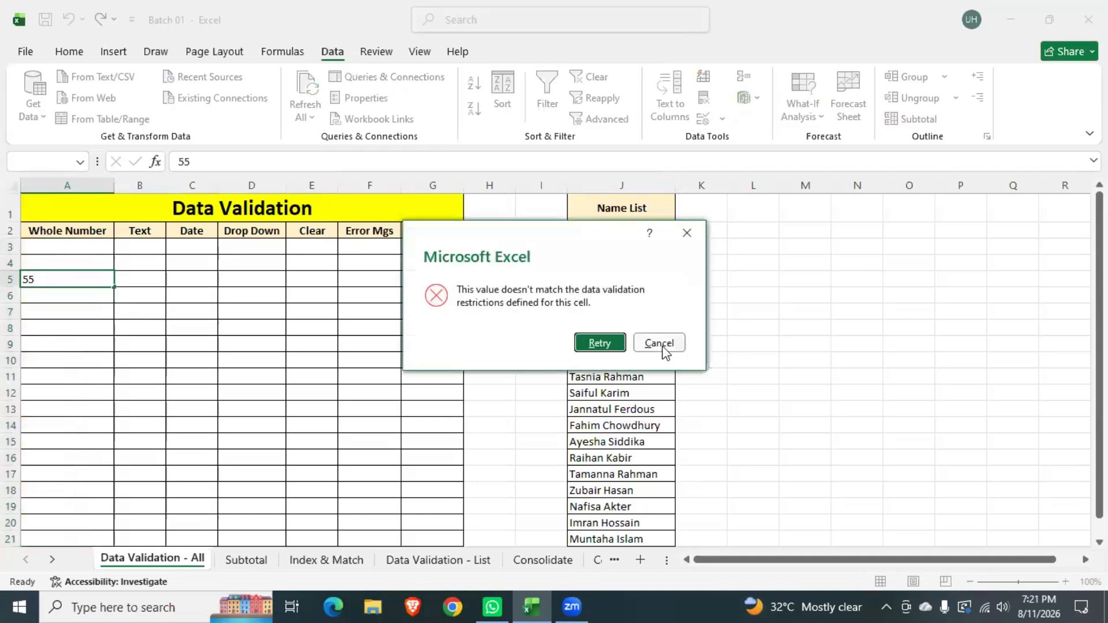
click(662, 346)
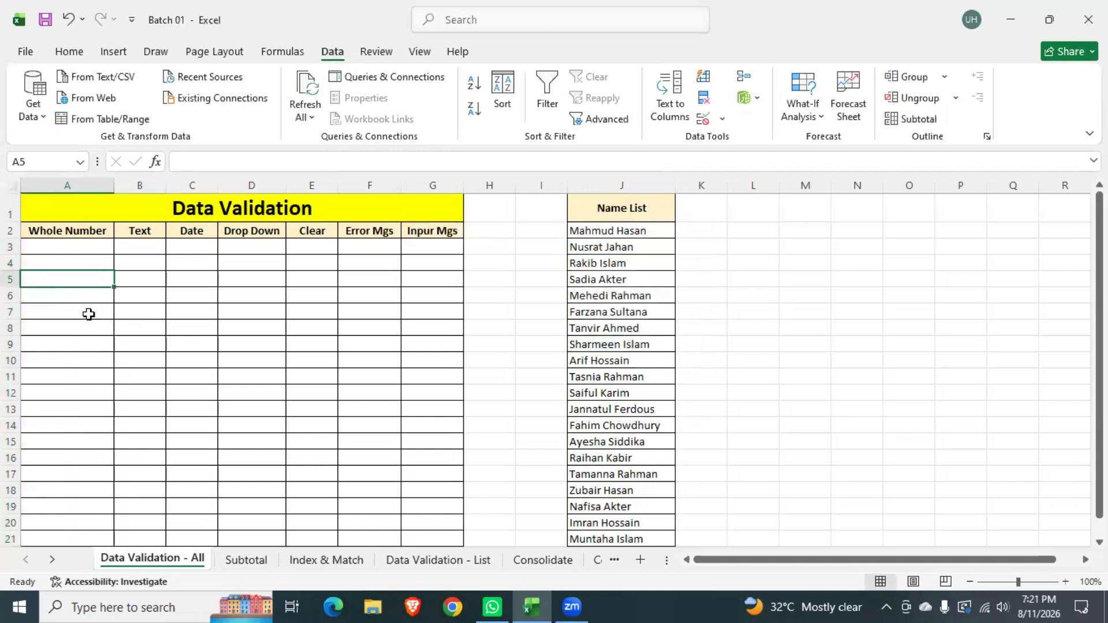
text(40)
key(Return)
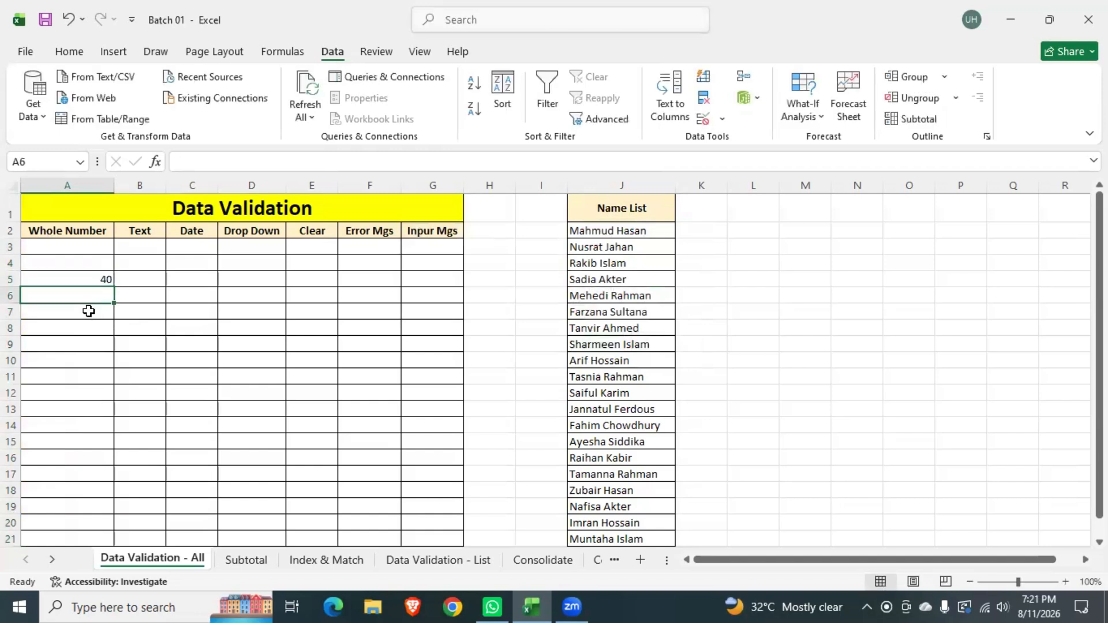
Select the Text column cells B3:B21 and restrict them to a text length between 5 and 10.
click(147, 251)
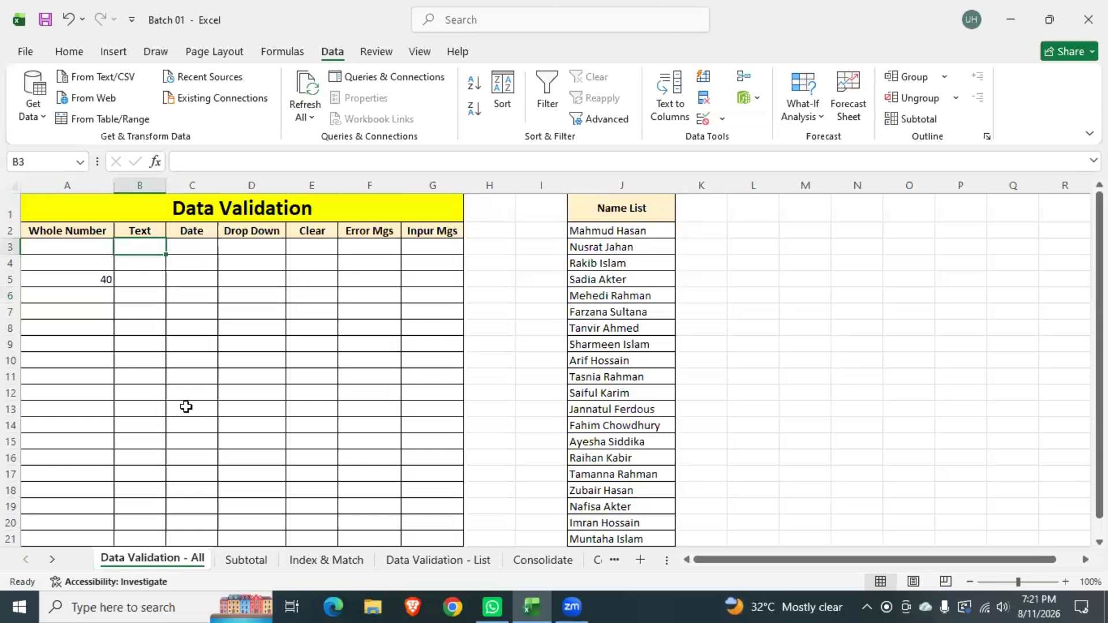
scroll(185, 405, down, 2)
shift+click(141, 425)
scroll(210, 379, up, 2)
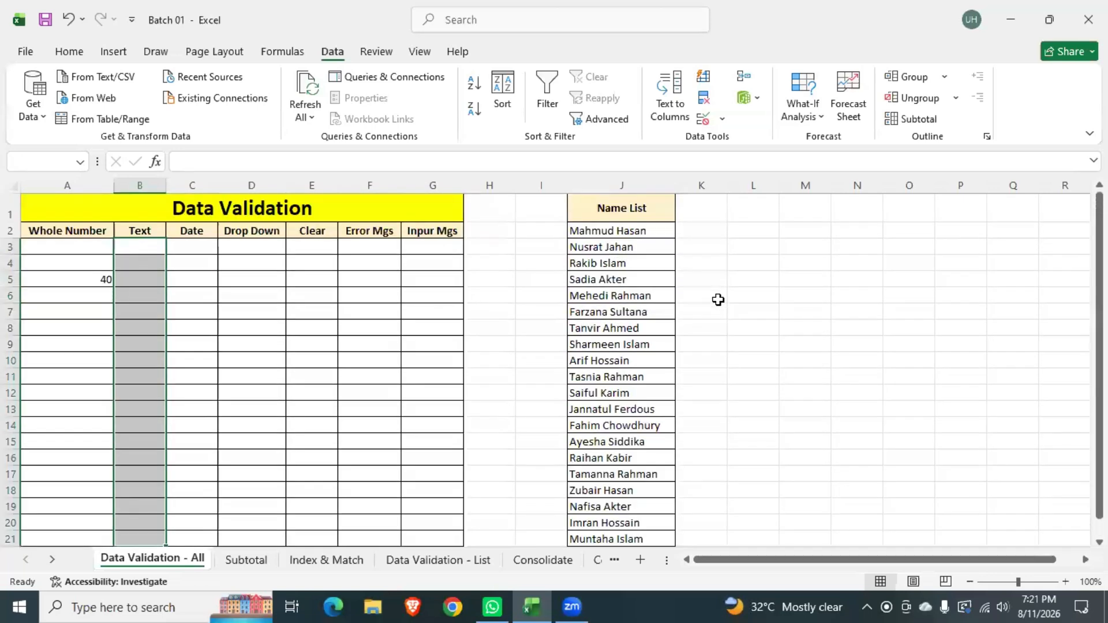
click(703, 118)
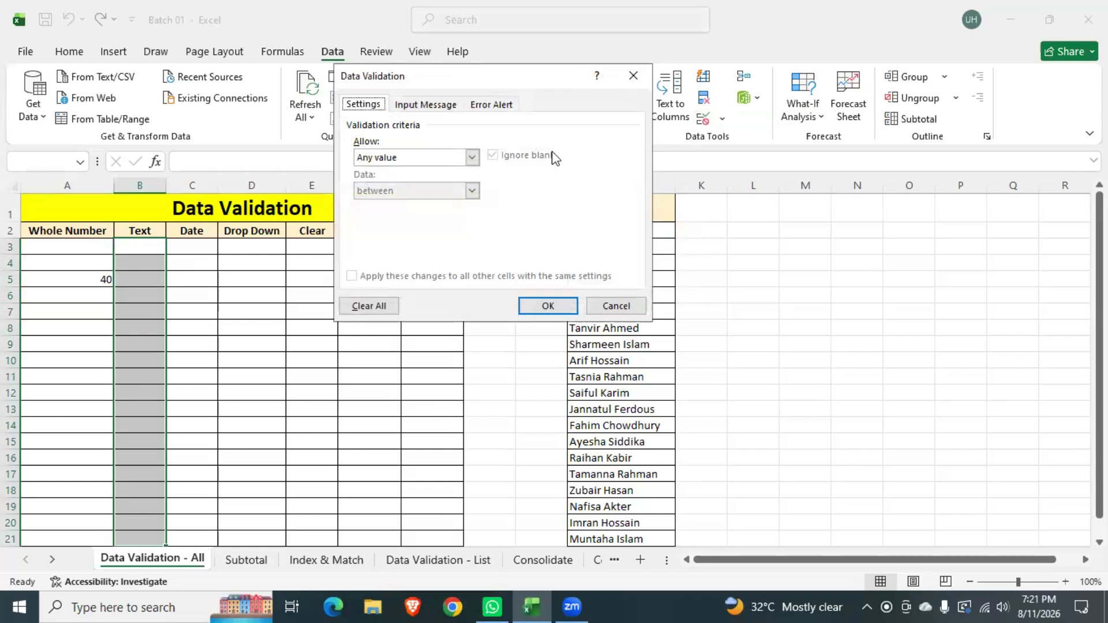
click(470, 157)
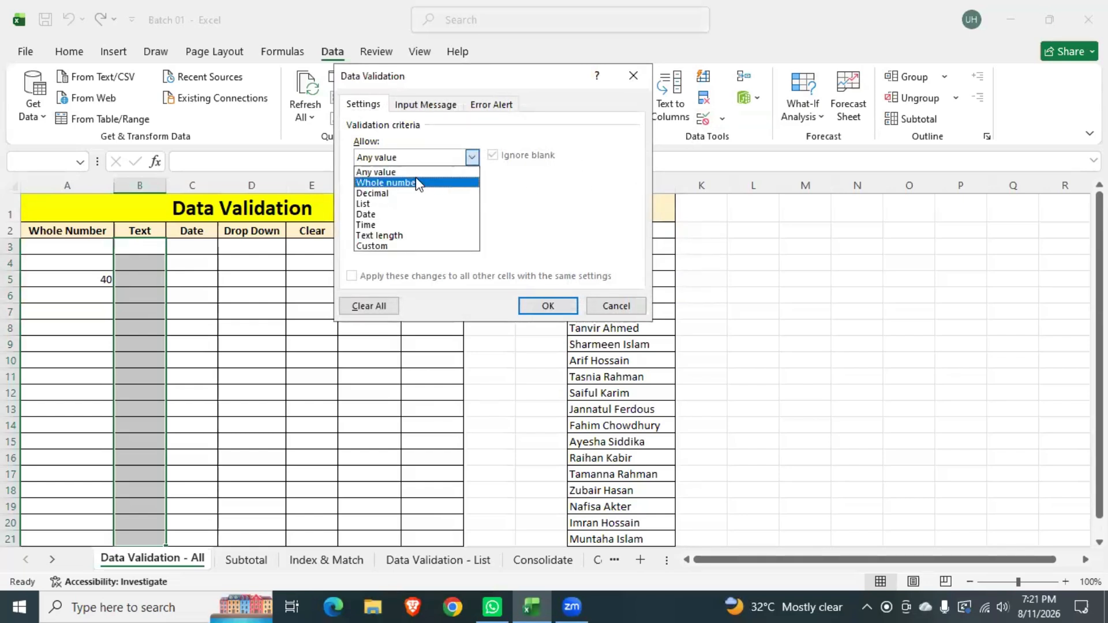
click(397, 235)
click(408, 222)
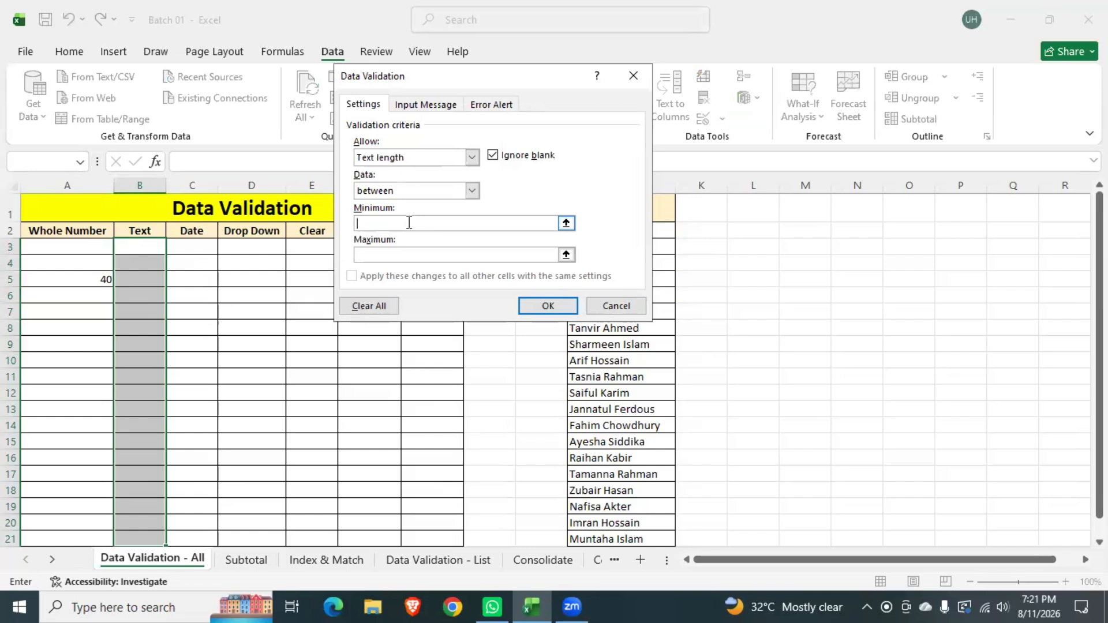
text(5)
click(394, 254)
text(10)
click(548, 305)
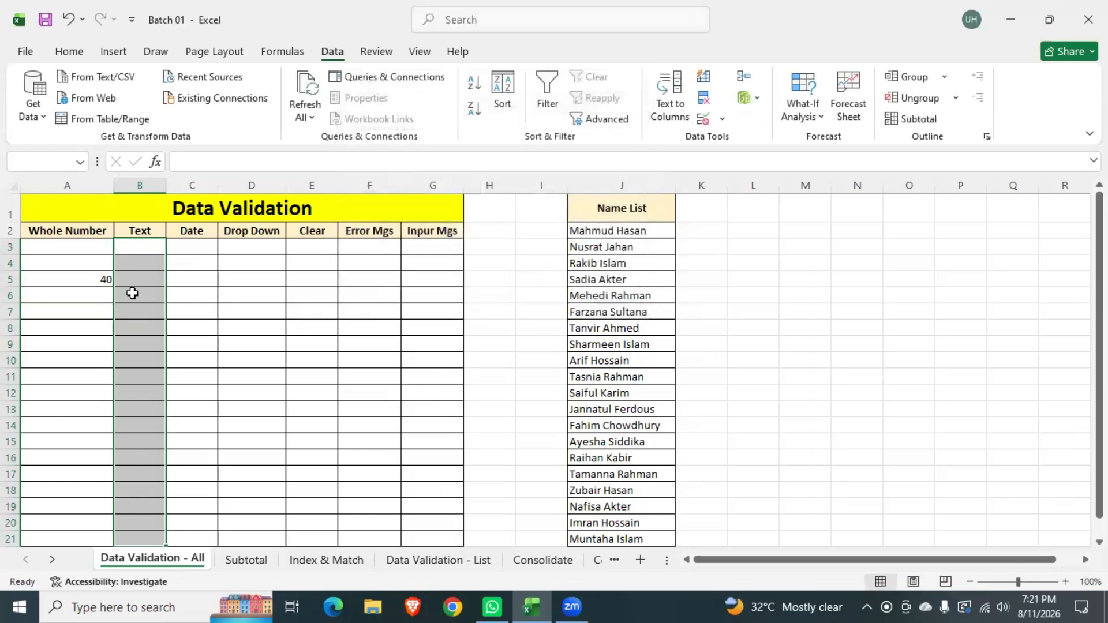
Try to enter "she" in cell B3 of the Text column, cancel it, and enter "money" there instead.
click(147, 250)
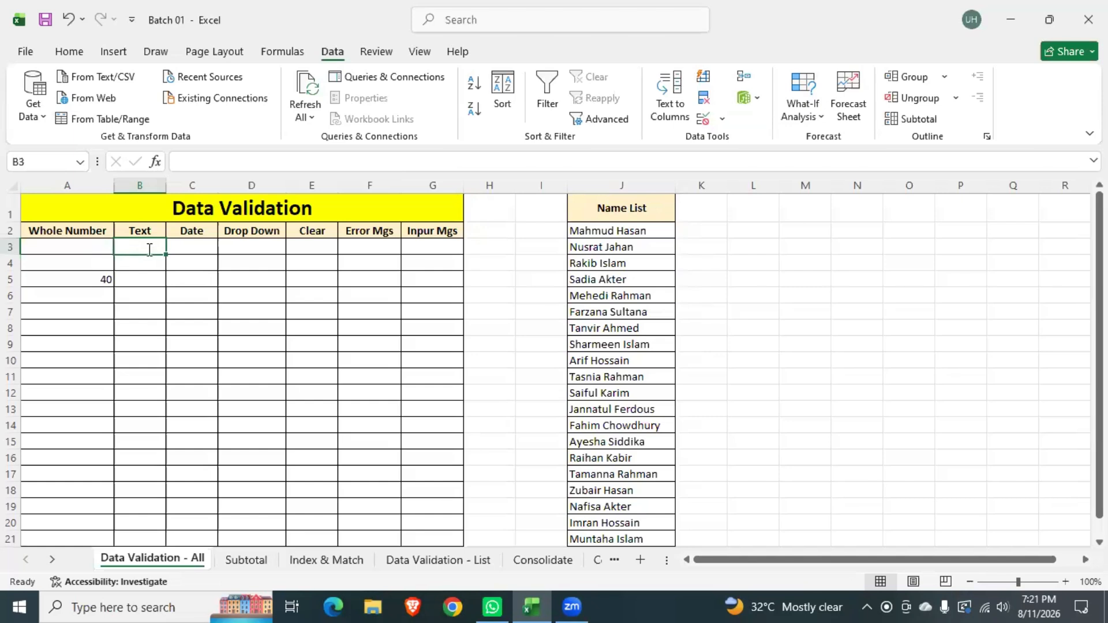
text(she)
key(Return)
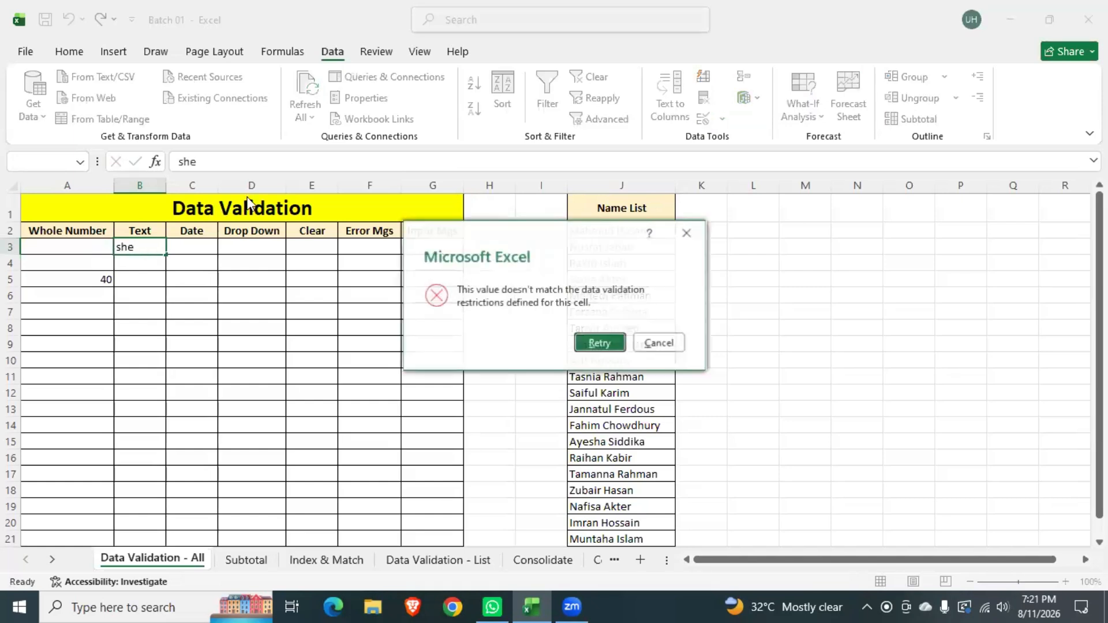
click(672, 343)
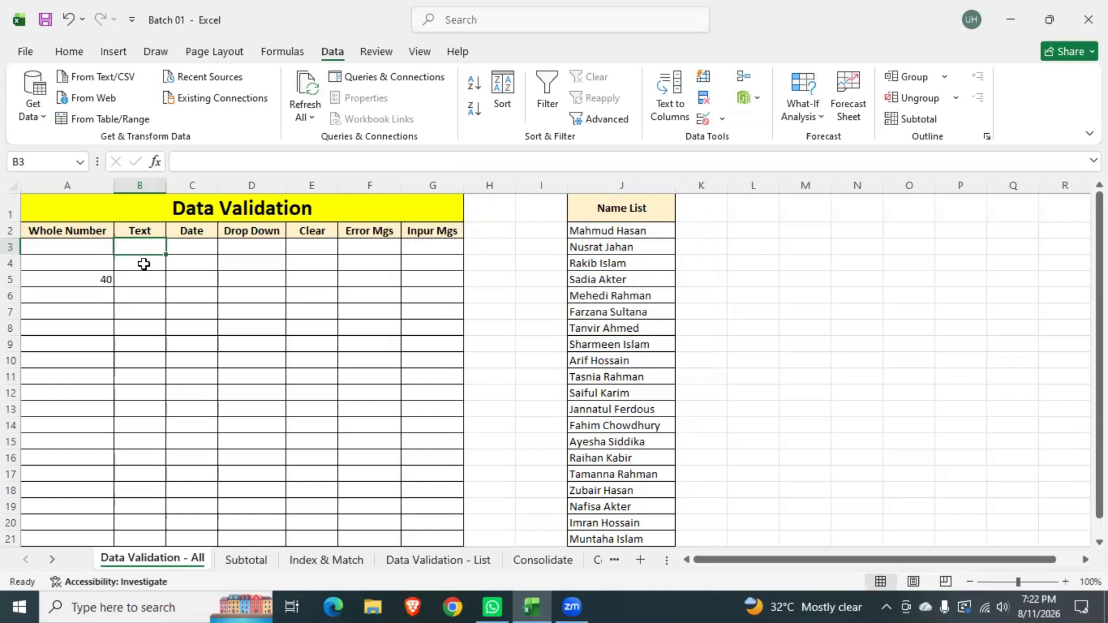
text(money)
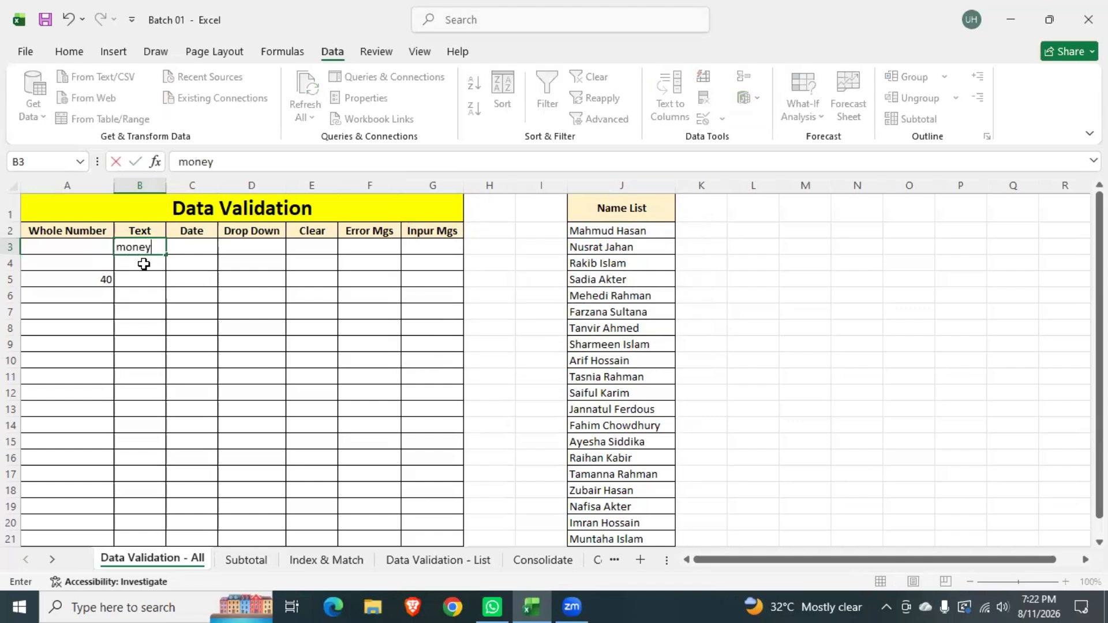
key(Return)
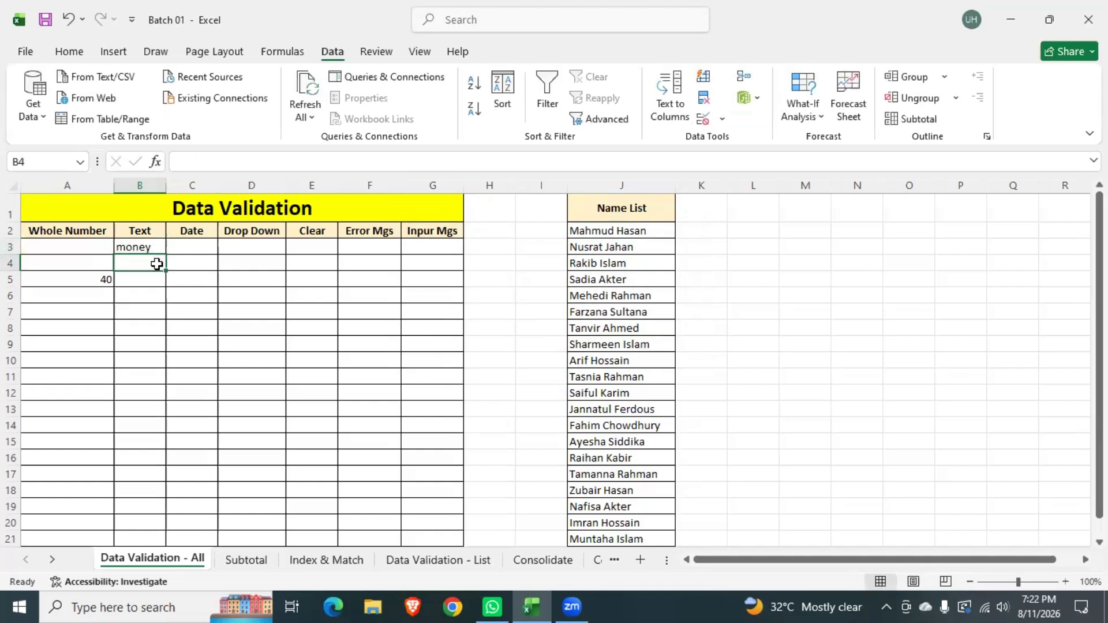
Reselect the Text cells B3:B21 and switch their text length rule to not between 5 and 10, then to equal to 5.
click(153, 247)
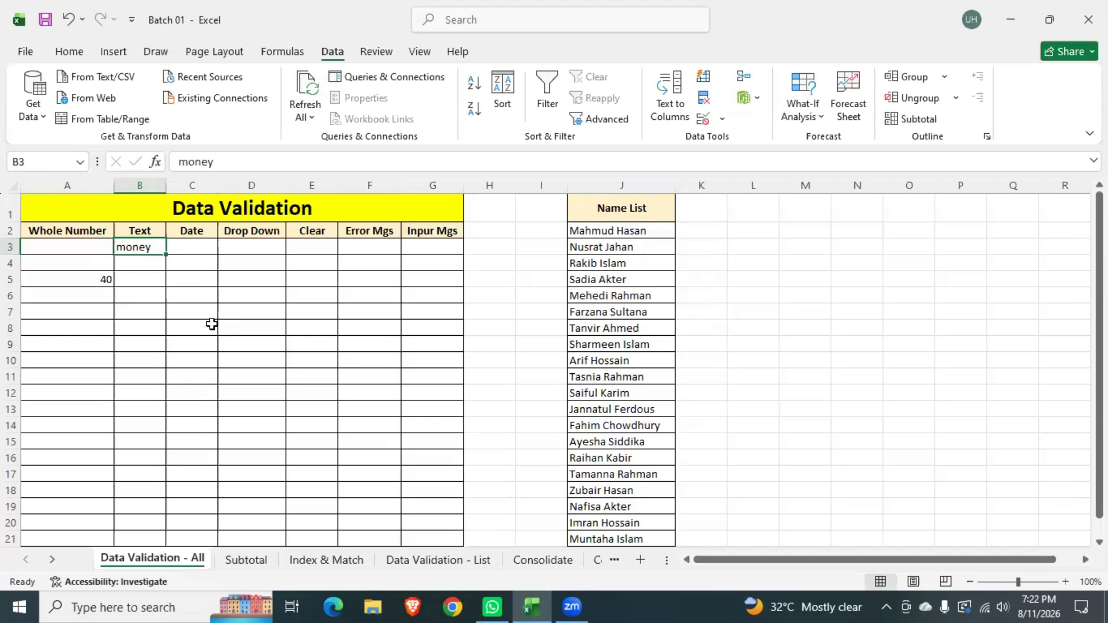
scroll(168, 414, down, 2)
shift+click(145, 437)
scroll(247, 357, up, 2)
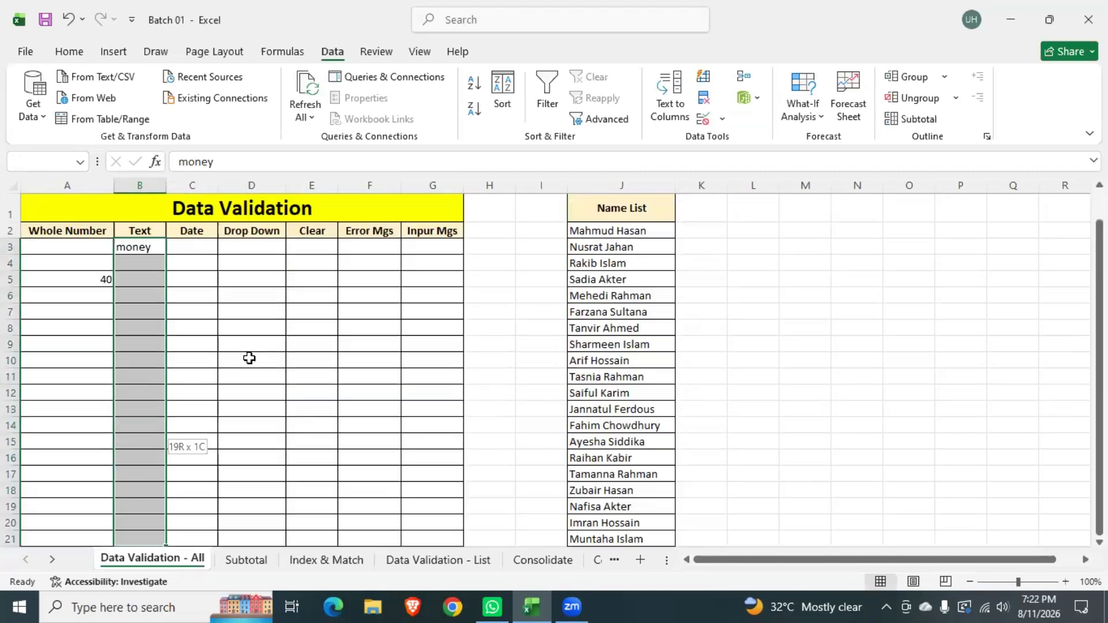
click(703, 119)
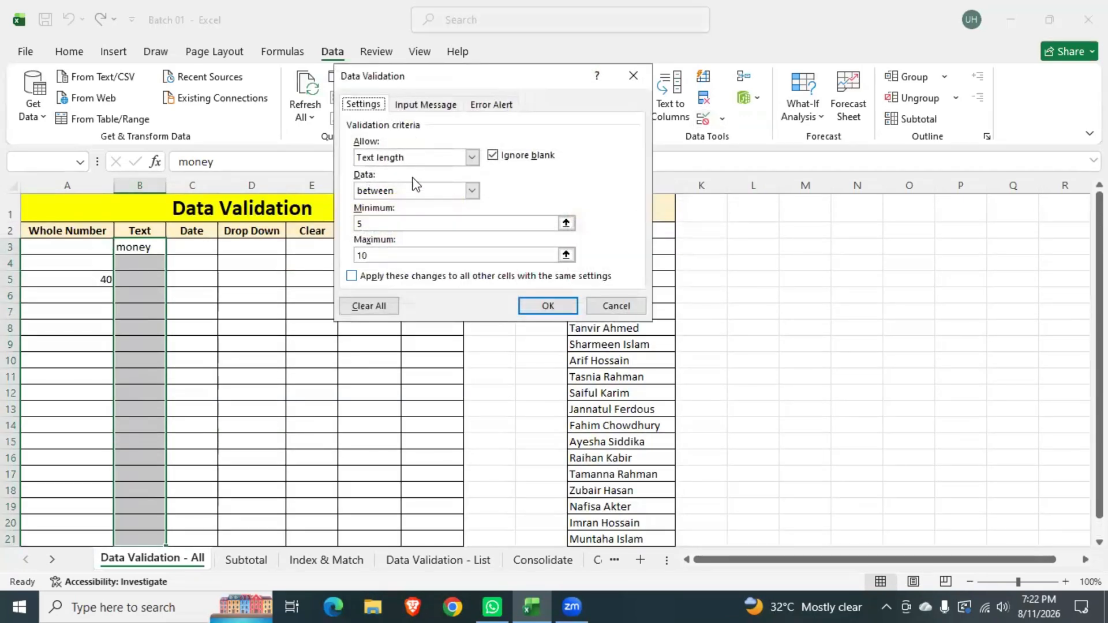
click(472, 195)
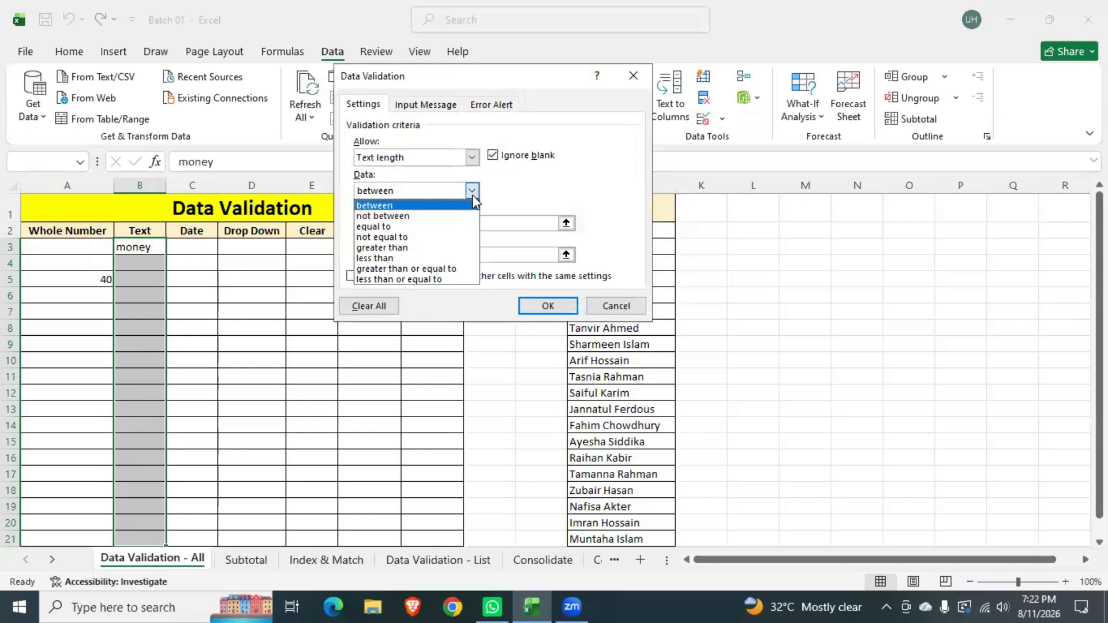
click(431, 217)
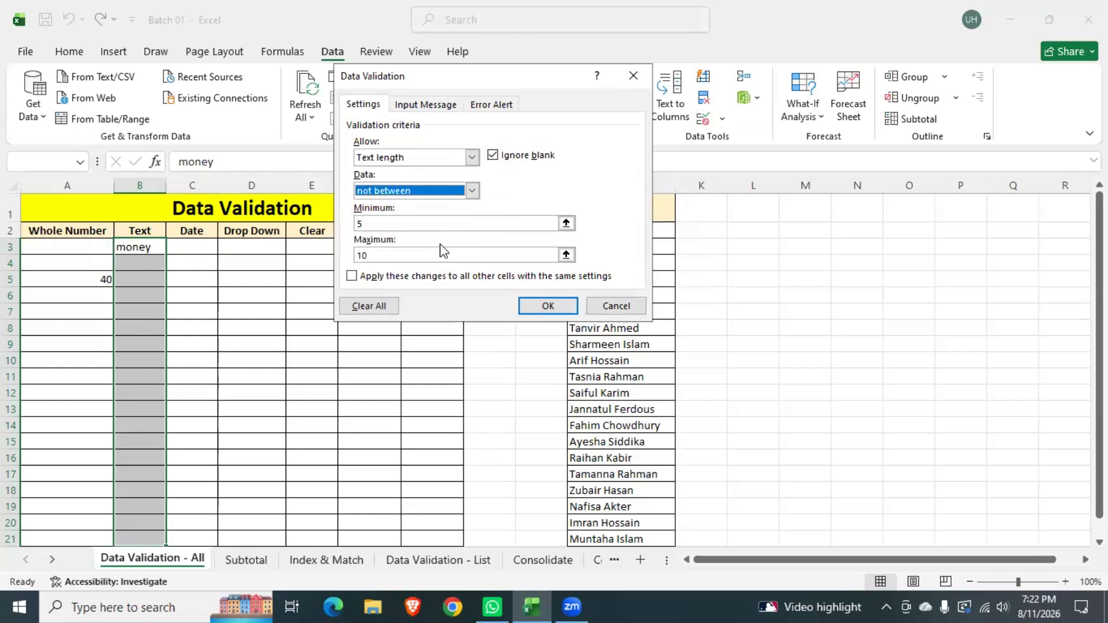
click(472, 191)
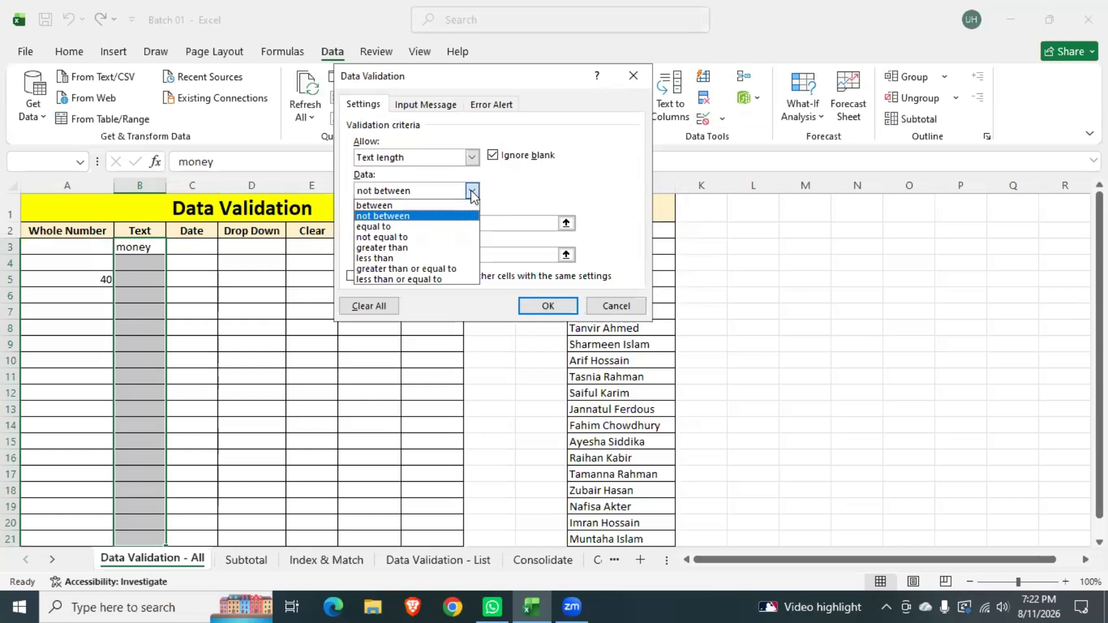
click(425, 227)
click(430, 223)
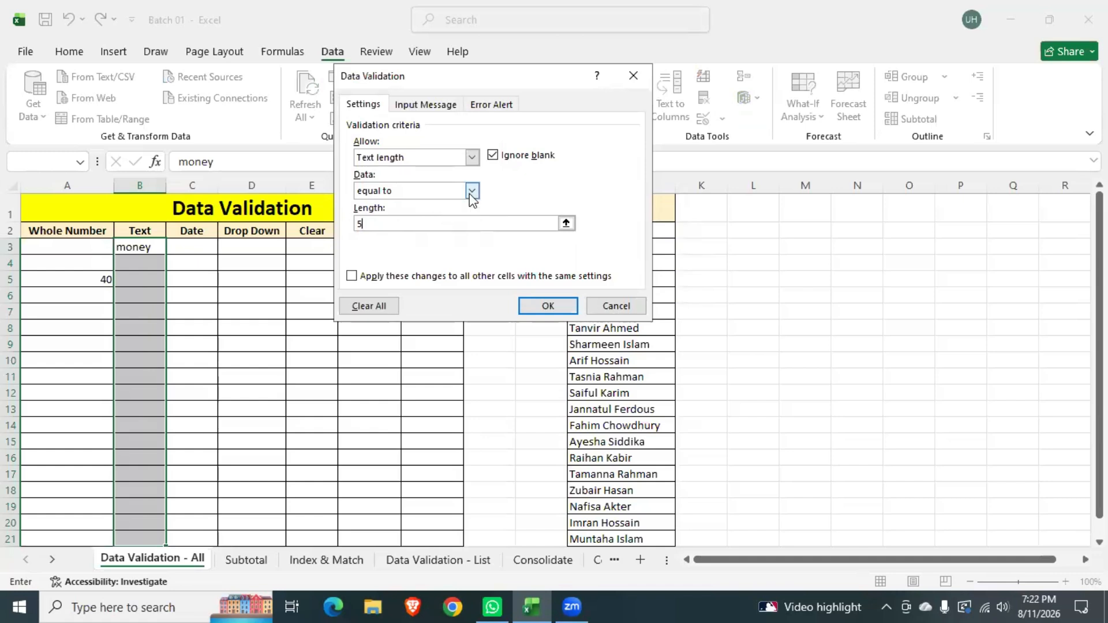
Try the not equal to, greater than, less than, and greater than or equal to options with a text length of 5.
click(472, 191)
click(432, 234)
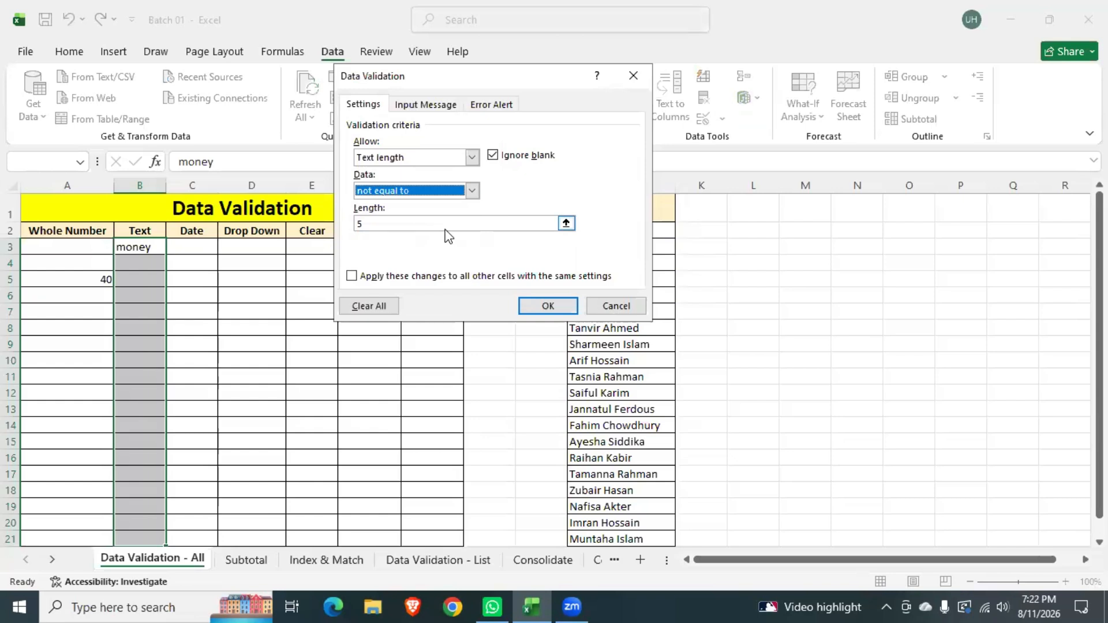
click(472, 191)
click(426, 248)
click(472, 190)
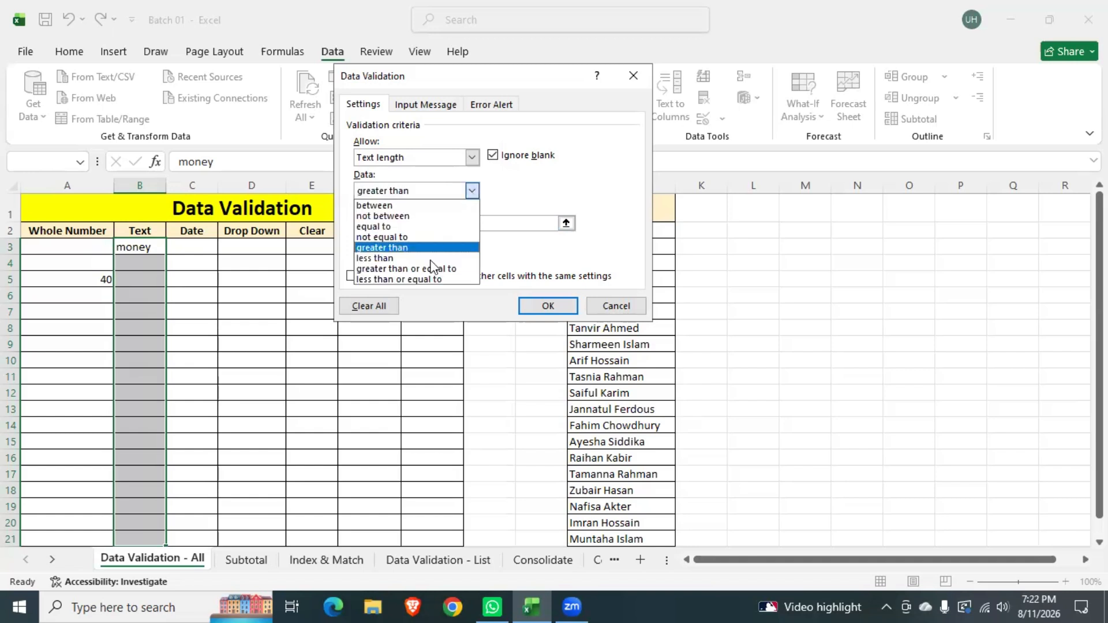
click(421, 258)
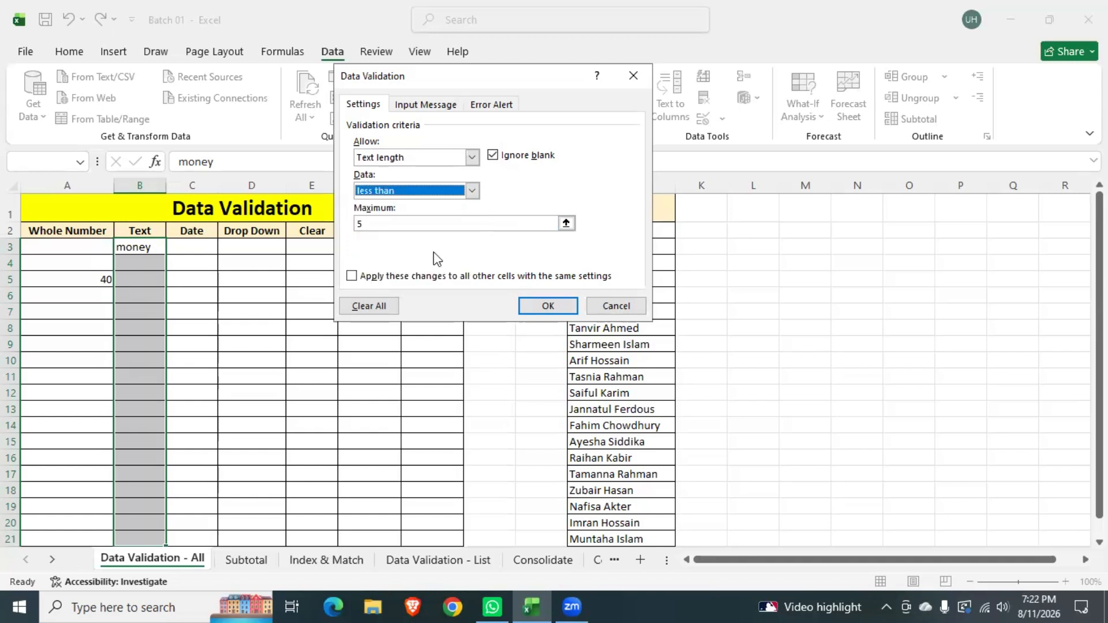
click(472, 191)
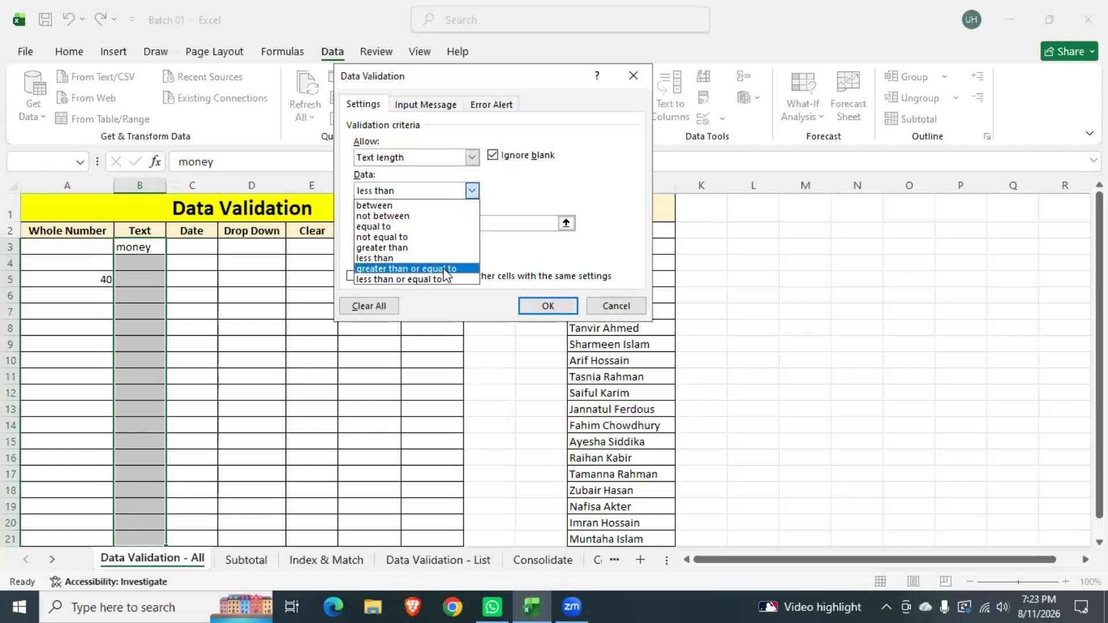
click(444, 268)
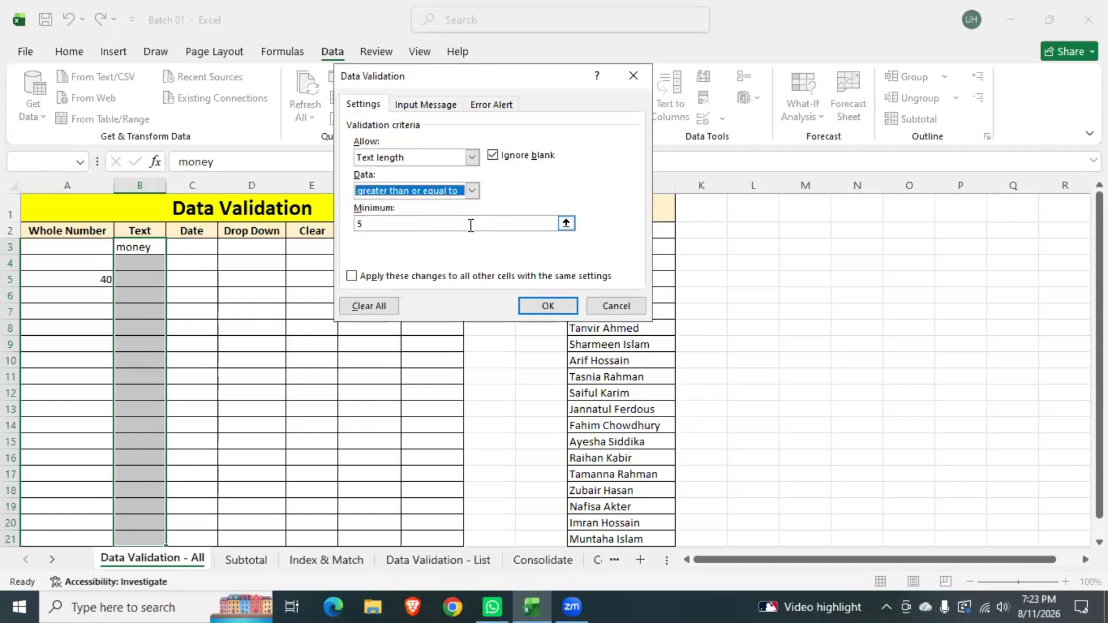
Change the Text cells' validation to a text length less than or equal to 5 and apply it.
click(472, 190)
click(430, 280)
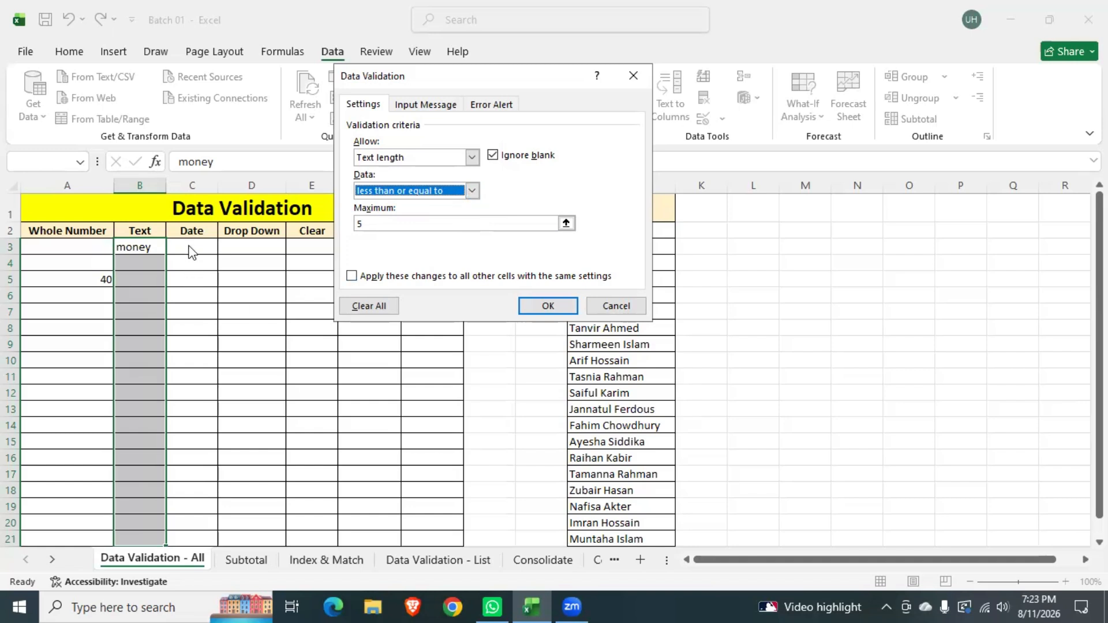
click(548, 306)
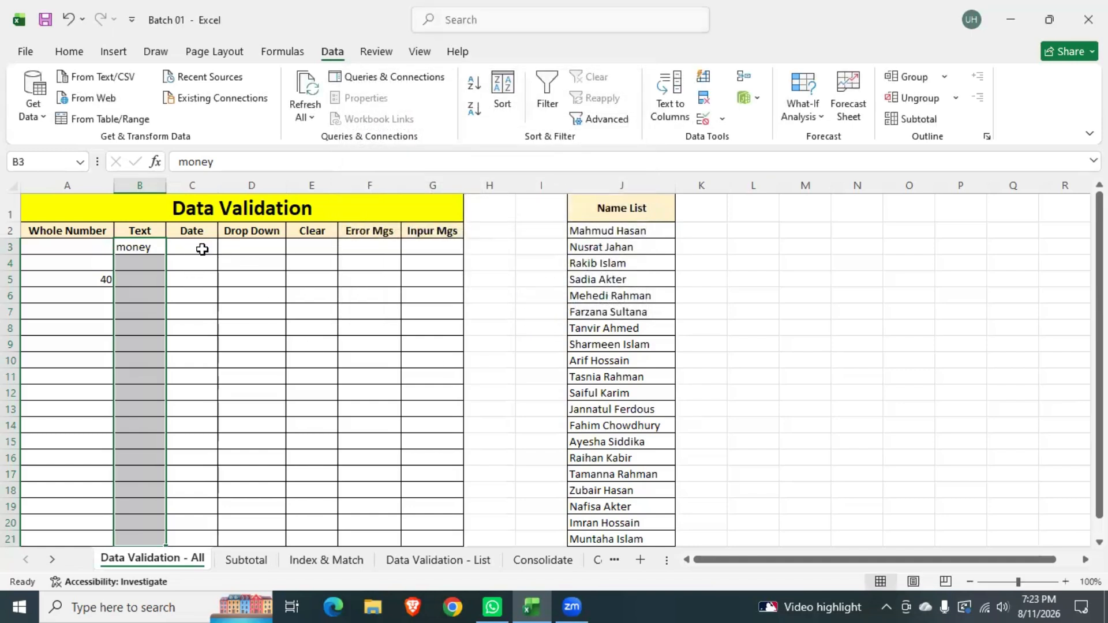
Select the Date cells C3:C21 and set their data validation to allow dates with the between comparison.
click(203, 250)
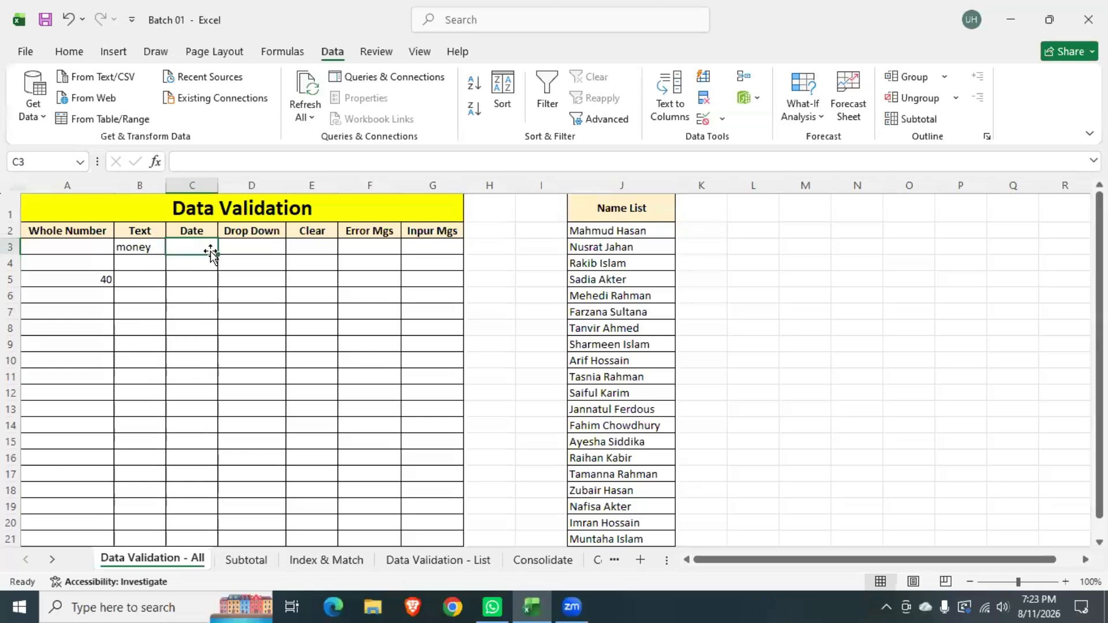
drag(211, 252, 188, 433)
scroll(252, 376, up, 3)
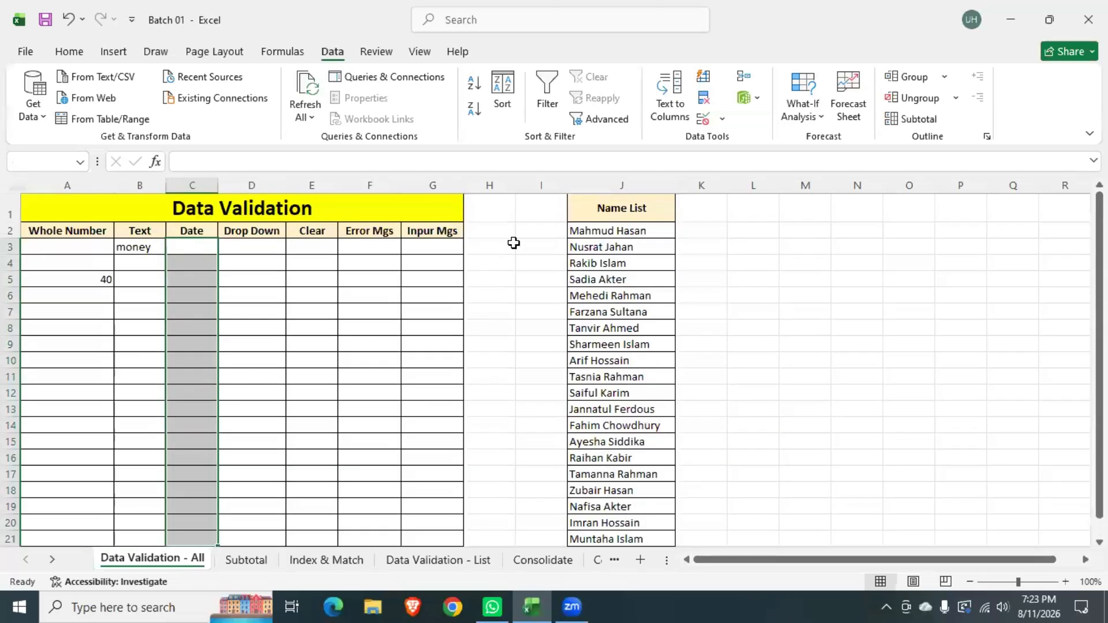
click(702, 122)
click(472, 157)
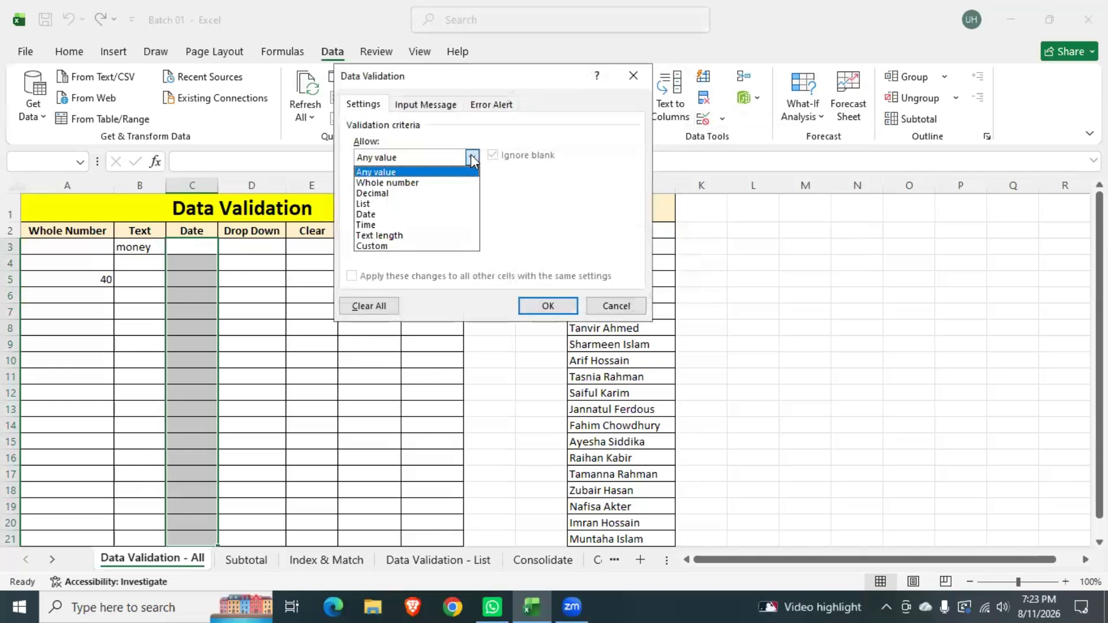
click(406, 216)
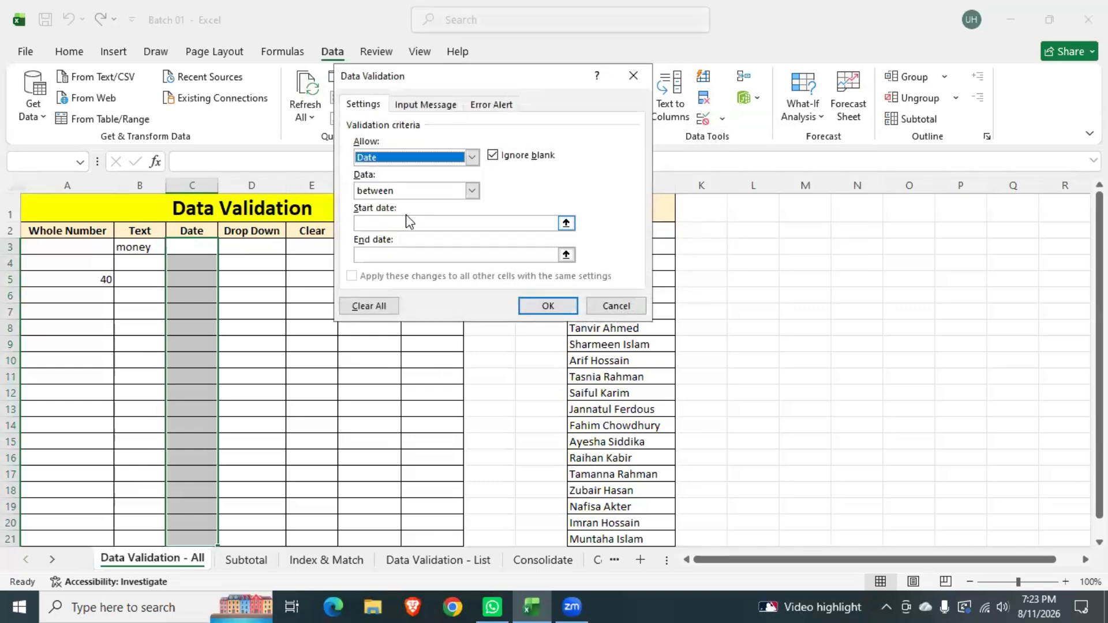
click(472, 193)
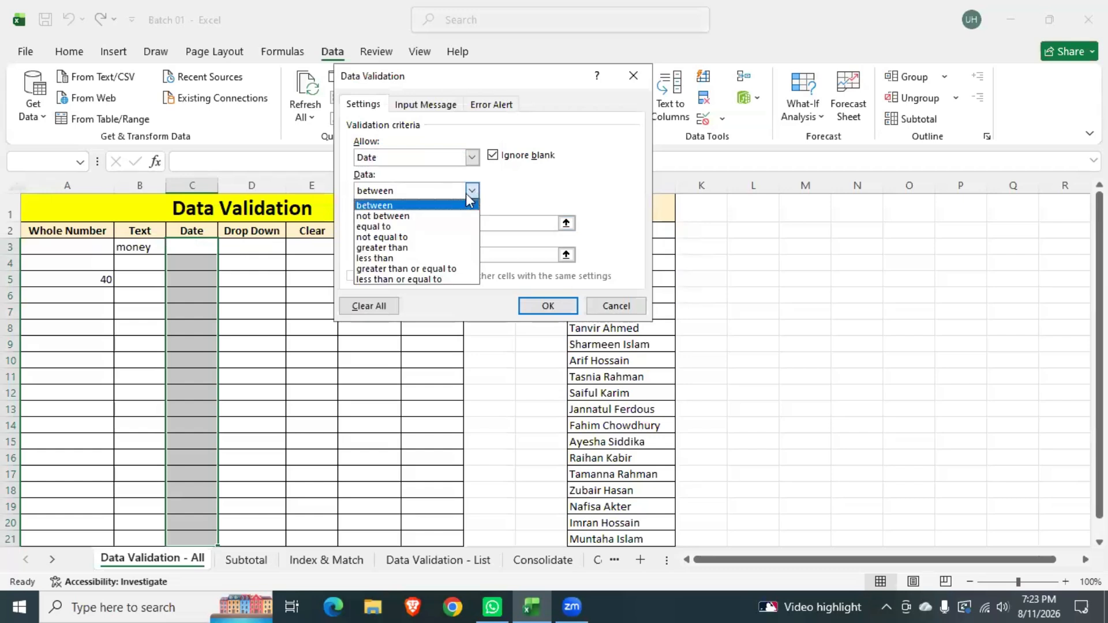
click(578, 172)
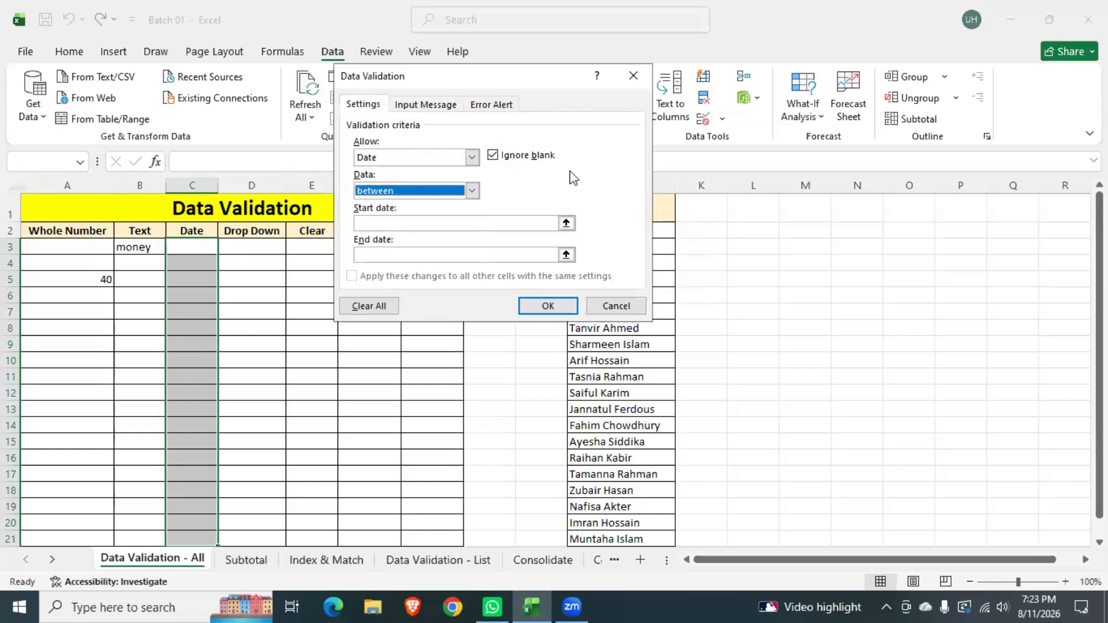
Limit the Date cells to a start date of 08/11/2026 and an end date of 08/21/2026, and apply the rule.
click(430, 223)
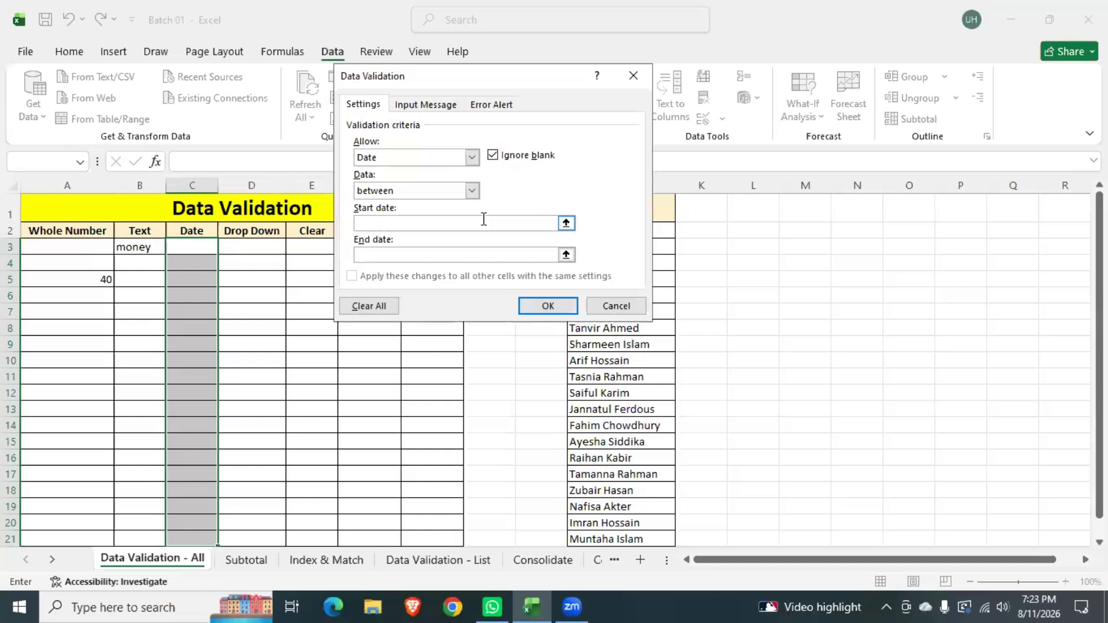
click(566, 223)
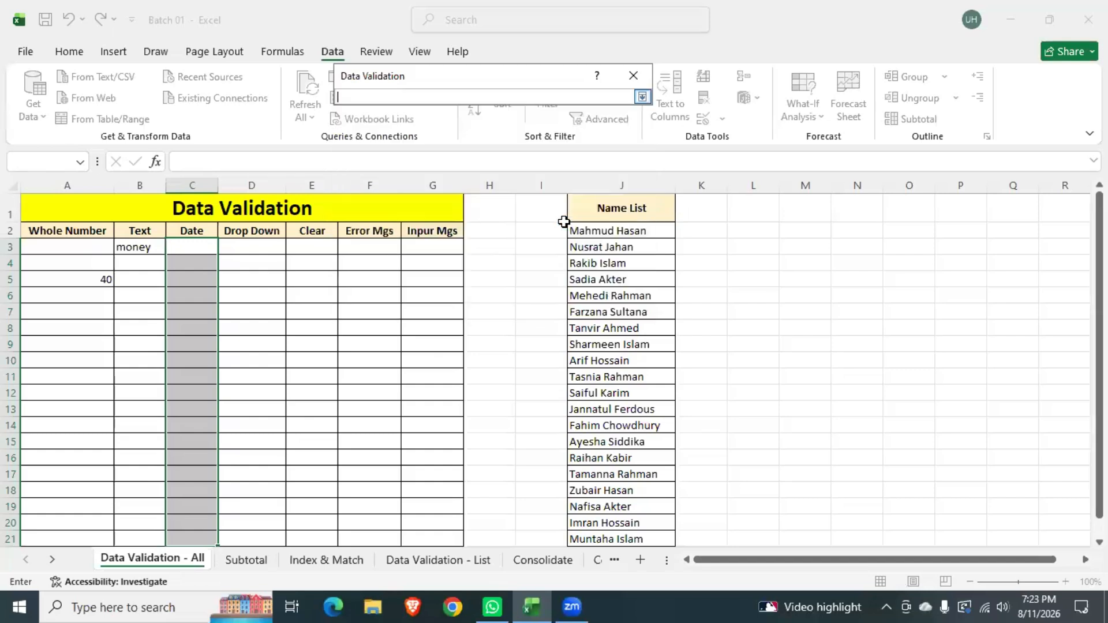
click(642, 96)
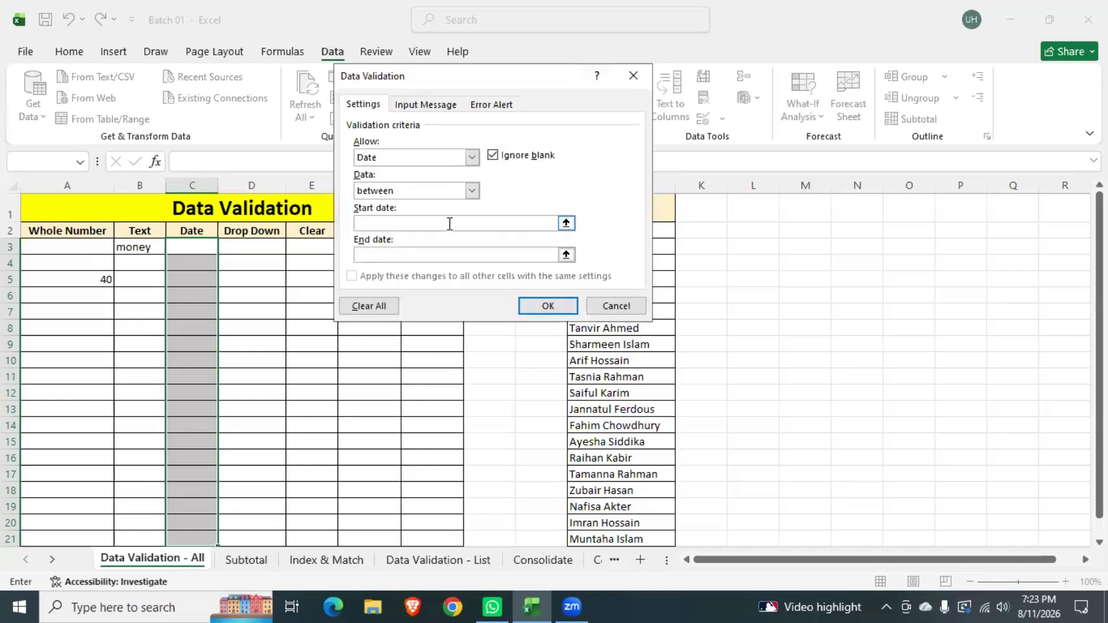
text(08/11/2026)
click(428, 255)
text(08/)
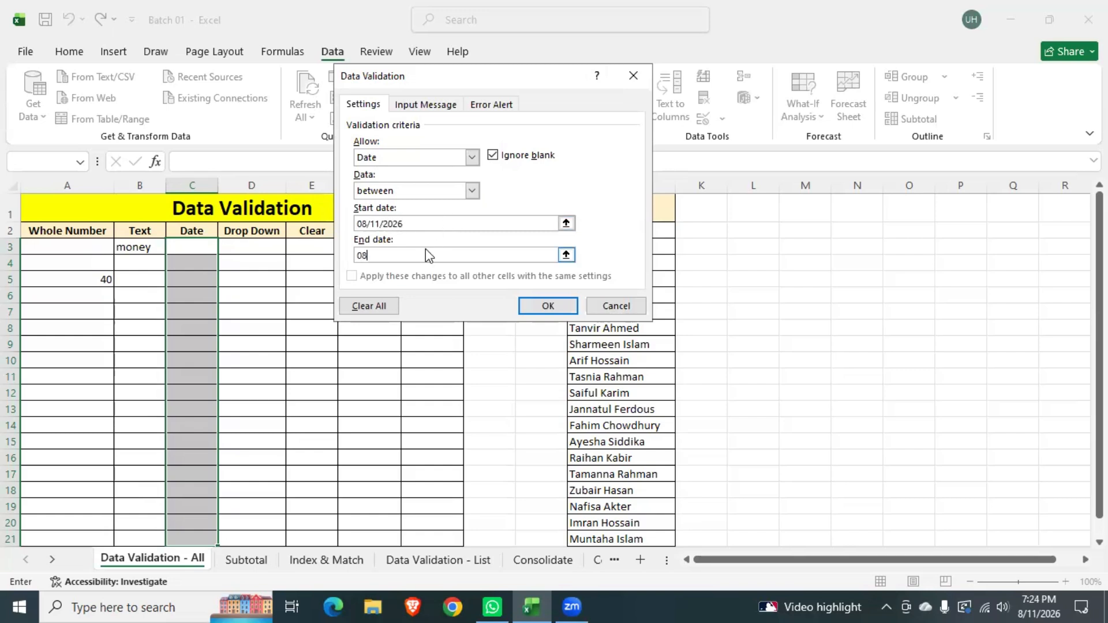
text(21/2026)
click(562, 308)
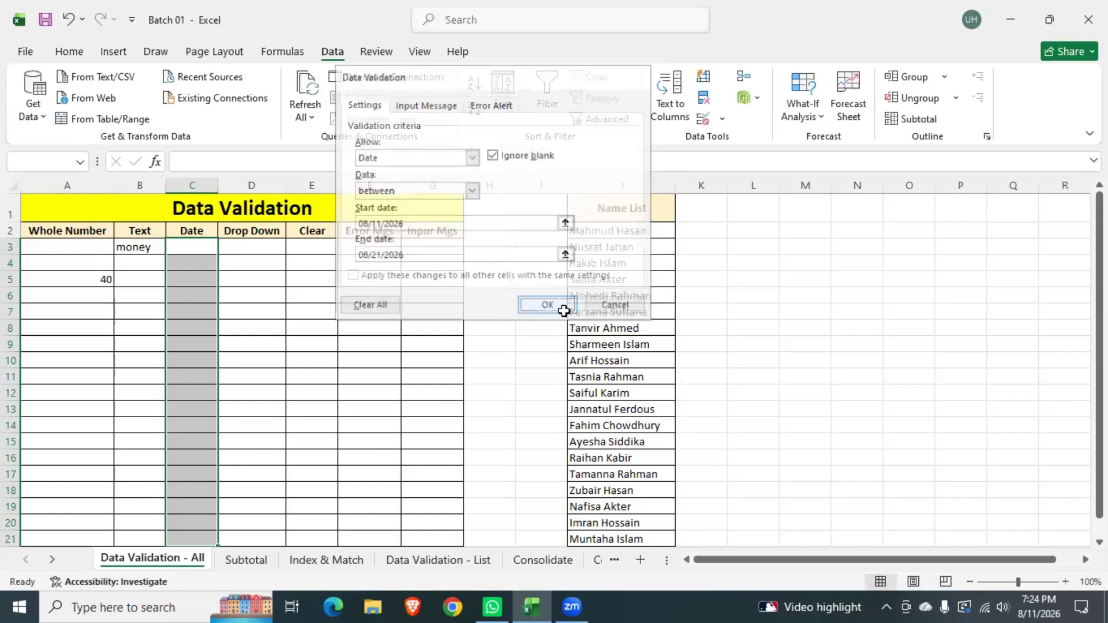
Widen column C slightly and enter the date 08/18/2026 in cell C4.
click(195, 264)
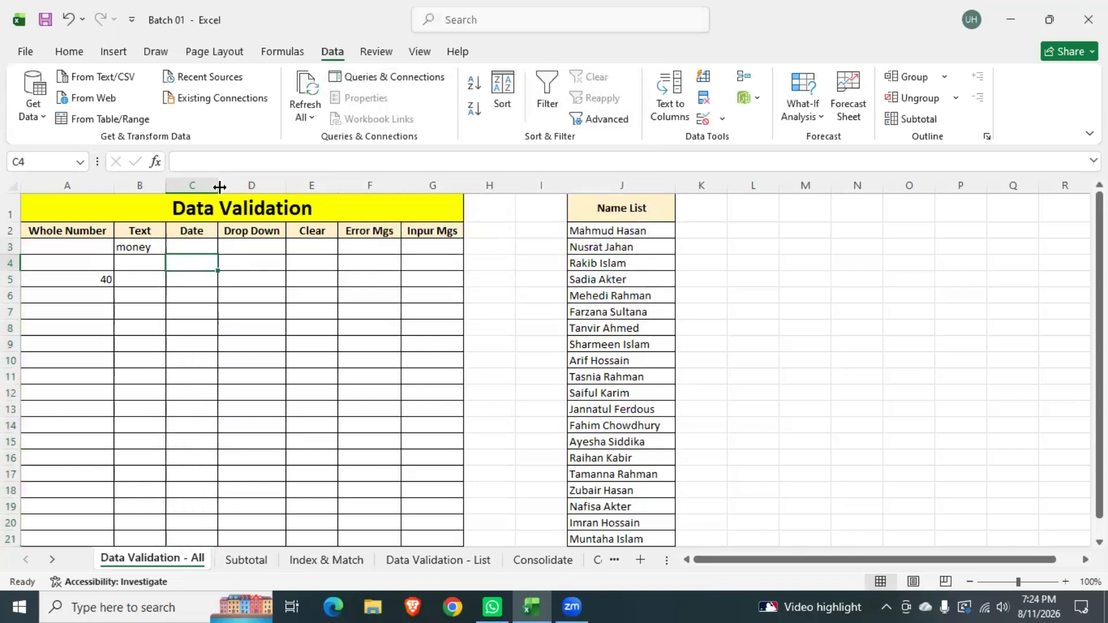
drag(219, 186, 238, 186)
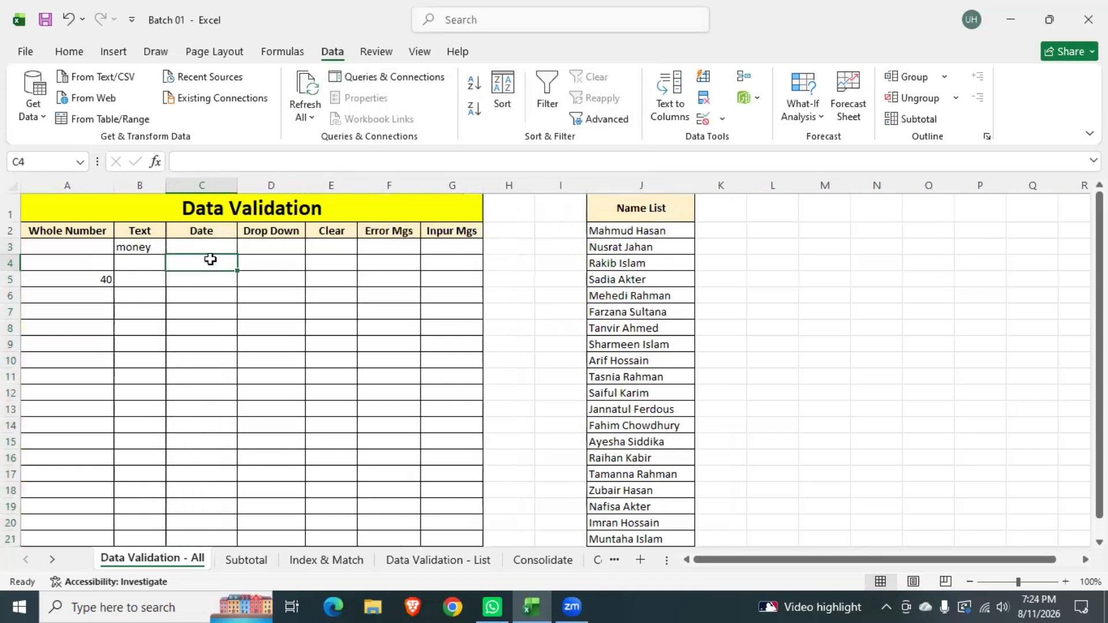
text(12)
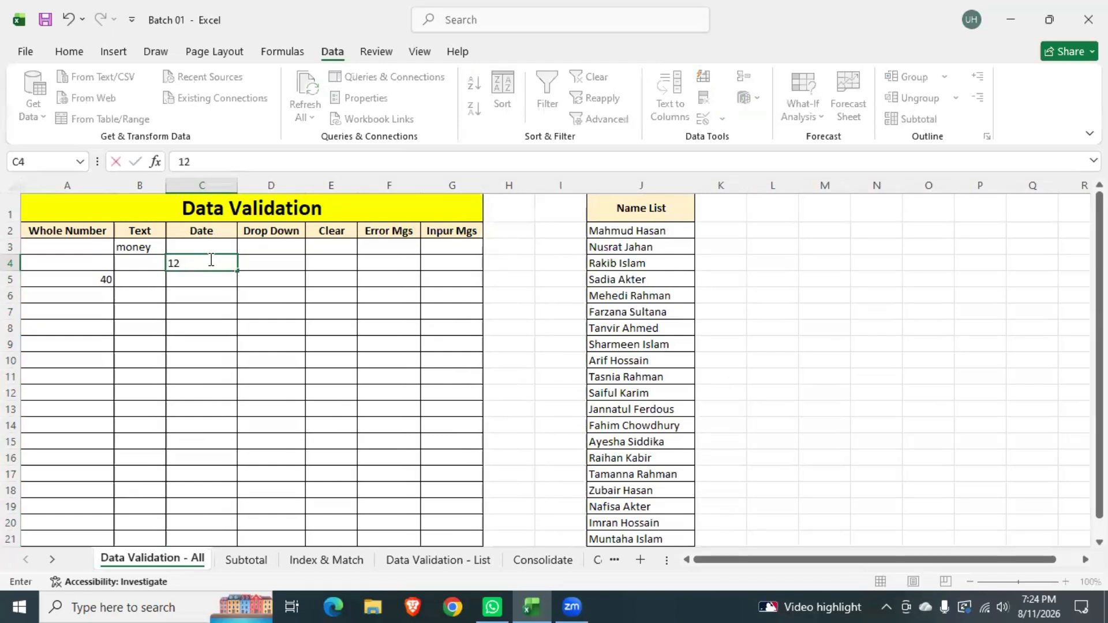
key(BackSpace)
key(BackSpace)
text(08)
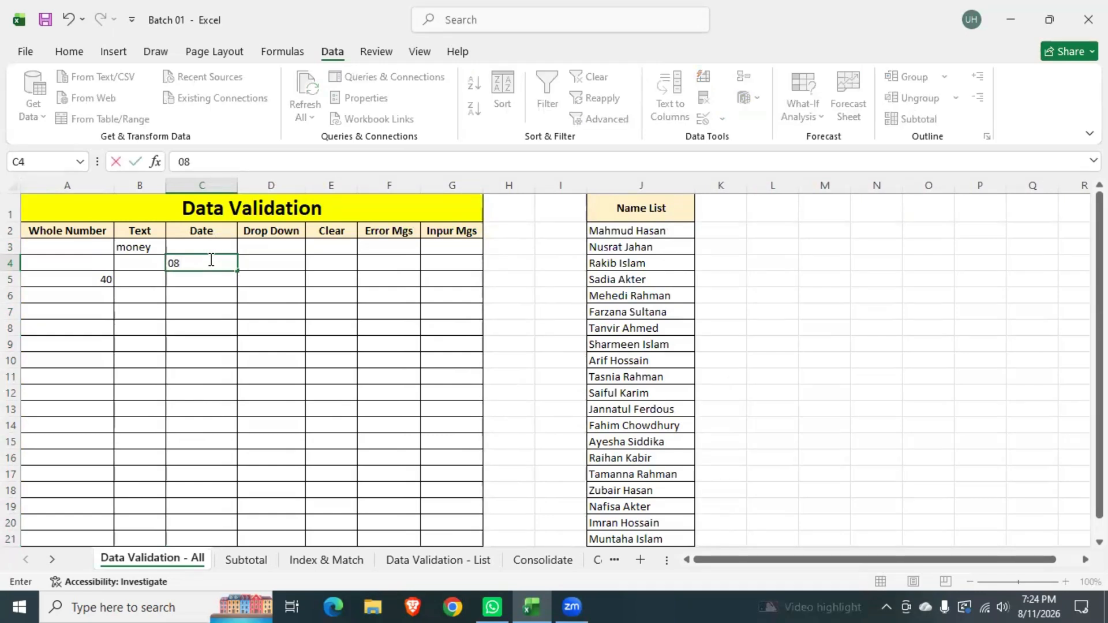
text(/12)
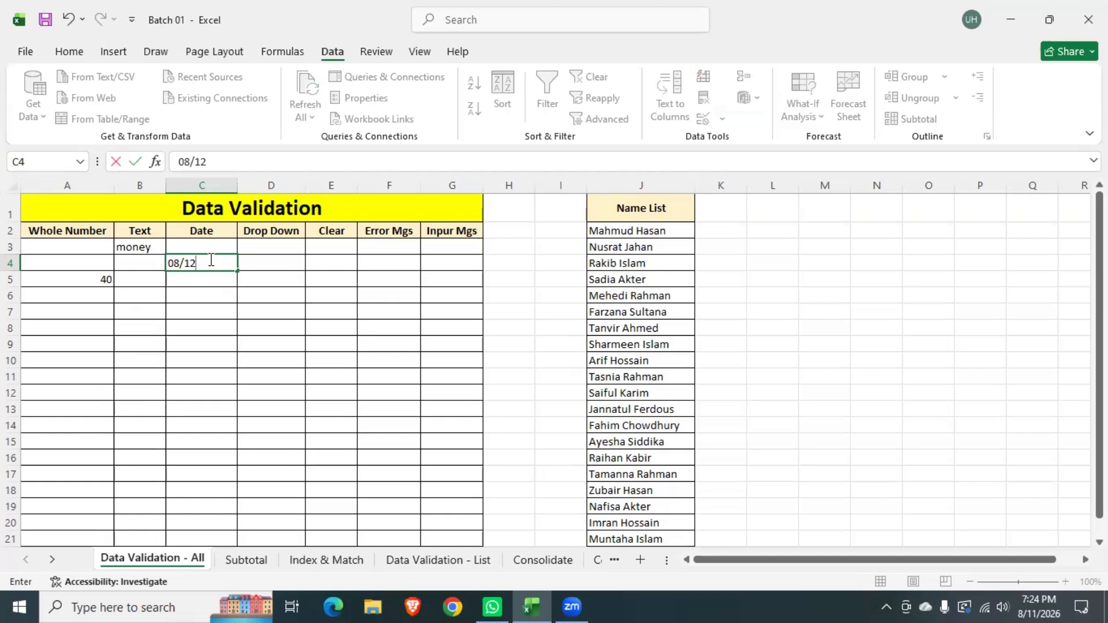
text(/)
text(8)
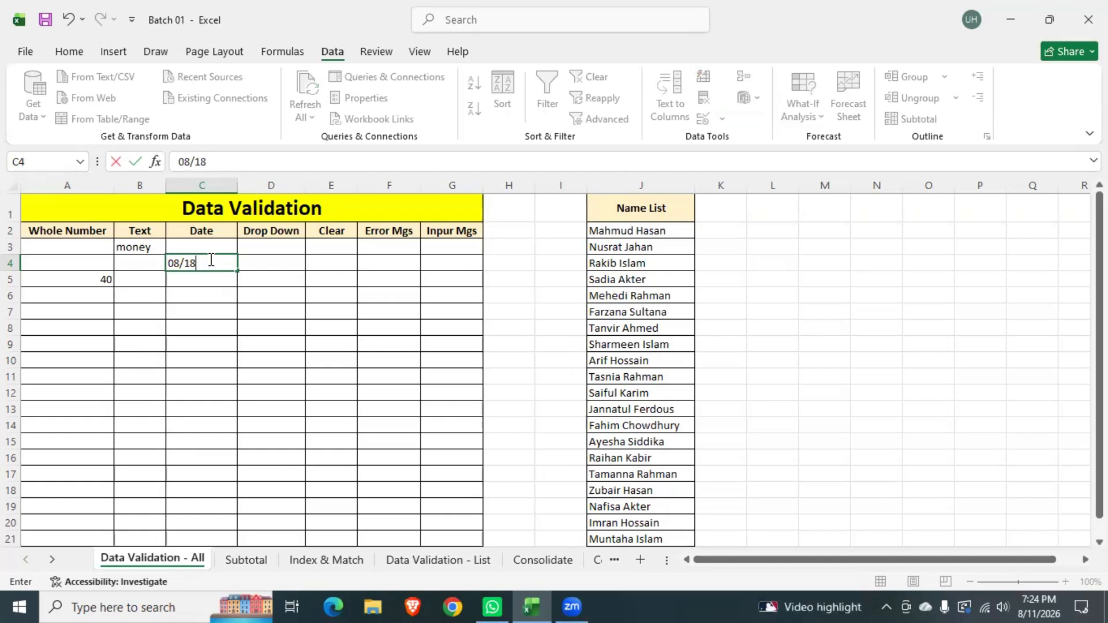
text(/2026)
key(Return)
Try to enter 08/09/2026 in cell C9 of the Date column and cancel the entry.
click(191, 349)
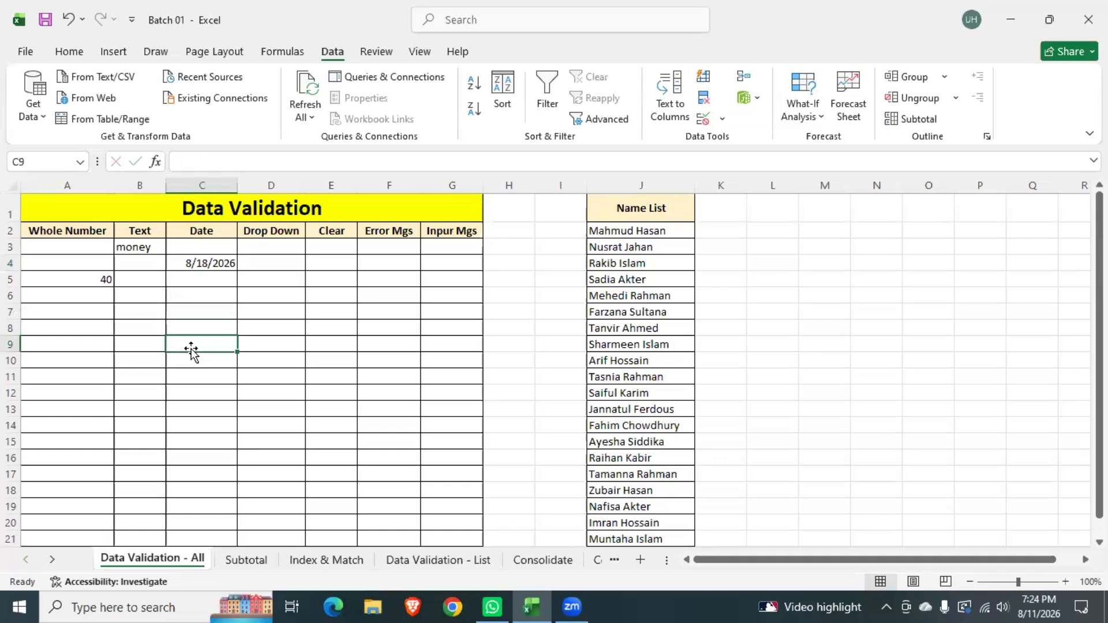
text(08/)
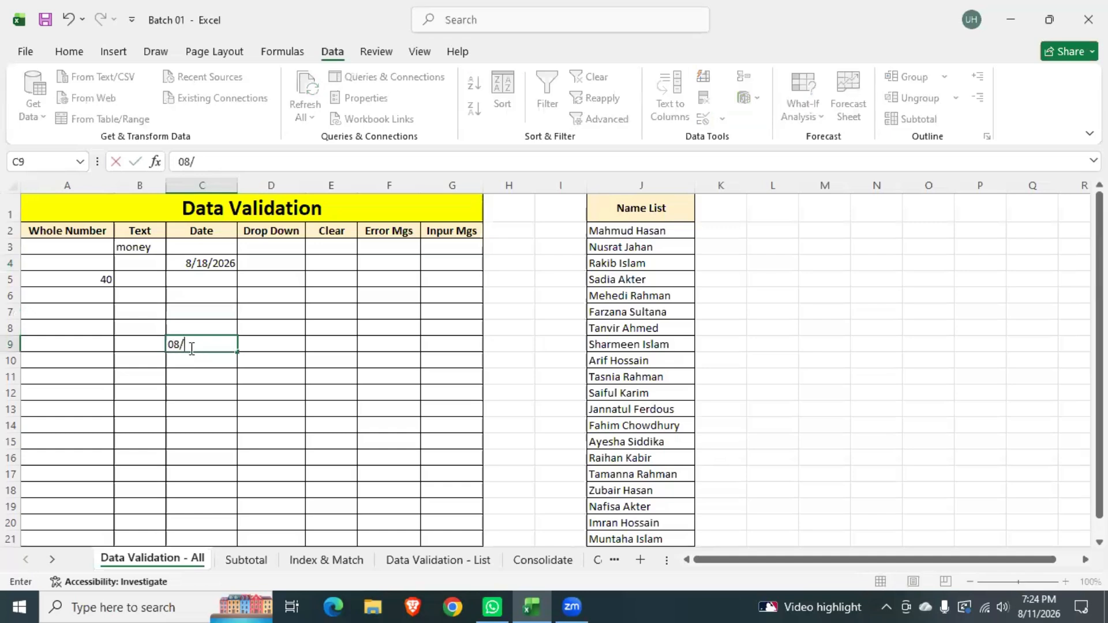
text(09/2026)
key(Return)
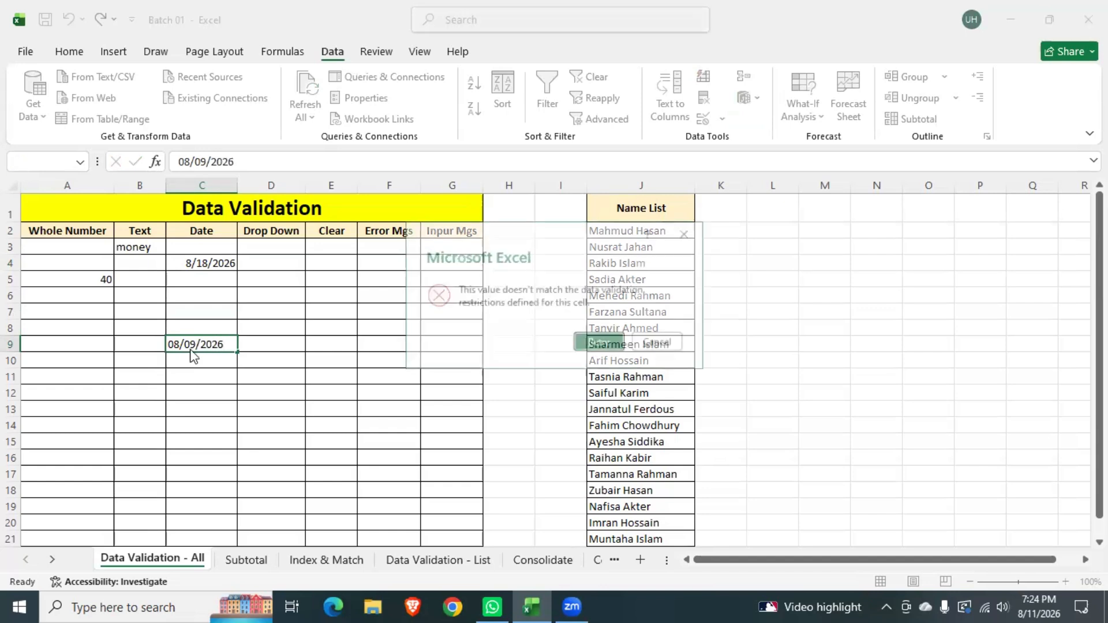
click(659, 343)
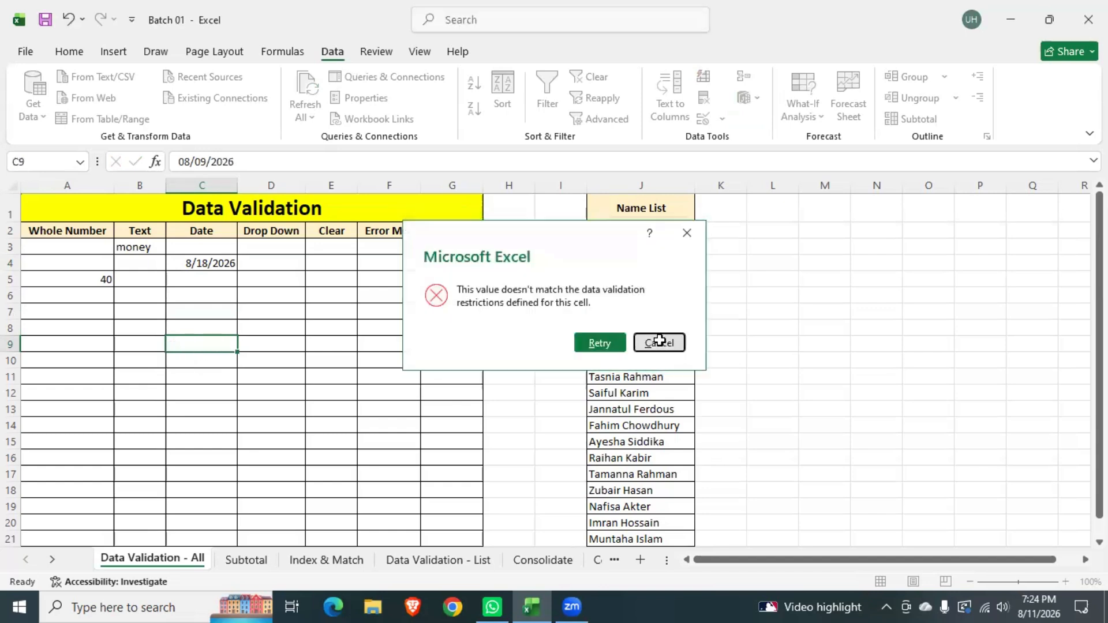
Reselect the Date cells C3:C21, review the comparison options of their date rule, and keep it set to between.
click(224, 251)
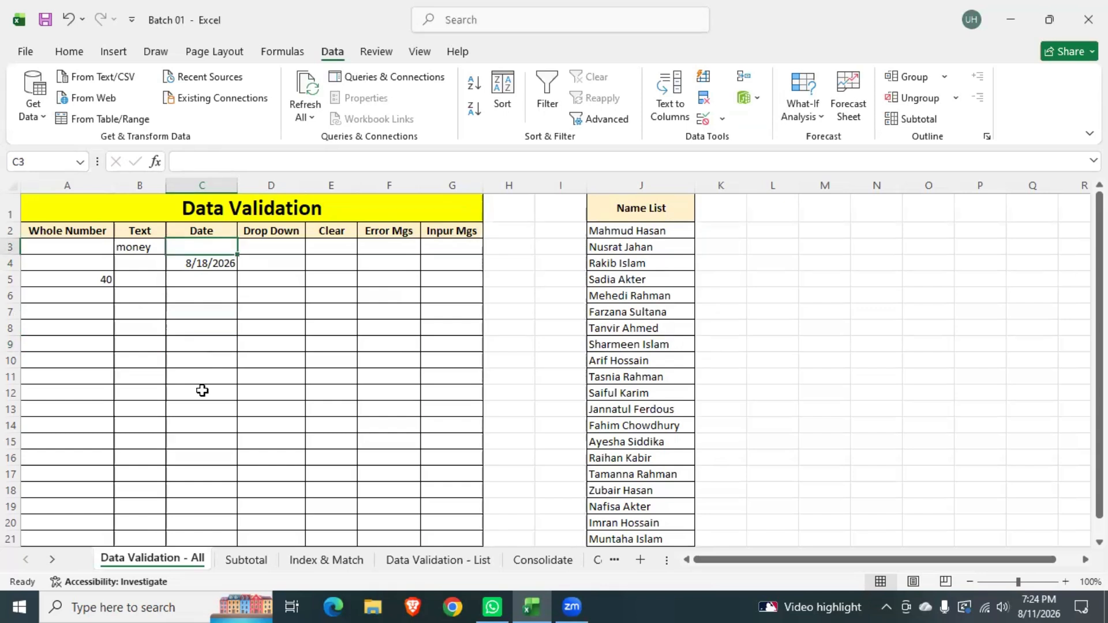
scroll(213, 438, down, 2)
shift+click(220, 425)
scroll(289, 404, up, 2)
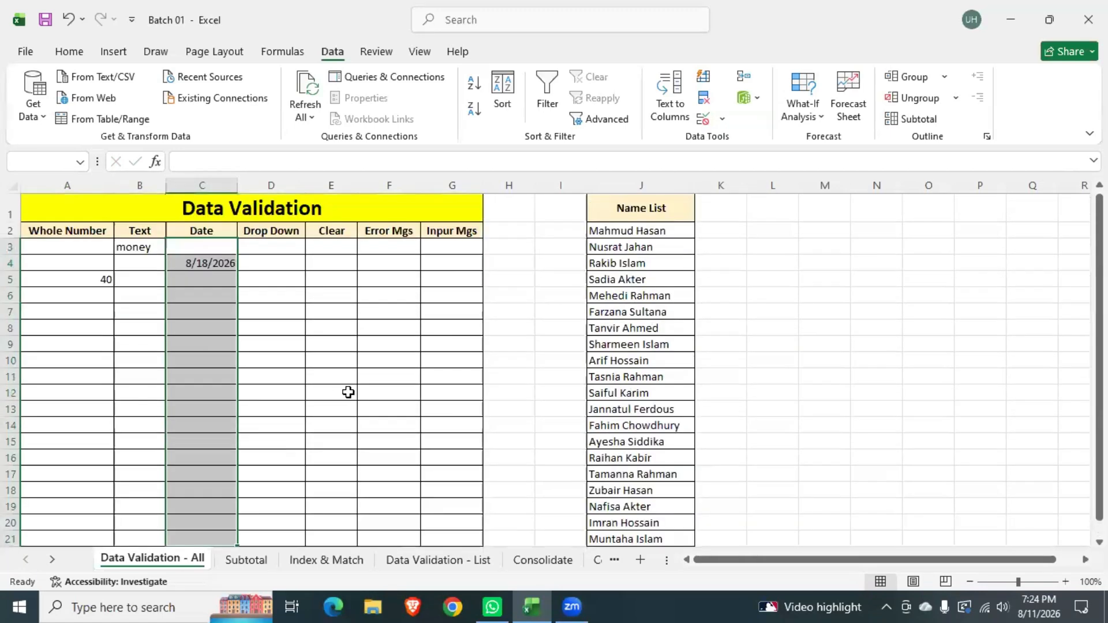
click(703, 117)
click(472, 191)
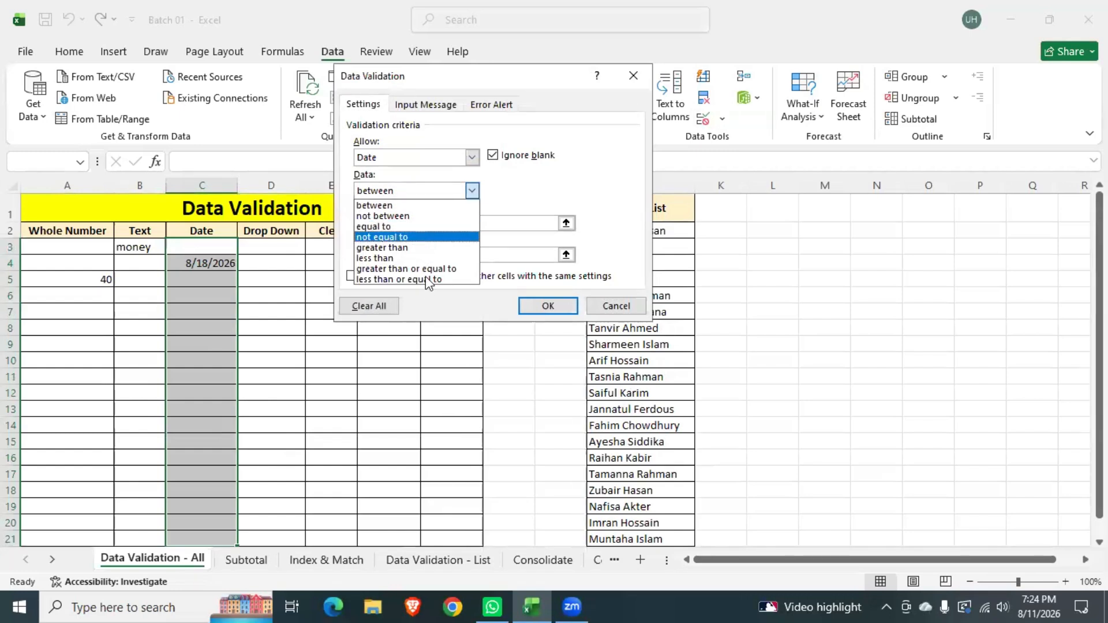
click(580, 178)
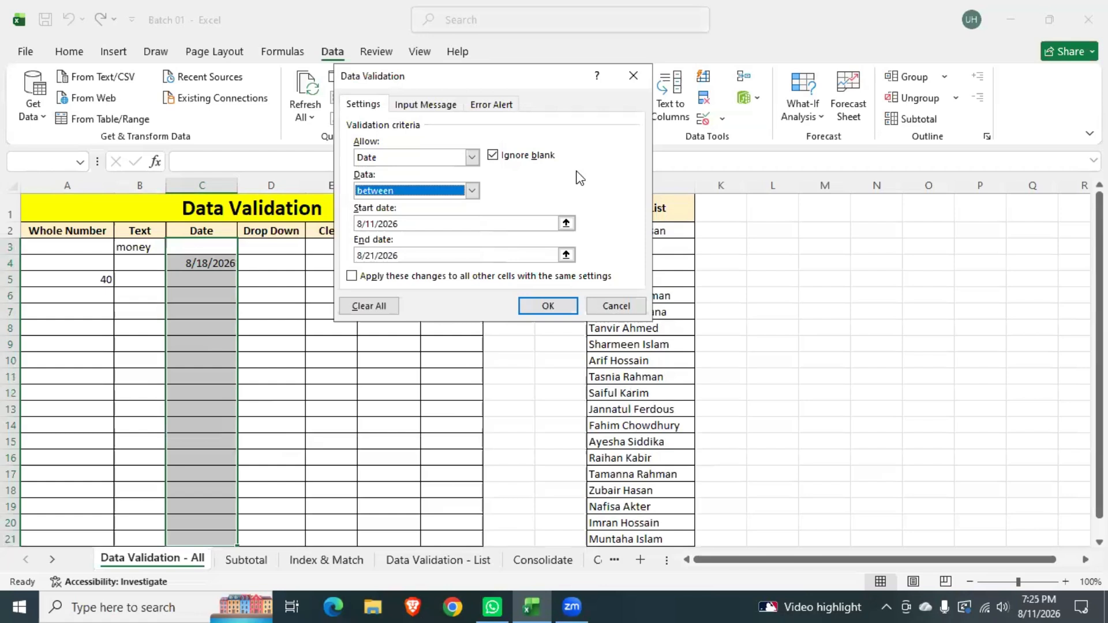
click(551, 305)
Select the Drop Down cells D3:D21 and set their data validation to allow a list.
click(279, 252)
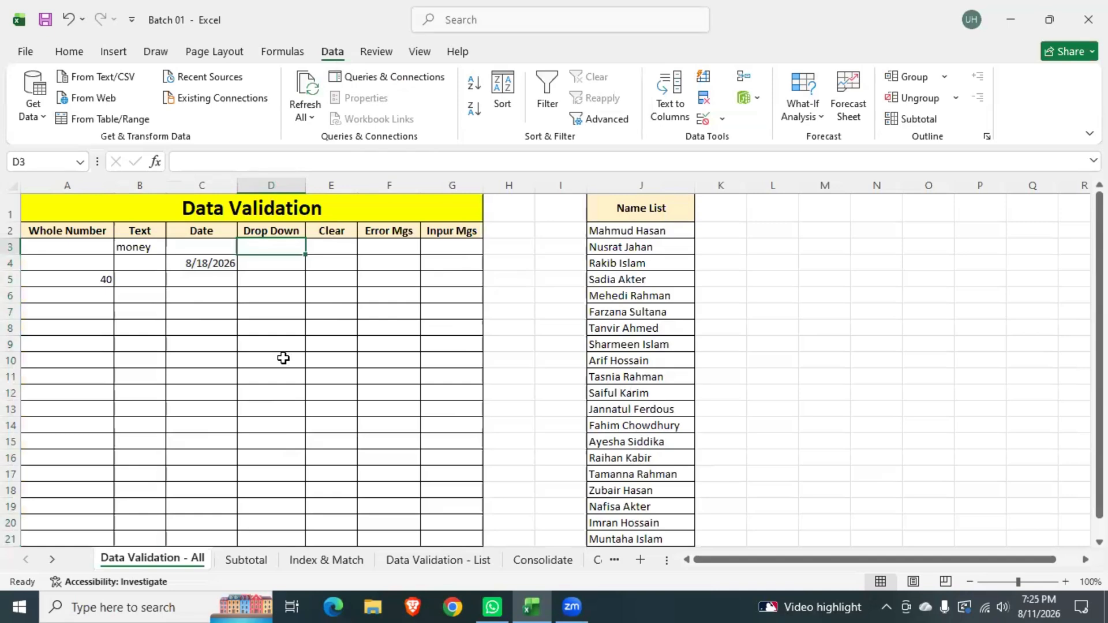
scroll(287, 354, down, 2)
shift+click(284, 423)
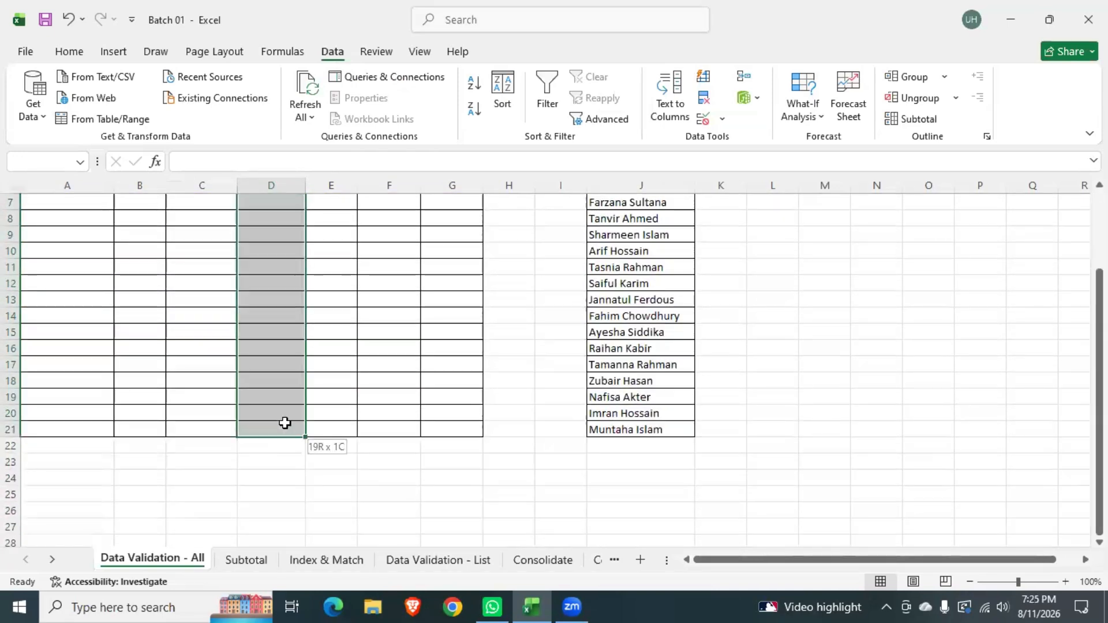
scroll(287, 418, up, 2)
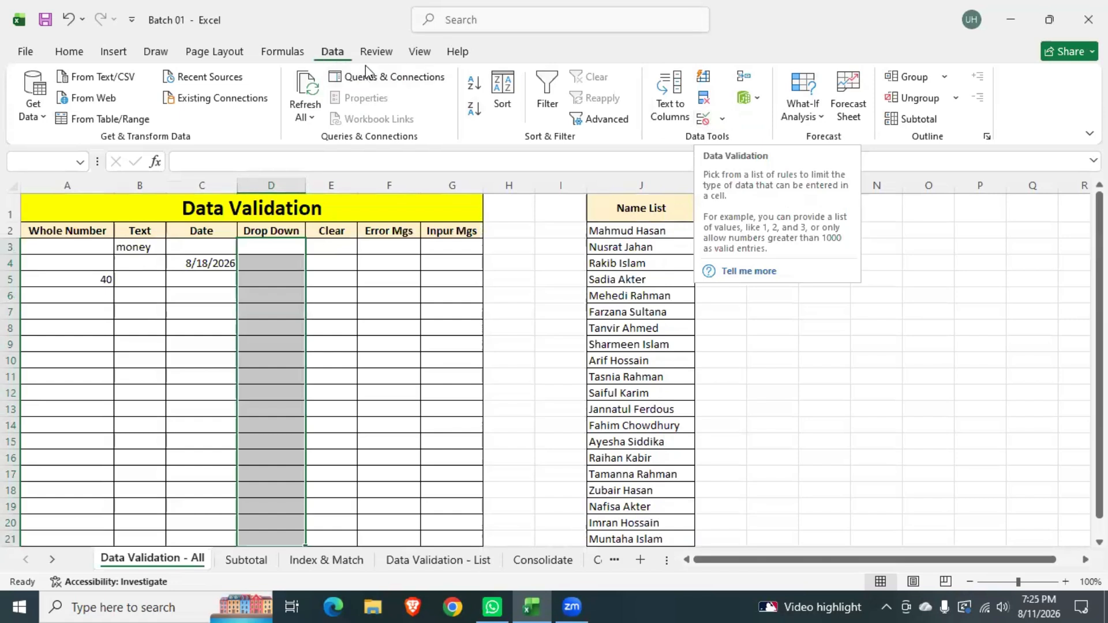
click(703, 119)
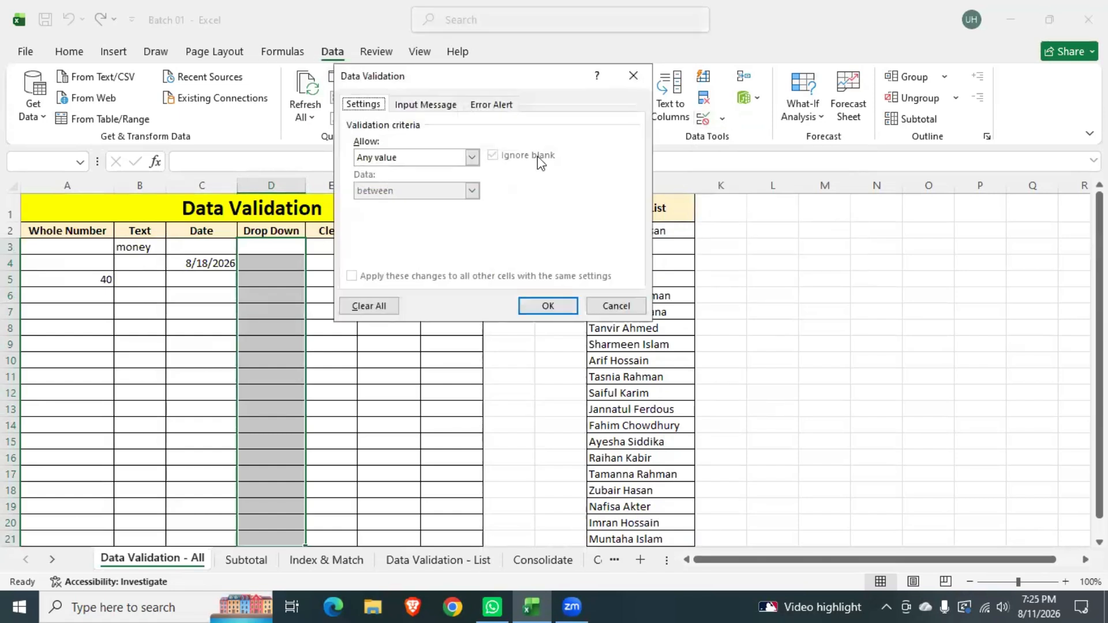
click(474, 156)
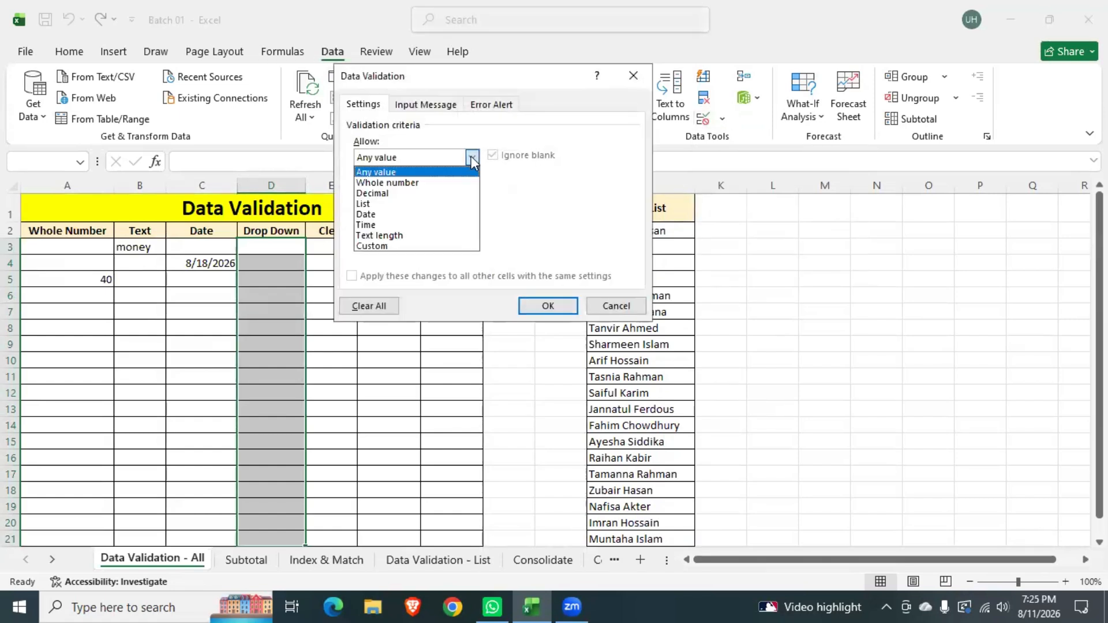
click(373, 203)
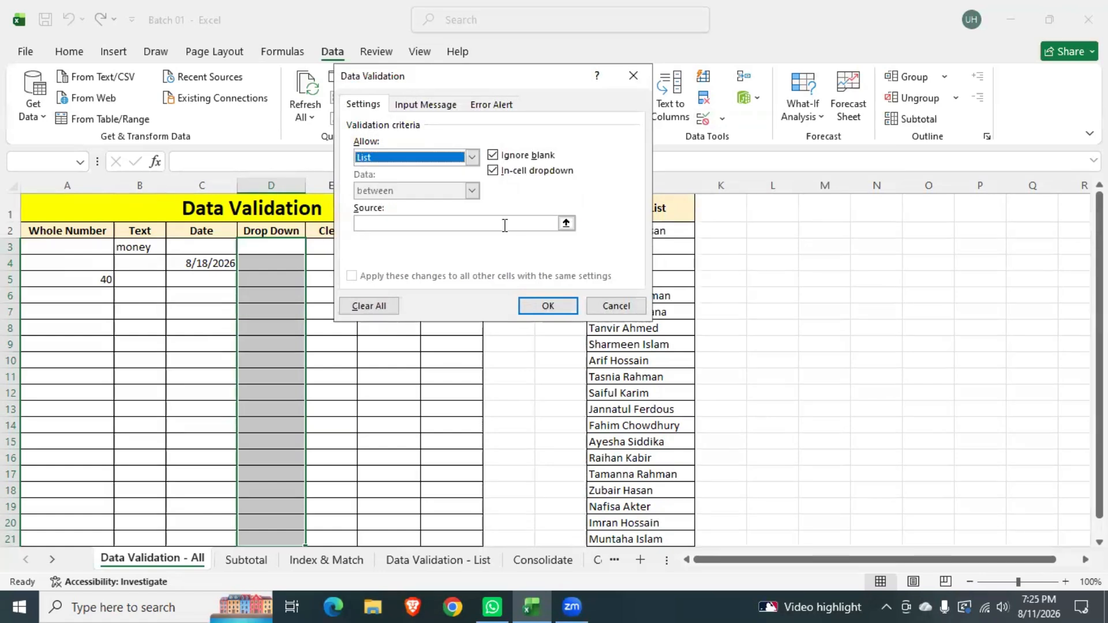
Use the Name List cells J2:J21 as the source of the drop-down list and apply the validation rule.
click(470, 224)
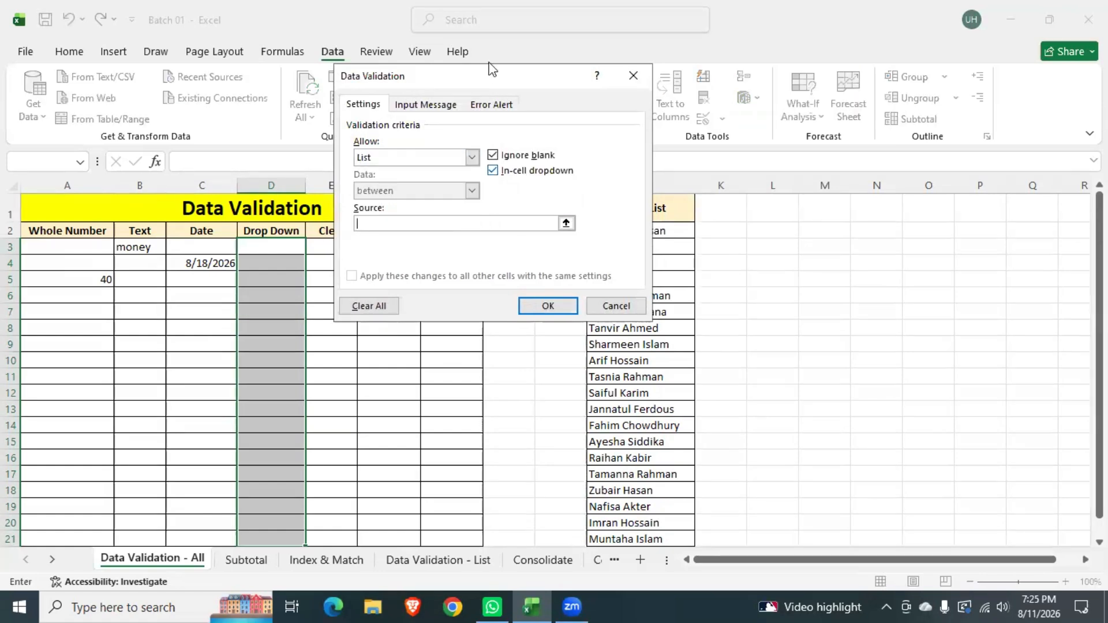
drag(493, 78, 405, 70)
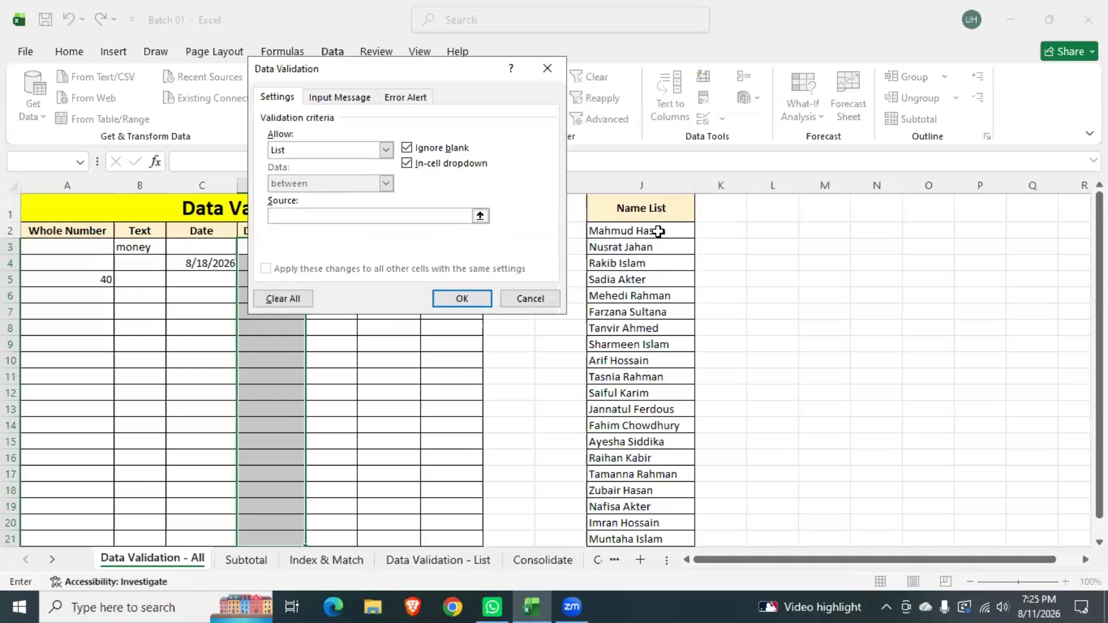
click(655, 231)
scroll(629, 338, down, 5)
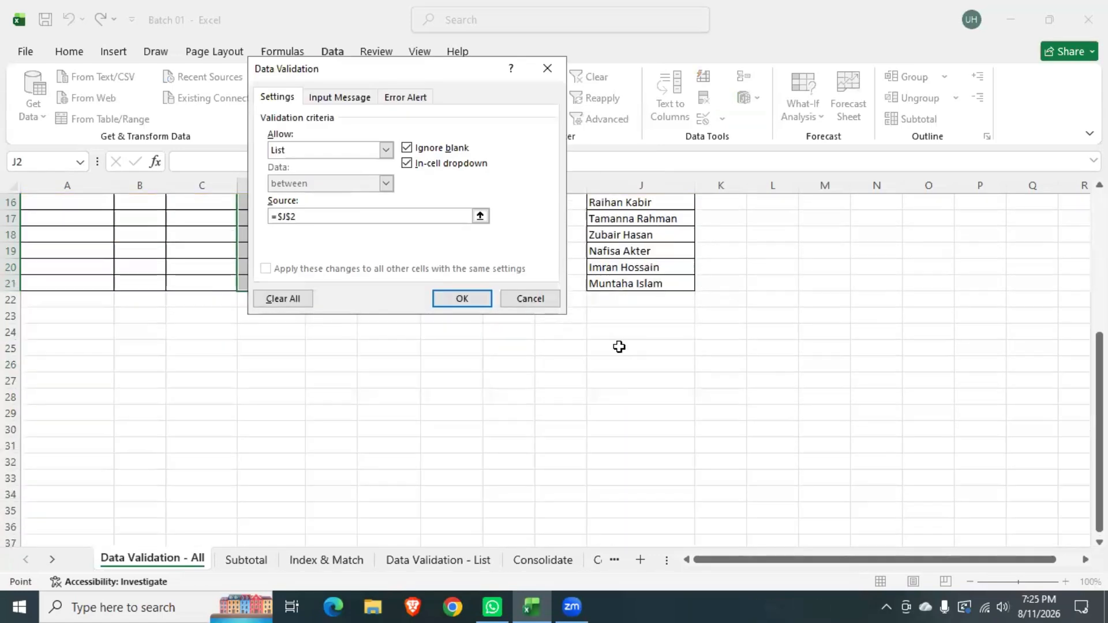
shift+click(637, 284)
scroll(676, 366, up, 5)
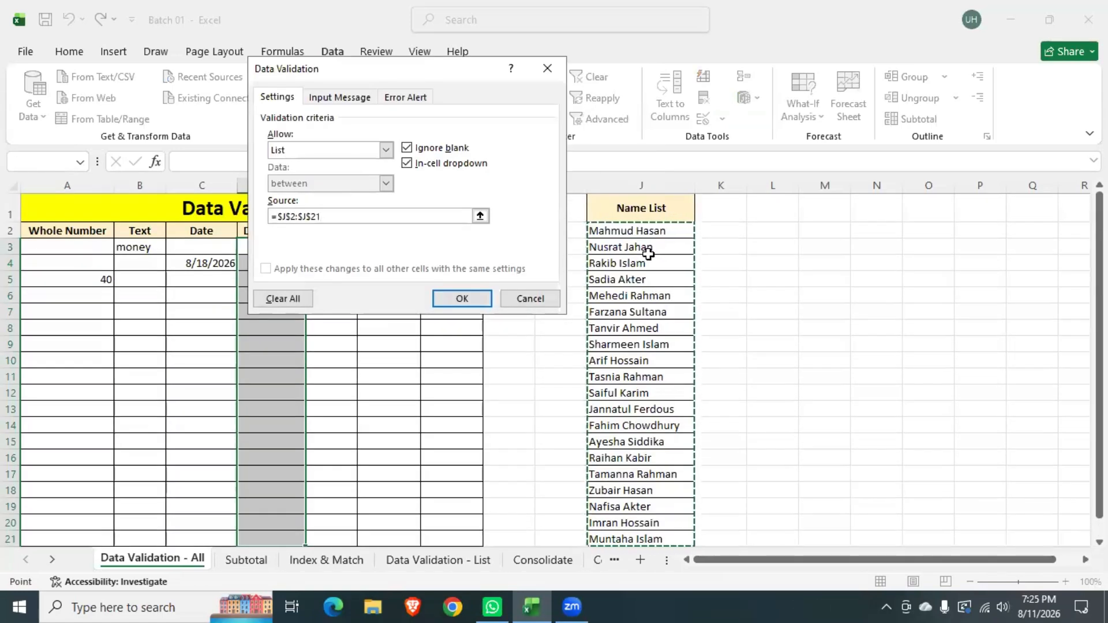
click(474, 299)
click(526, 280)
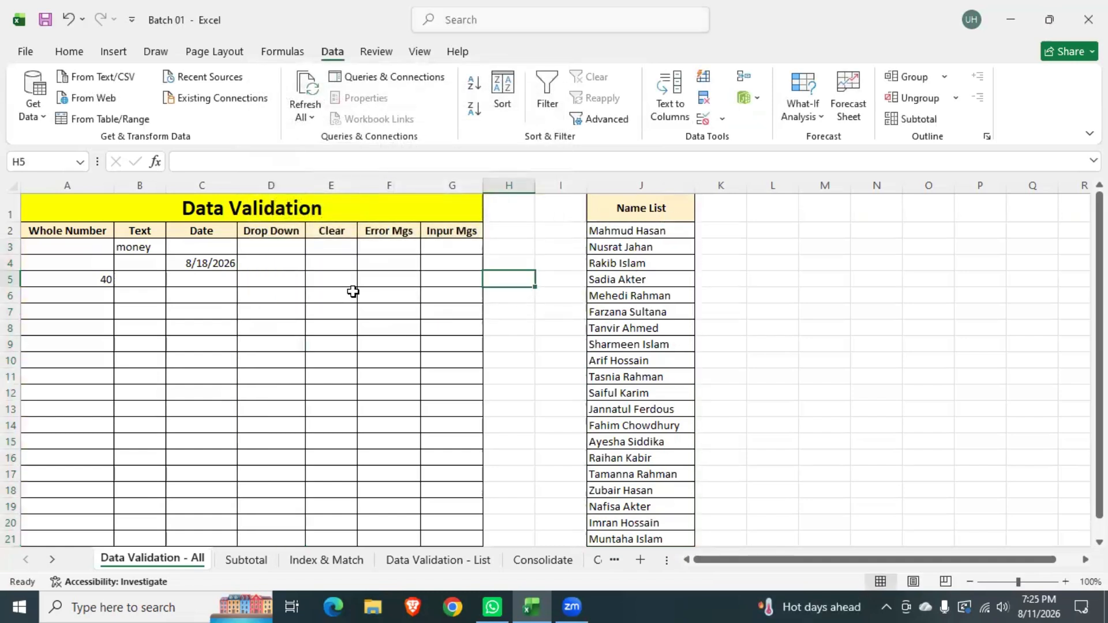
Choose the fifth name of the list in cell D3 and the seventh name in cell D11 through their drop-downs.
click(293, 251)
click(313, 247)
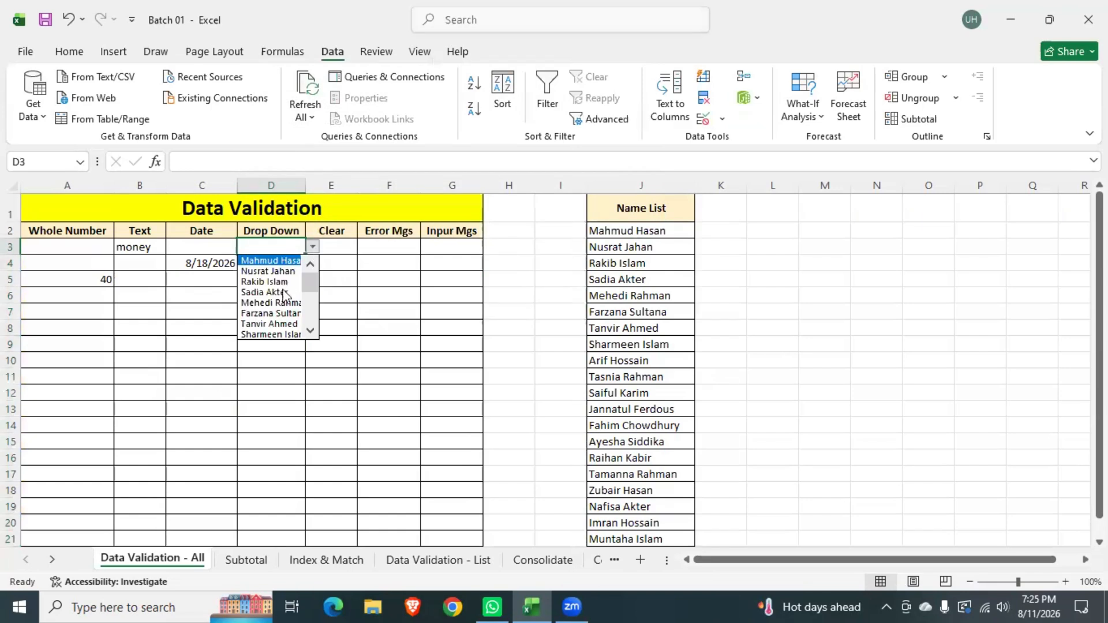
drag(312, 282, 310, 345)
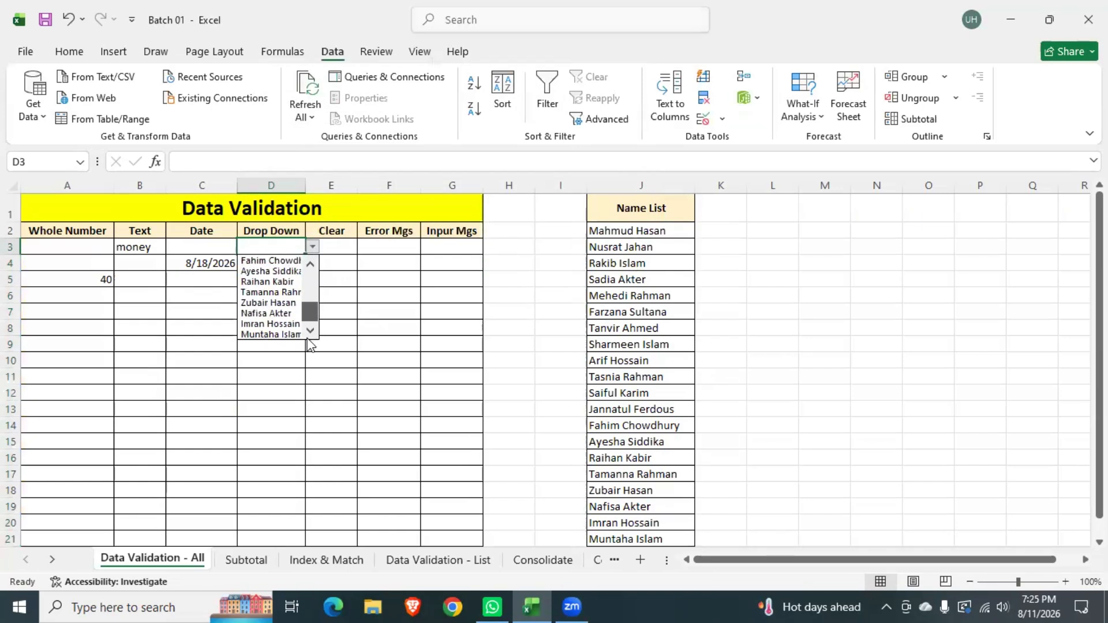
scroll(285, 300, up, 4)
click(272, 302)
click(274, 376)
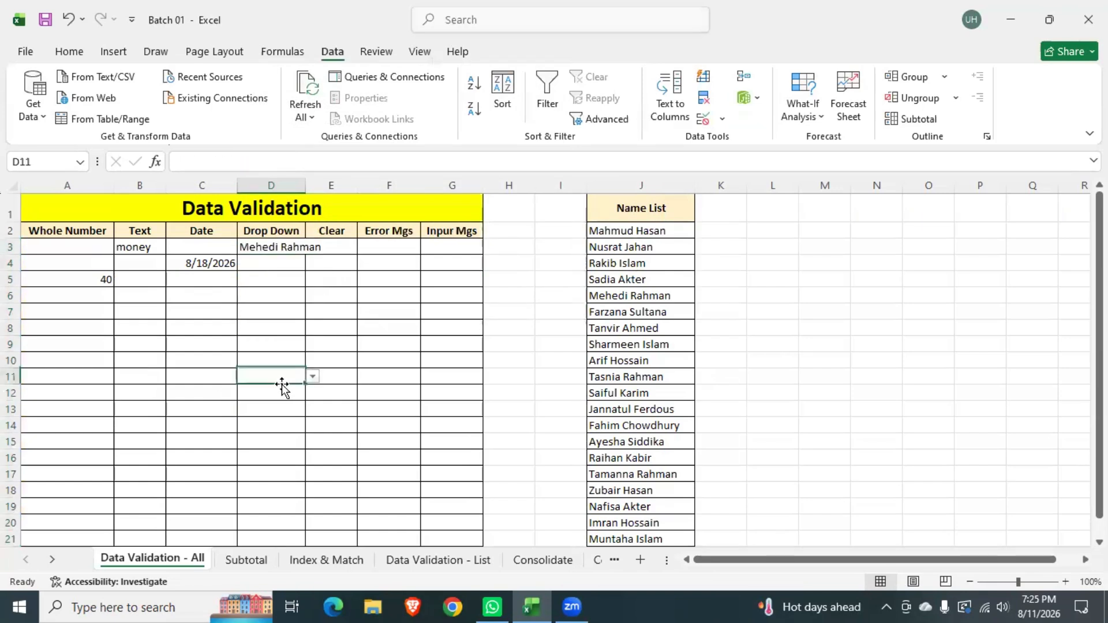
click(312, 377)
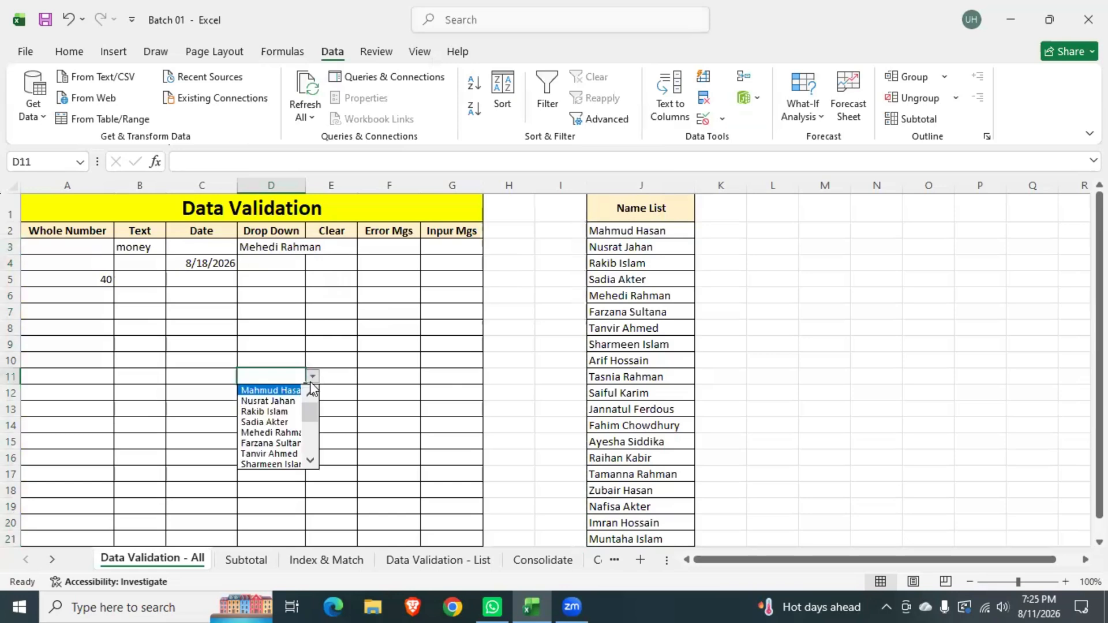
click(276, 451)
scroll(274, 427, down, 1)
Widen column D to fit the full names and choose the fourth name of the list in cell D16.
click(275, 392)
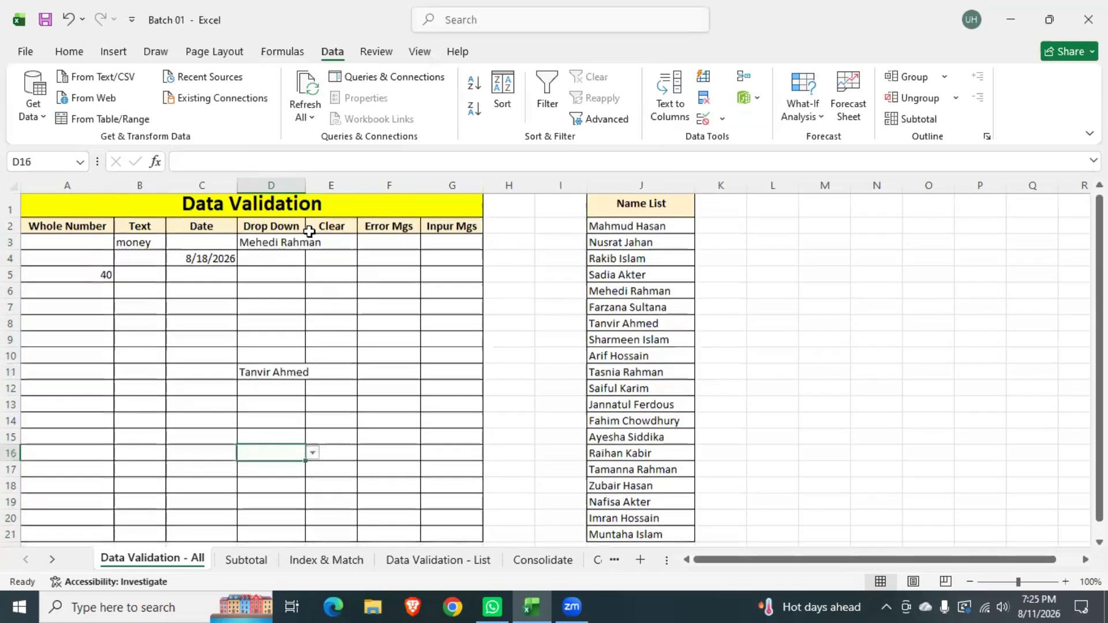
scroll(277, 391, up, 2)
drag(307, 184, 333, 185)
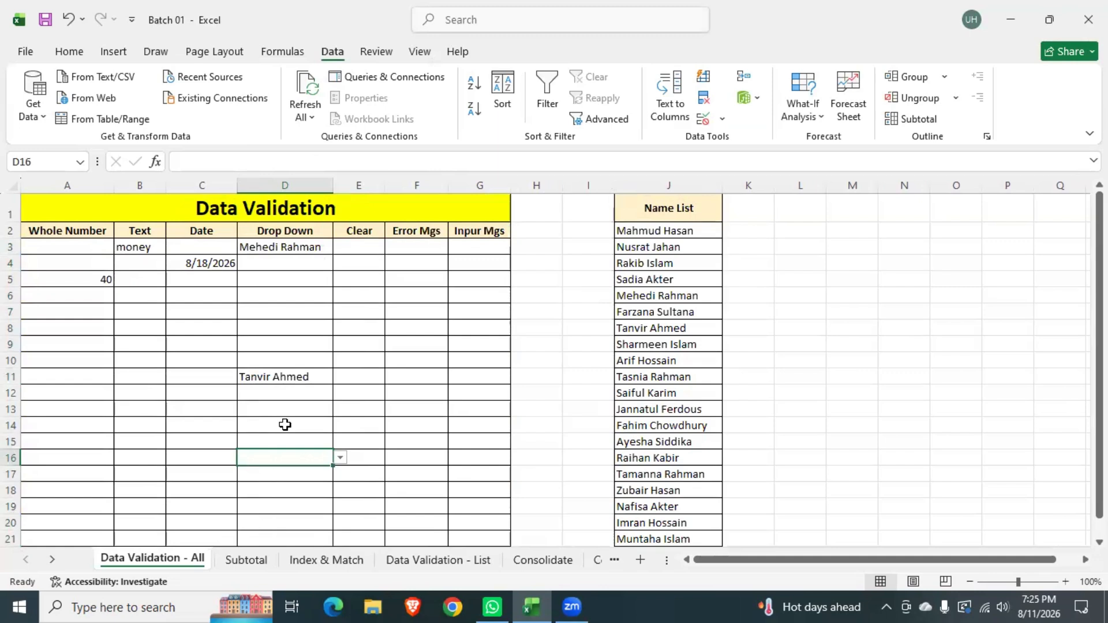
click(341, 458)
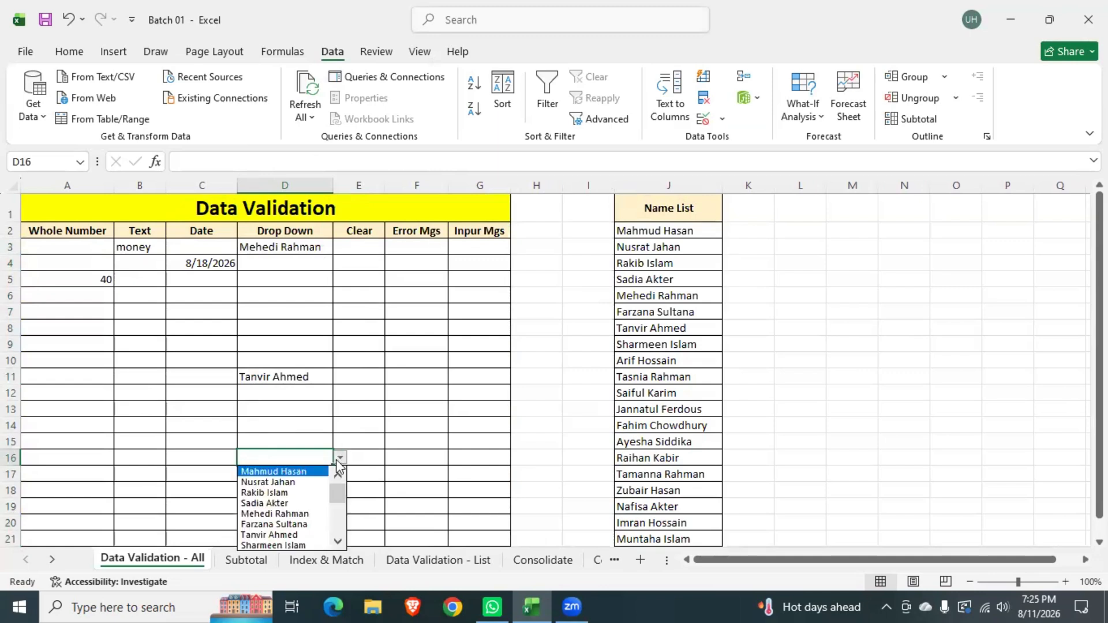
click(292, 502)
Choose the second-to-last name of the list in cell D20 through its drop-down.
scroll(309, 360, down, 2)
click(292, 412)
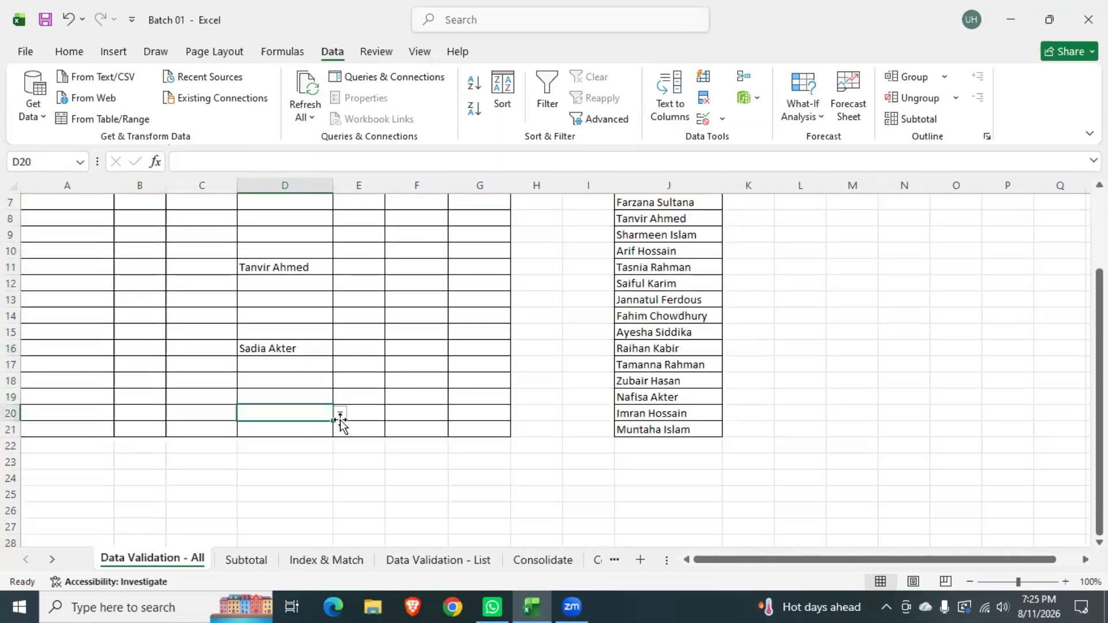
click(339, 420)
click(312, 415)
click(340, 413)
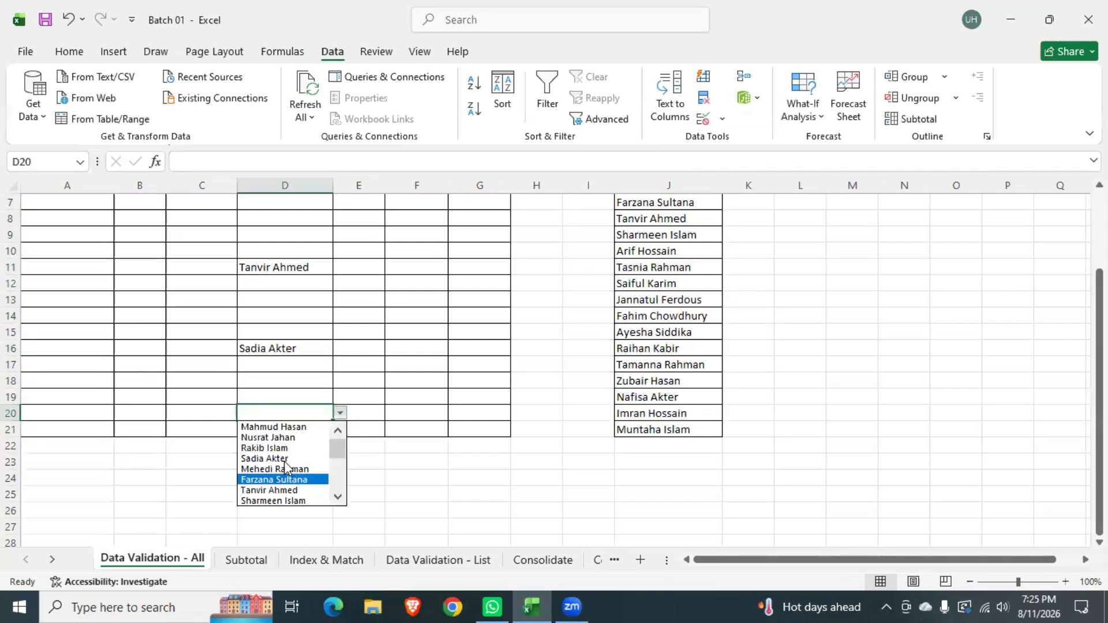
drag(336, 456, 317, 519)
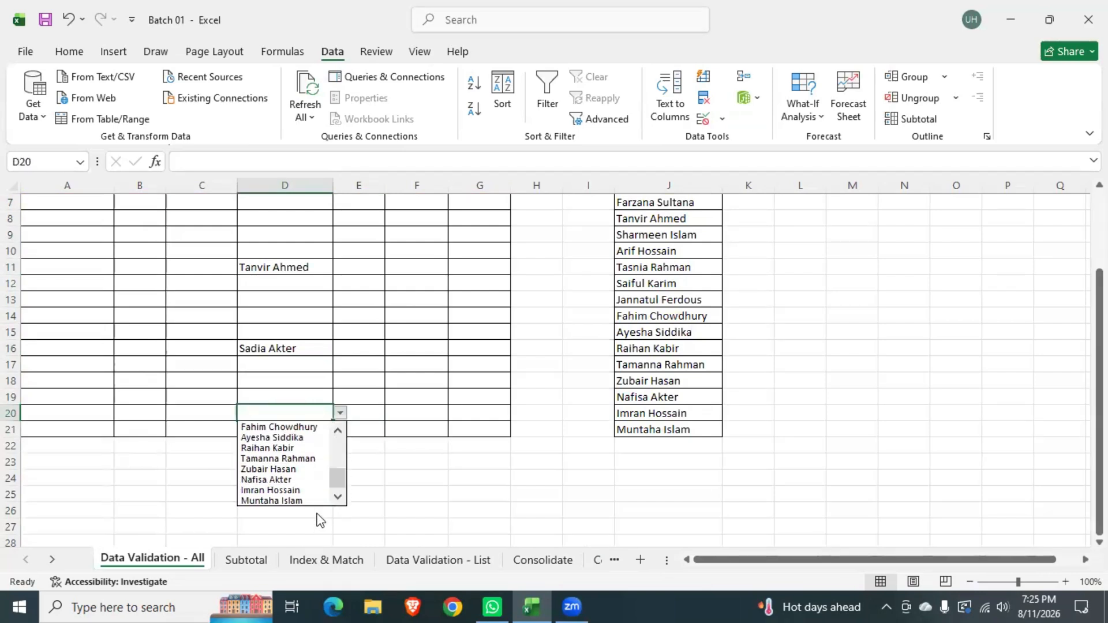
click(289, 491)
scroll(478, 446, up, 2)
click(283, 266)
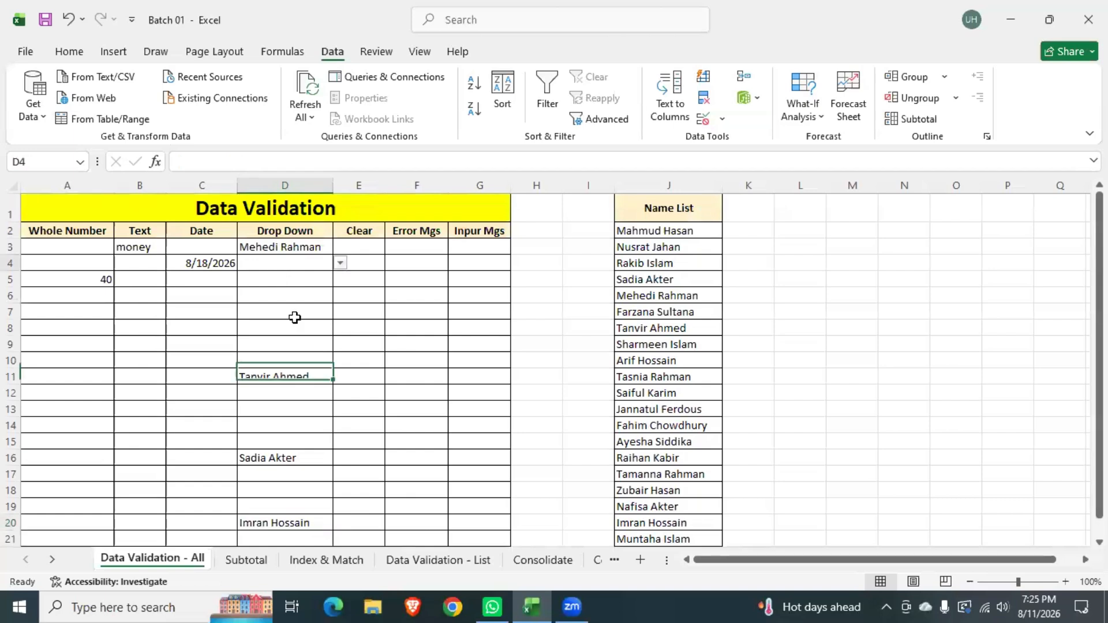
Clear all data validation from cells A3:D21, erasing the mixed rule types, and check Drop Down cells D8 and D4.
click(365, 253)
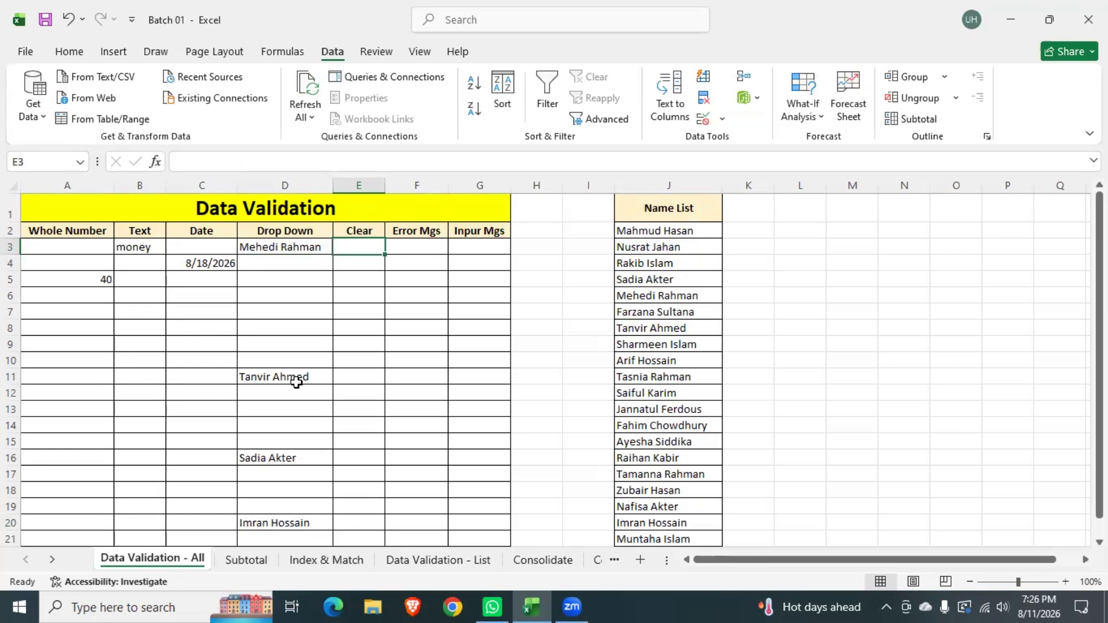
click(70, 248)
scroll(277, 398, down, 2)
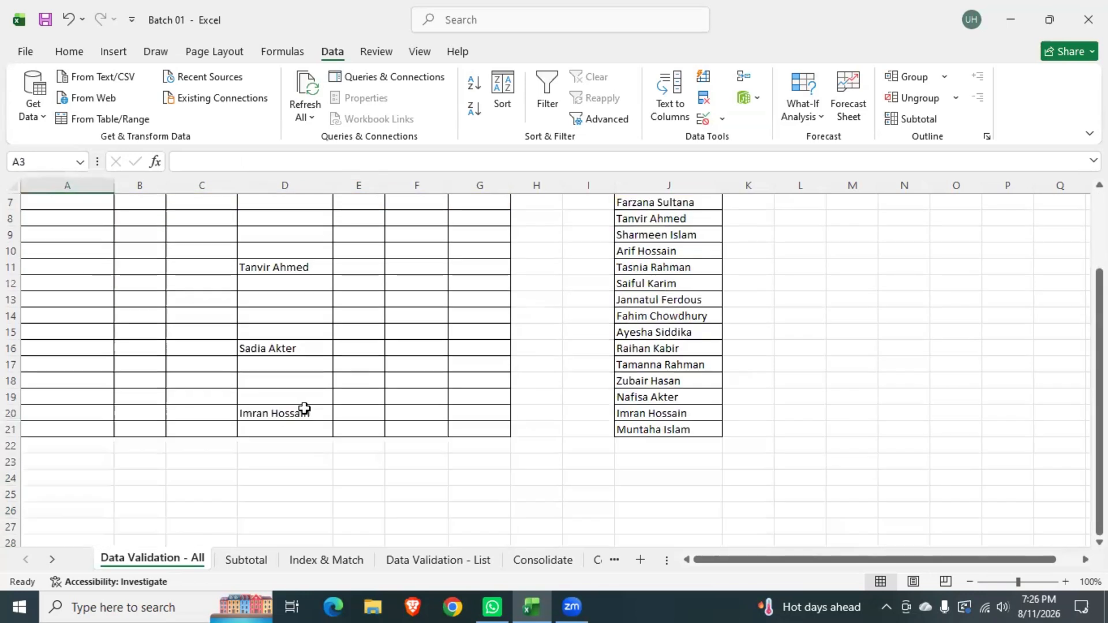
shift+click(302, 415)
scroll(303, 418, up, 2)
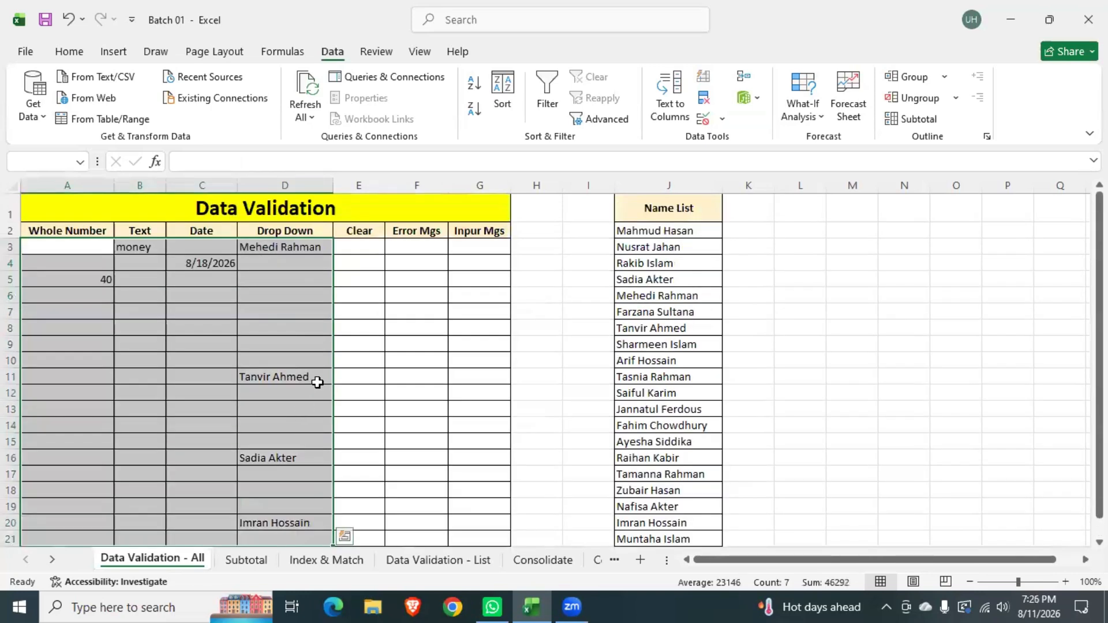
click(722, 121)
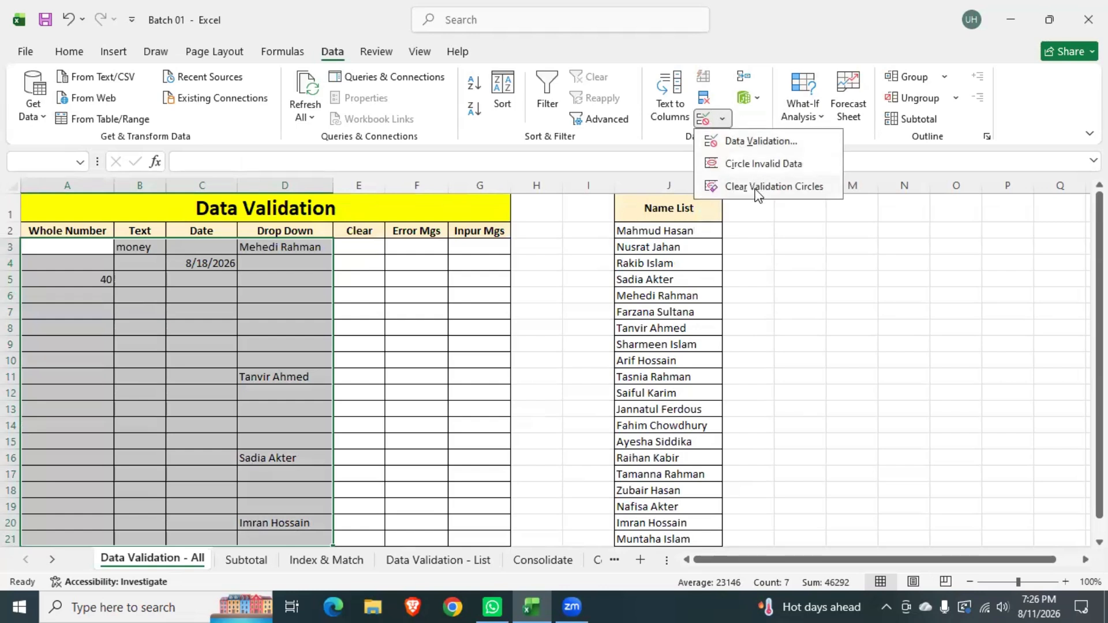
click(724, 122)
click(703, 119)
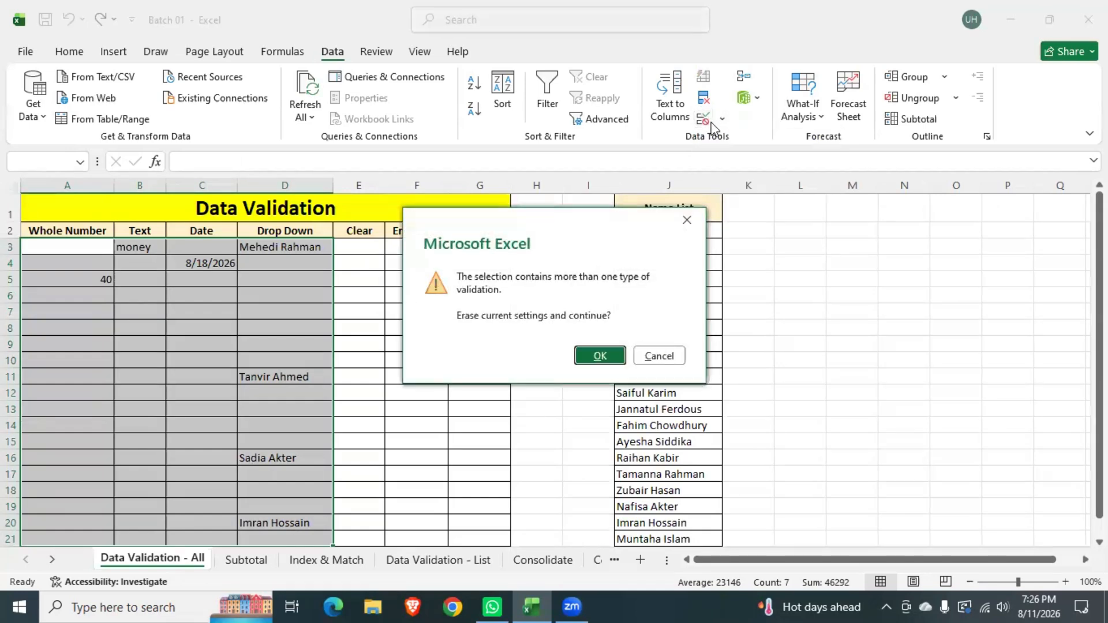
click(596, 355)
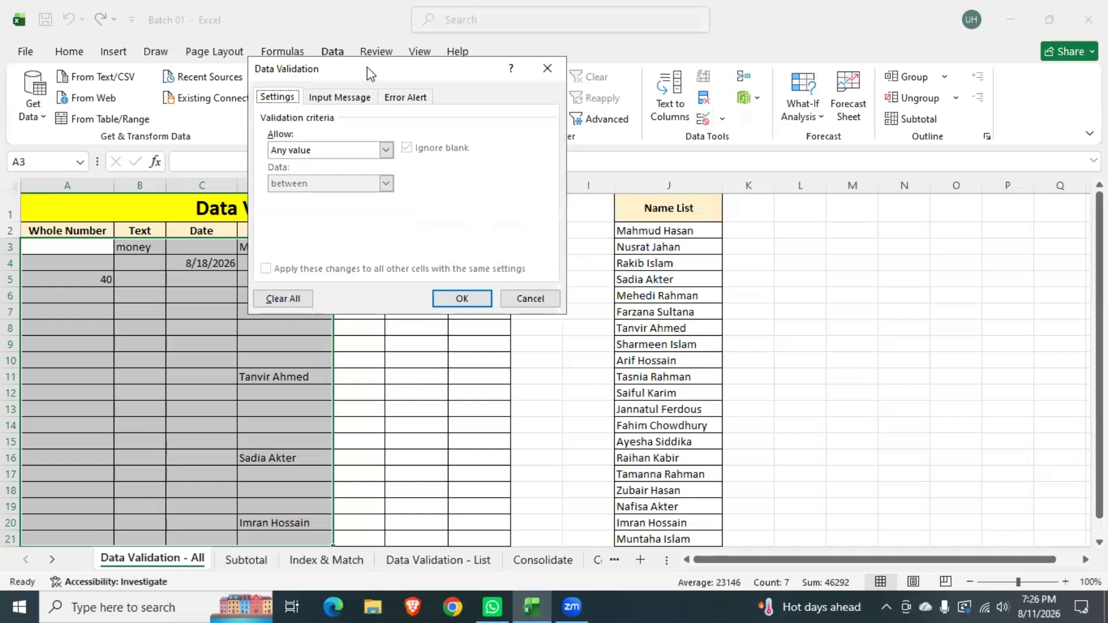
drag(370, 74, 495, 93)
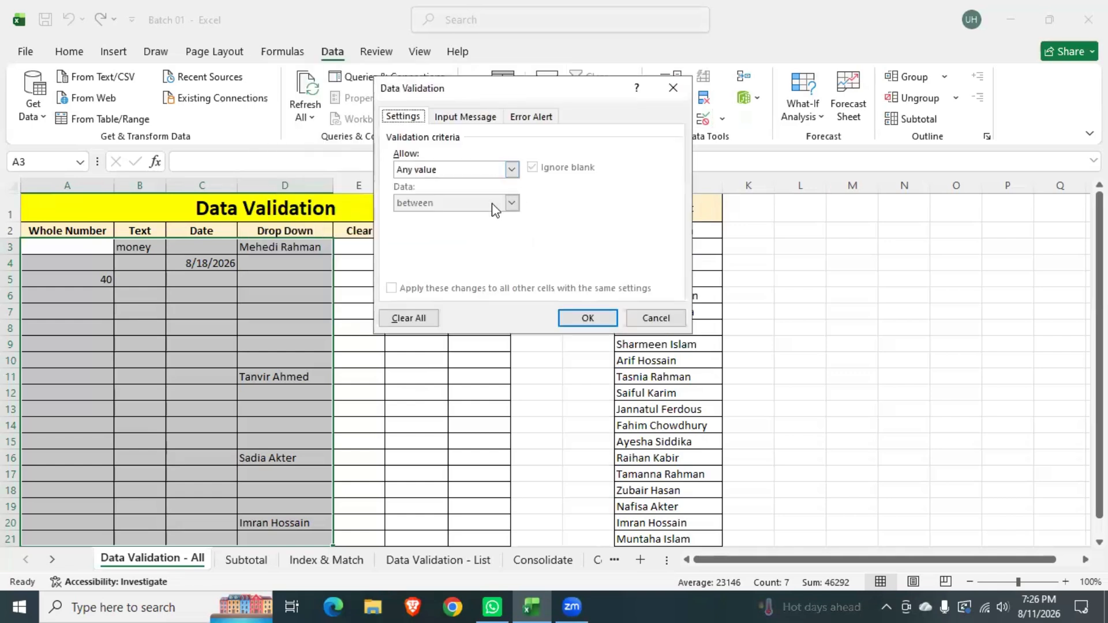
click(410, 320)
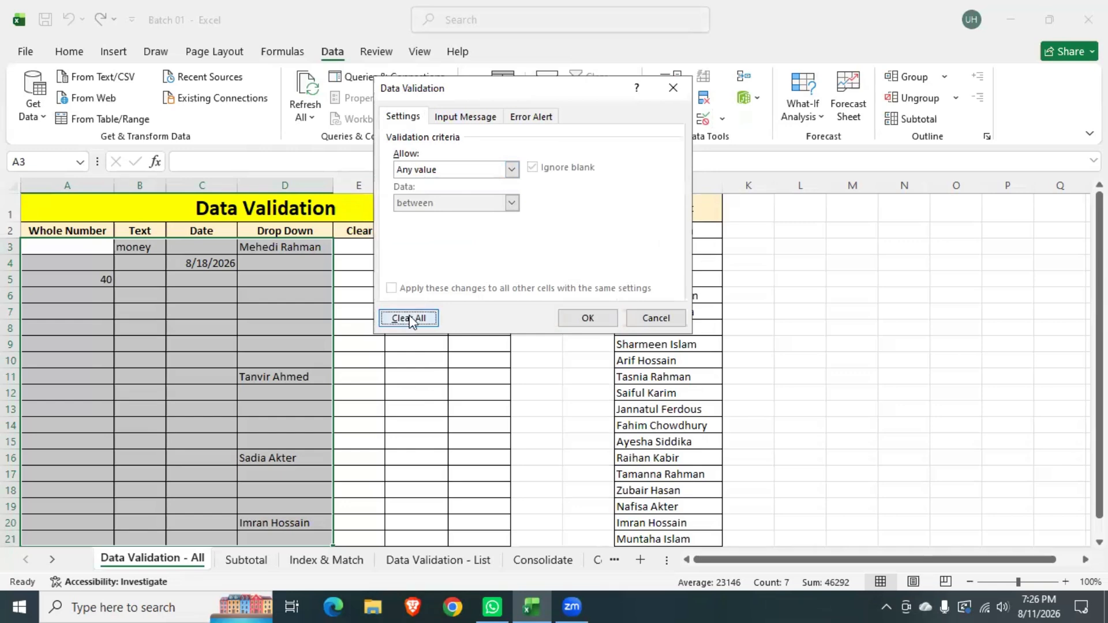
click(587, 318)
click(324, 329)
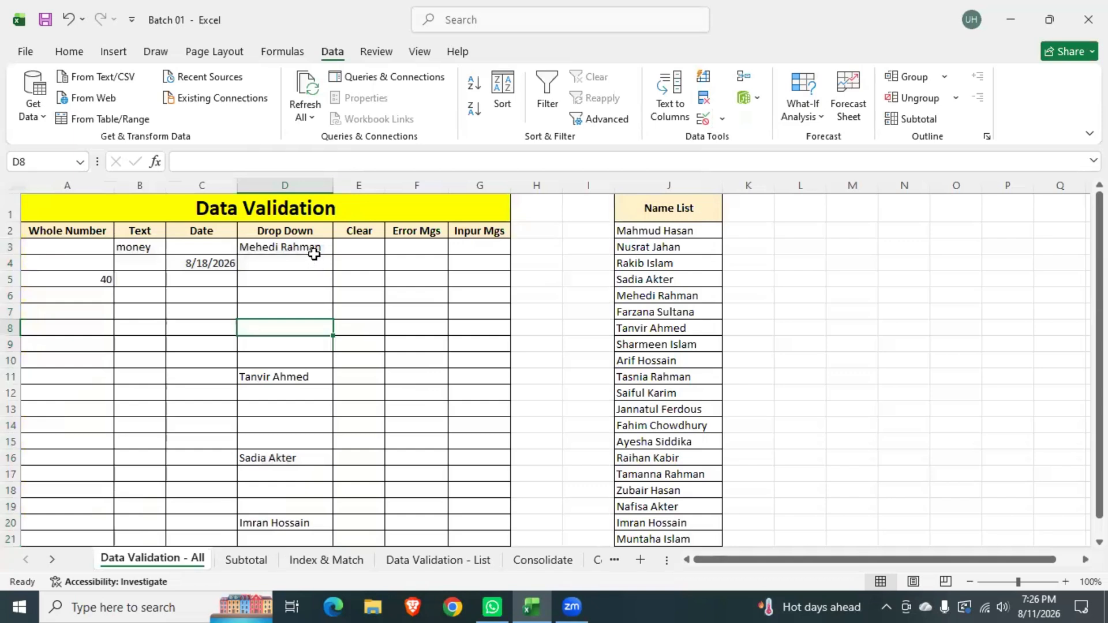
click(314, 258)
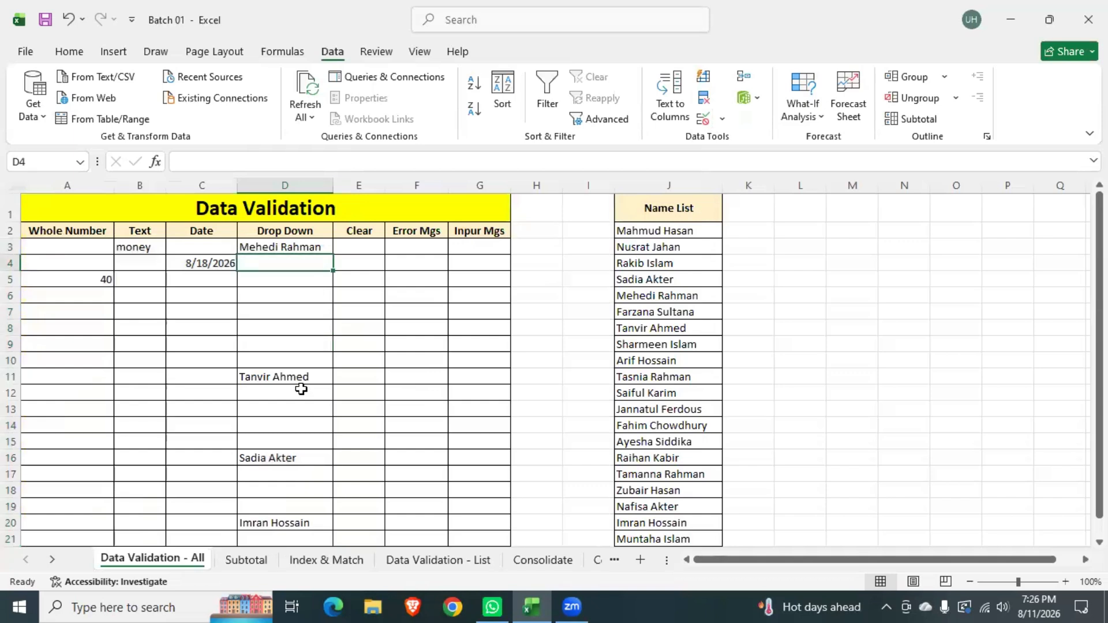
Give cell F3 an input message titled 1223 with the text agfguiyyduil, and reselect the cell to view it.
click(428, 254)
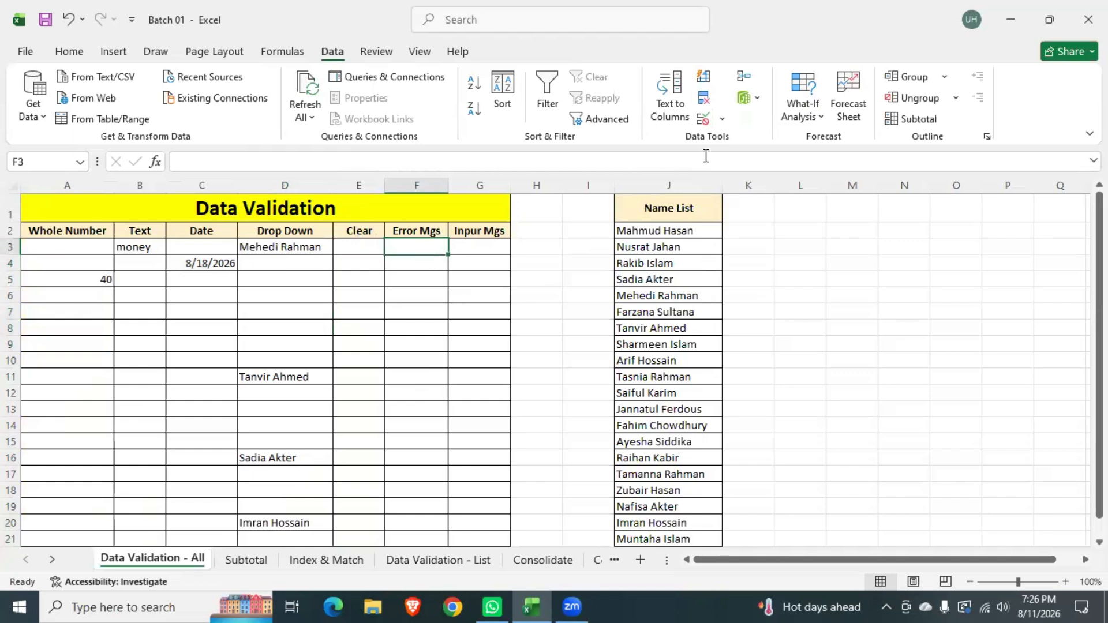
click(704, 120)
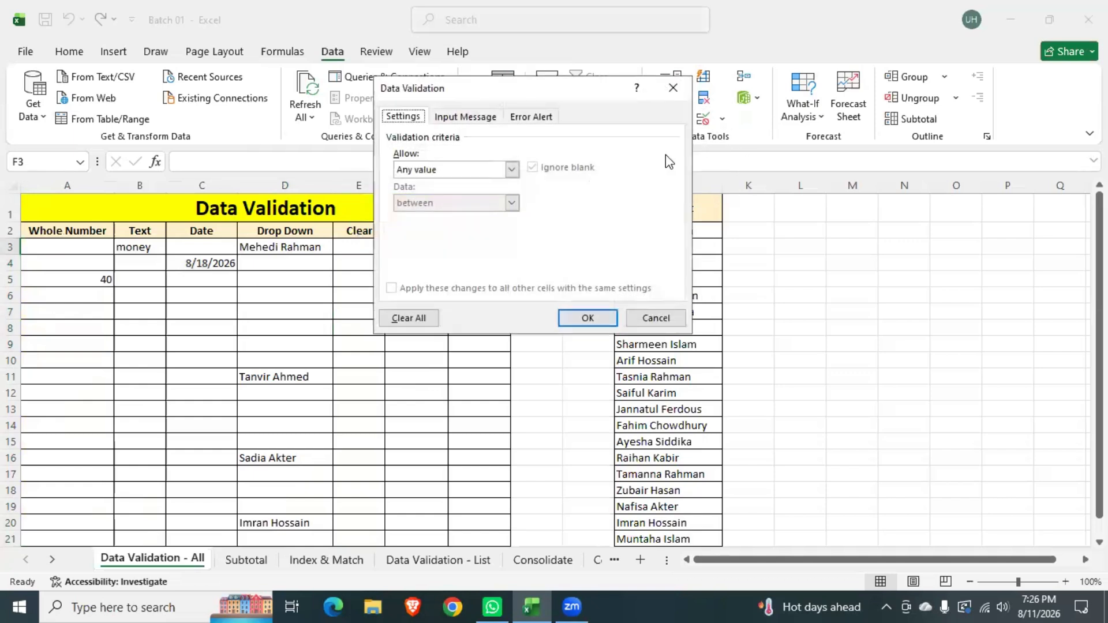
click(463, 117)
click(534, 114)
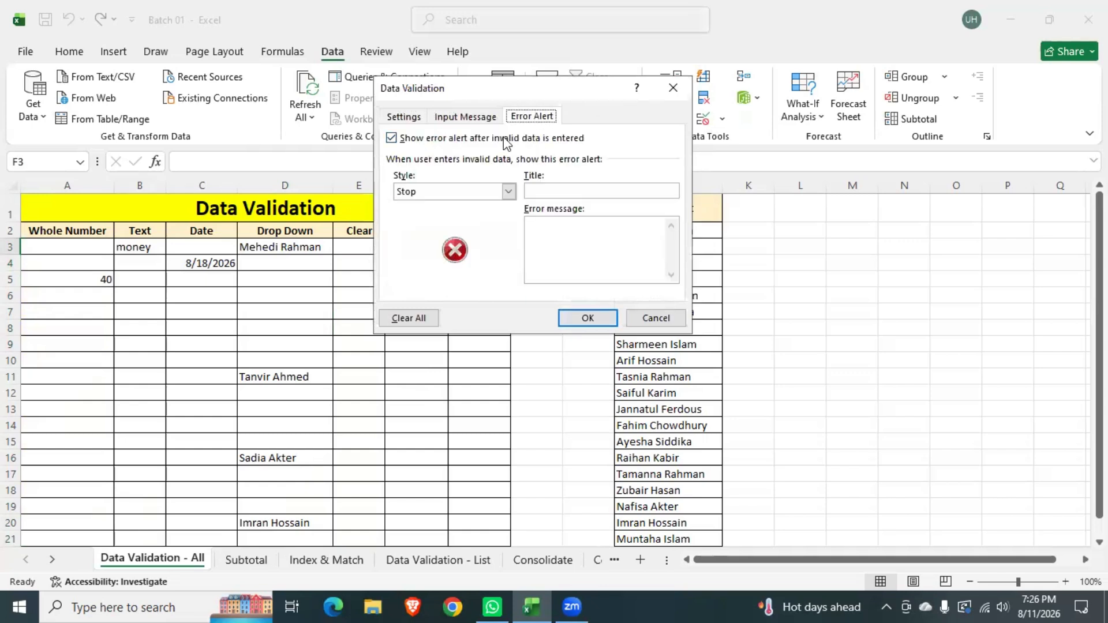
click(472, 117)
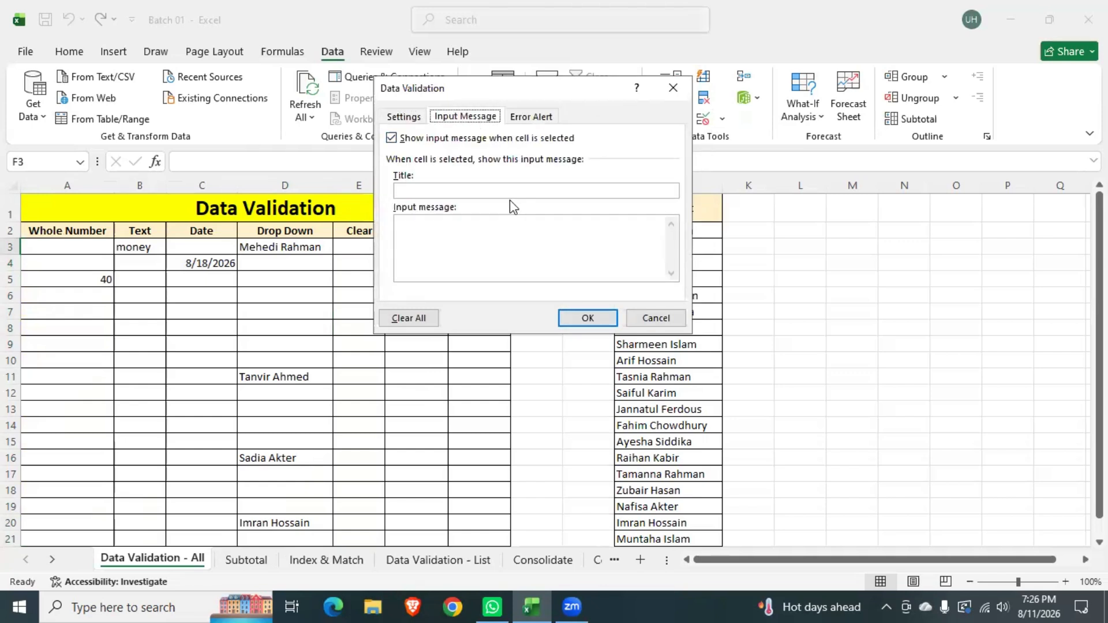
click(518, 189)
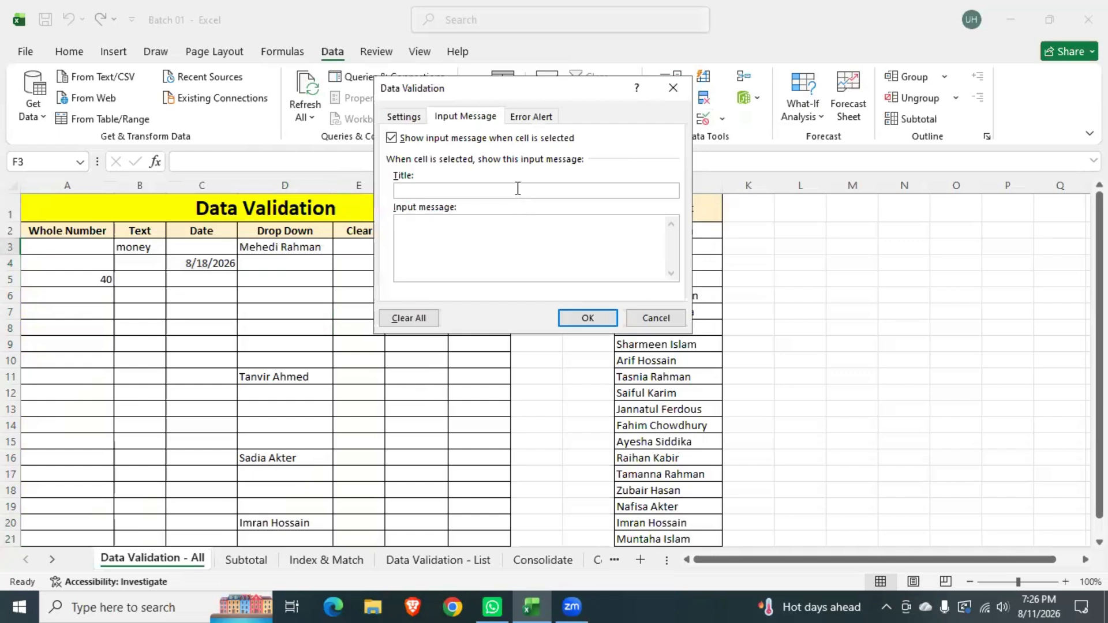
click(513, 245)
text(agfguiyyduil)
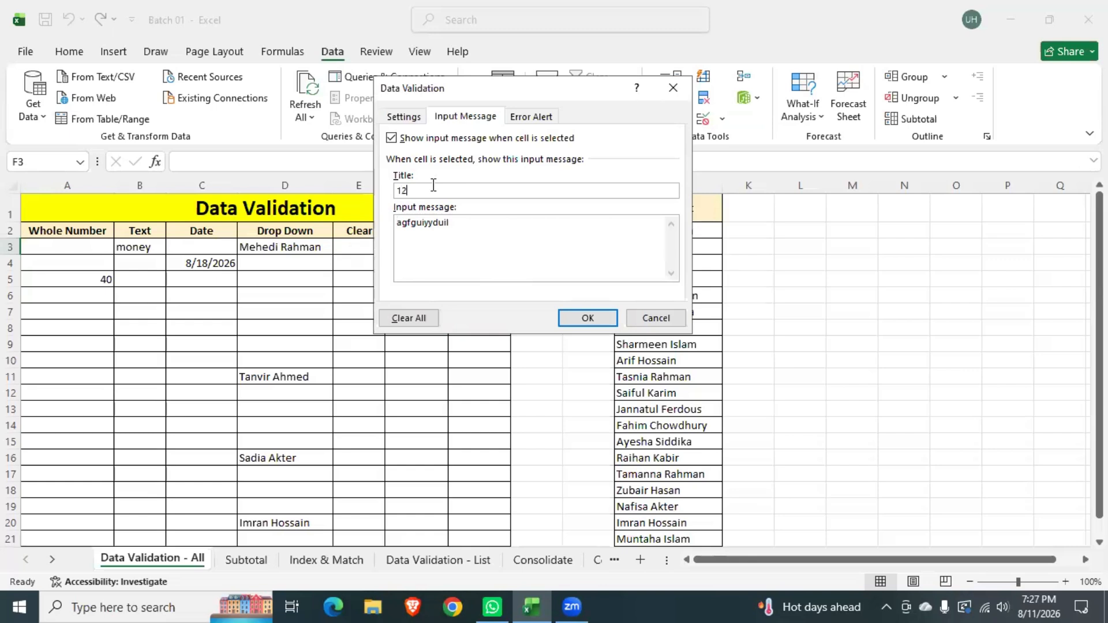
click(577, 320)
click(578, 342)
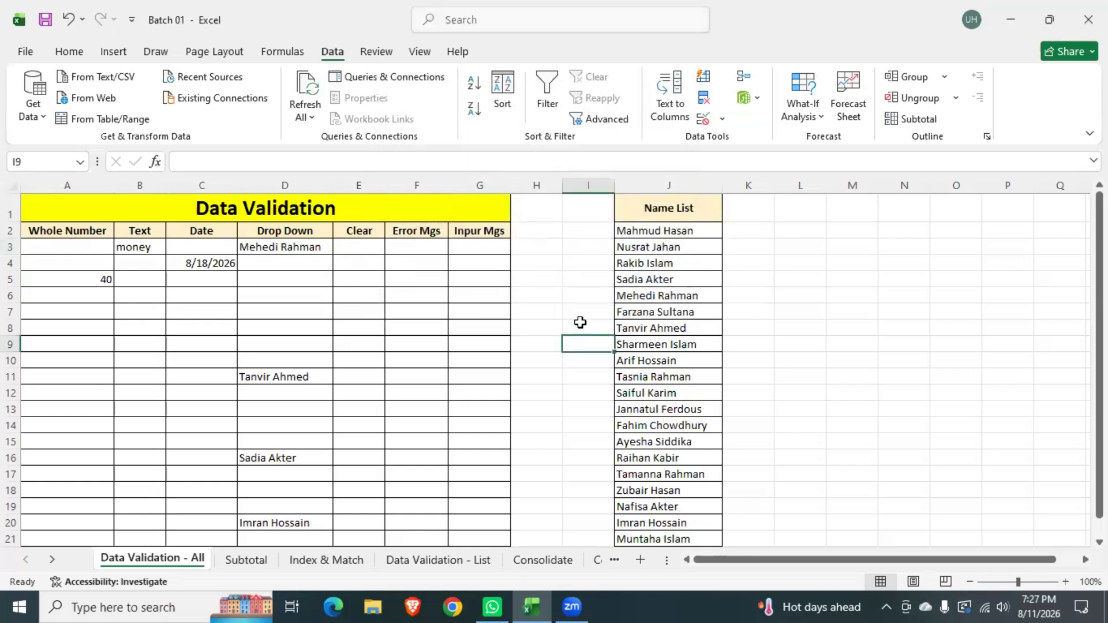
click(411, 247)
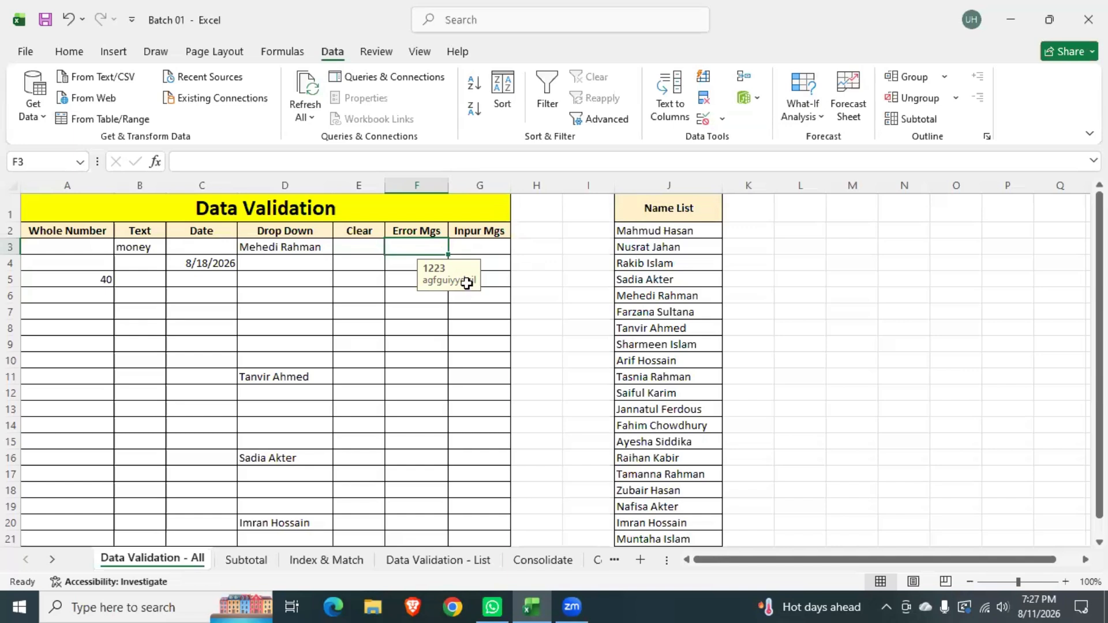
click(490, 251)
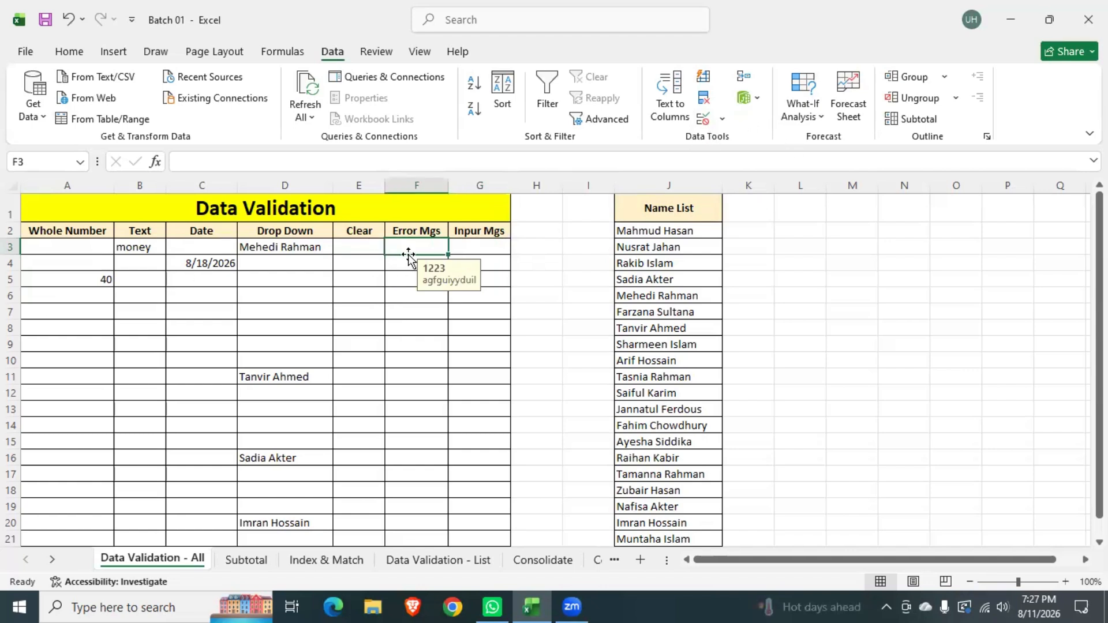
Look through the error alert styles in cell F3's data validation settings, trying Warning and Information.
click(704, 118)
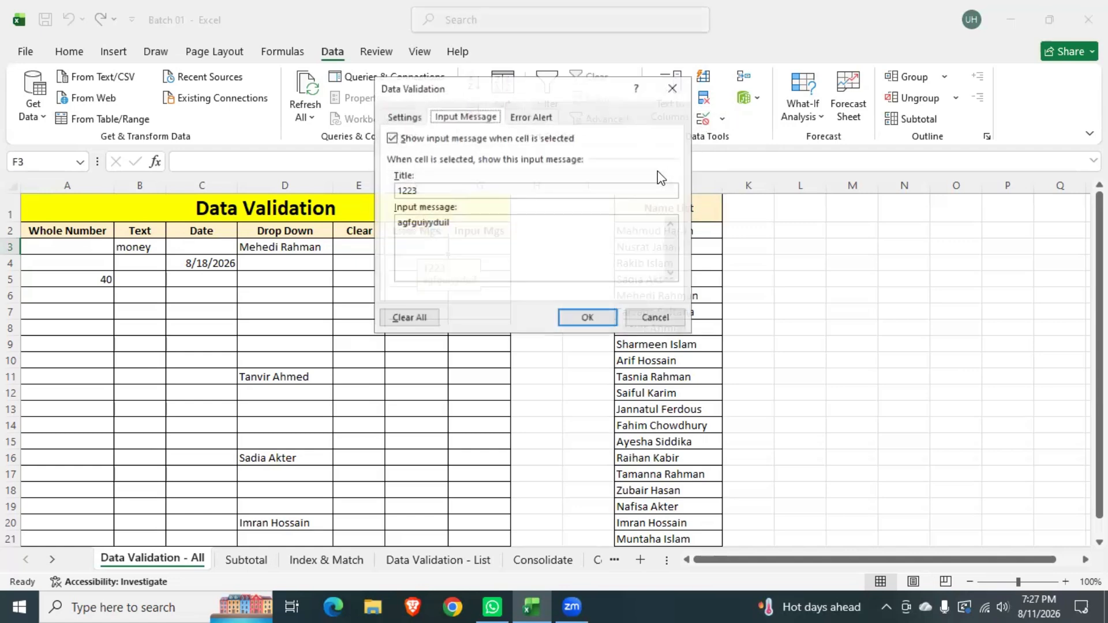
click(537, 116)
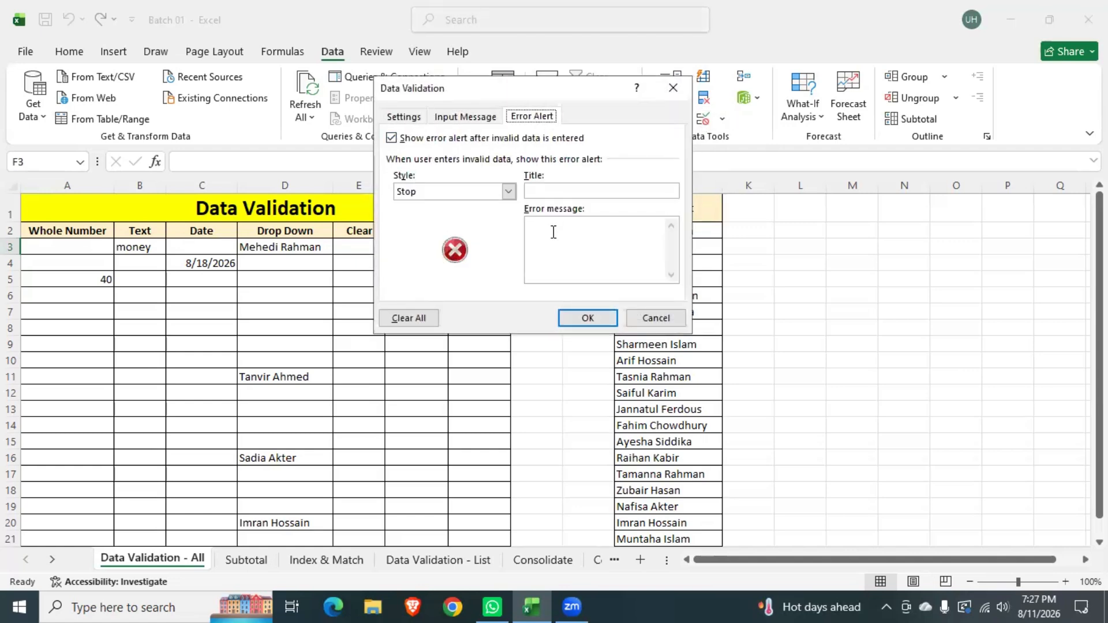
click(508, 192)
click(471, 215)
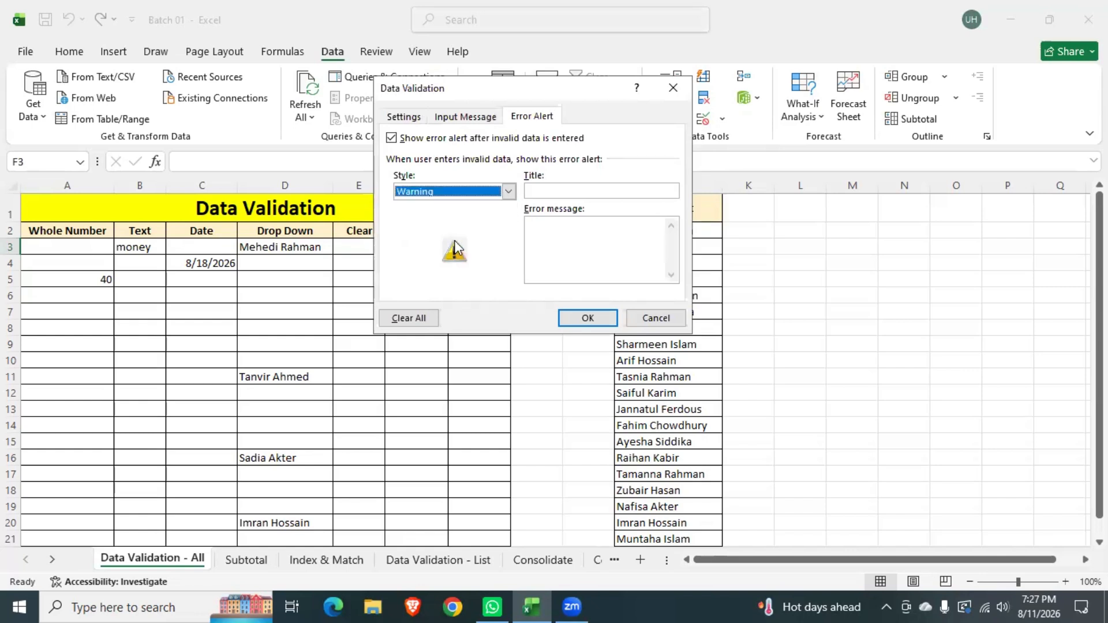
click(508, 191)
click(482, 225)
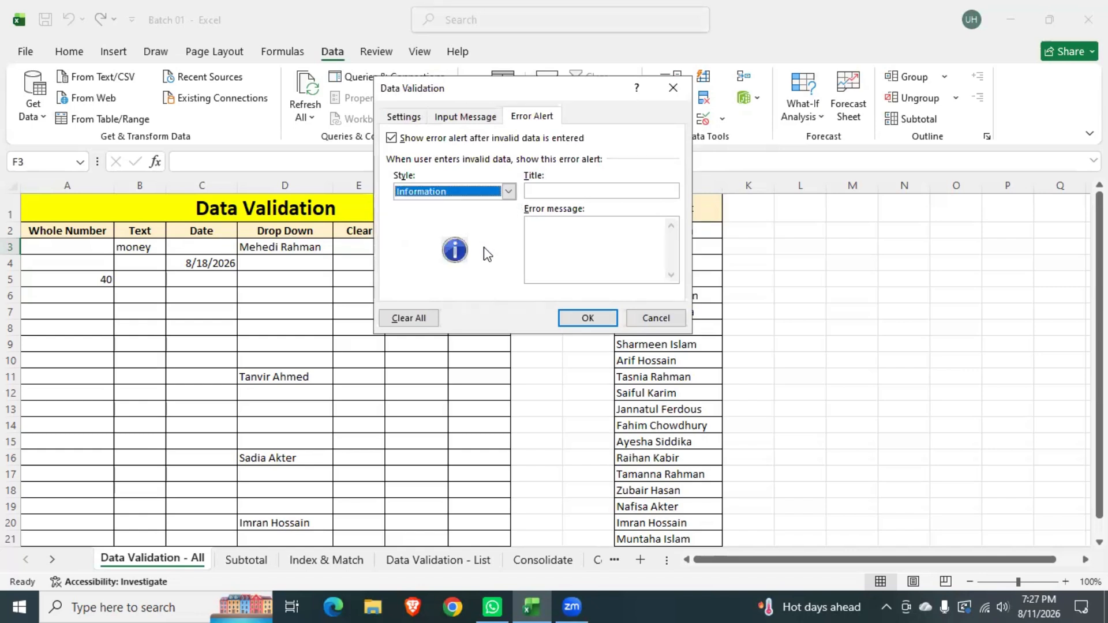
click(553, 194)
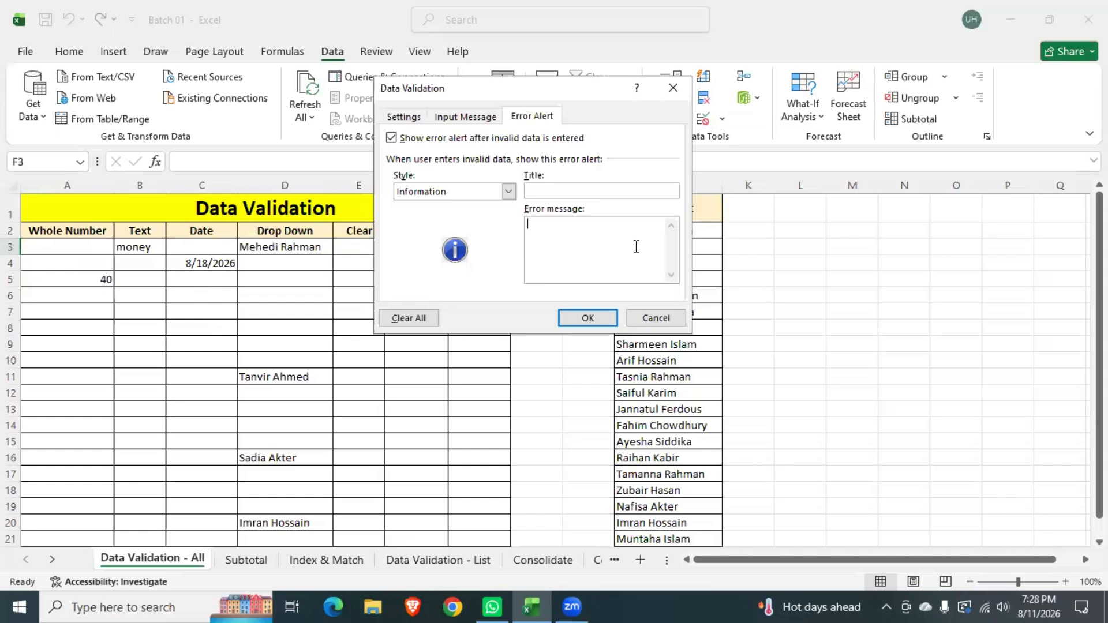
Examine the allowed value types and the comparison options of a Time rule for cell F3, and discard the validation changes.
click(403, 116)
click(511, 170)
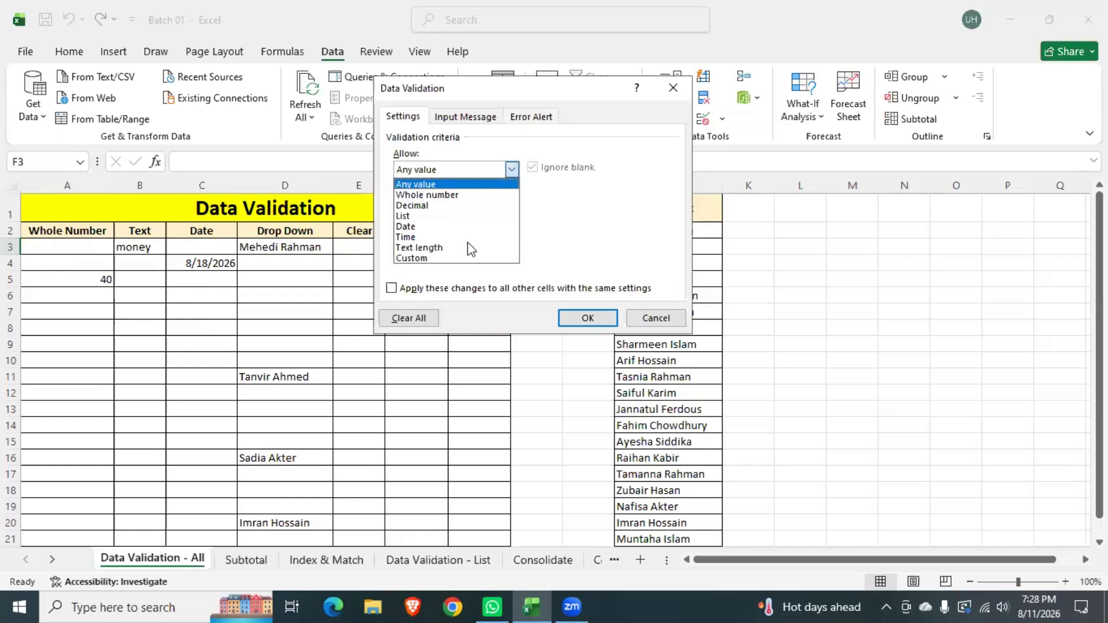
click(414, 235)
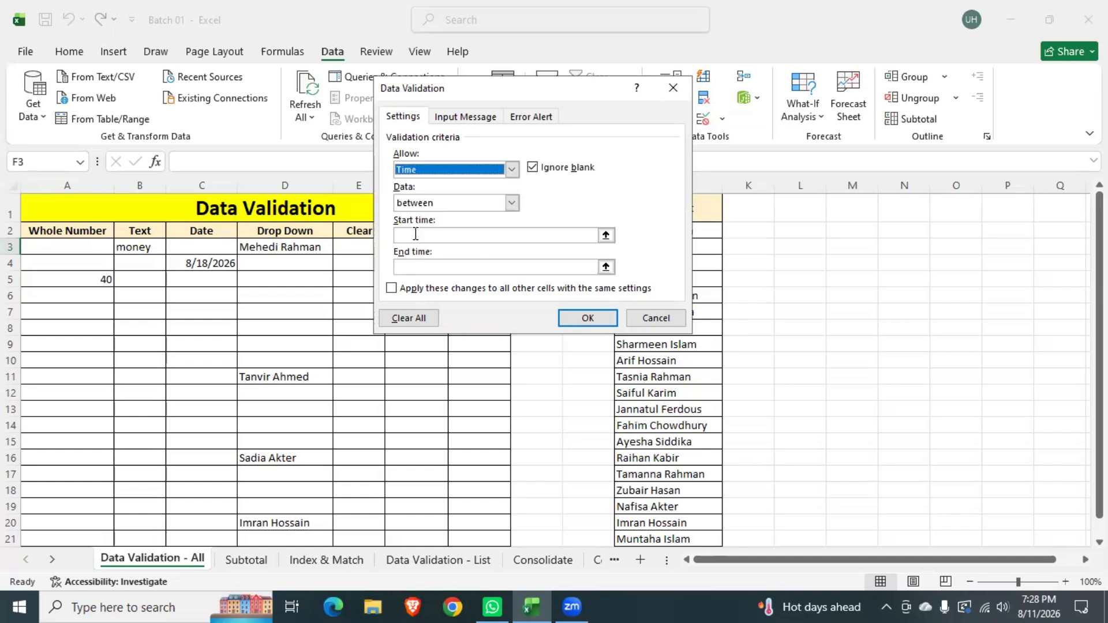
click(511, 202)
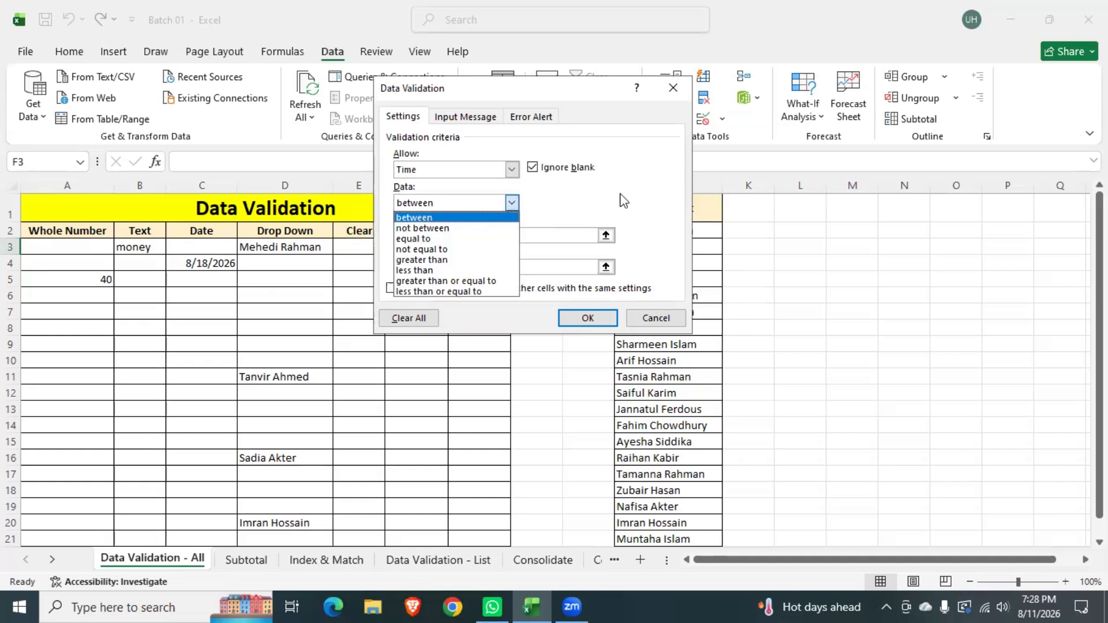
click(425, 218)
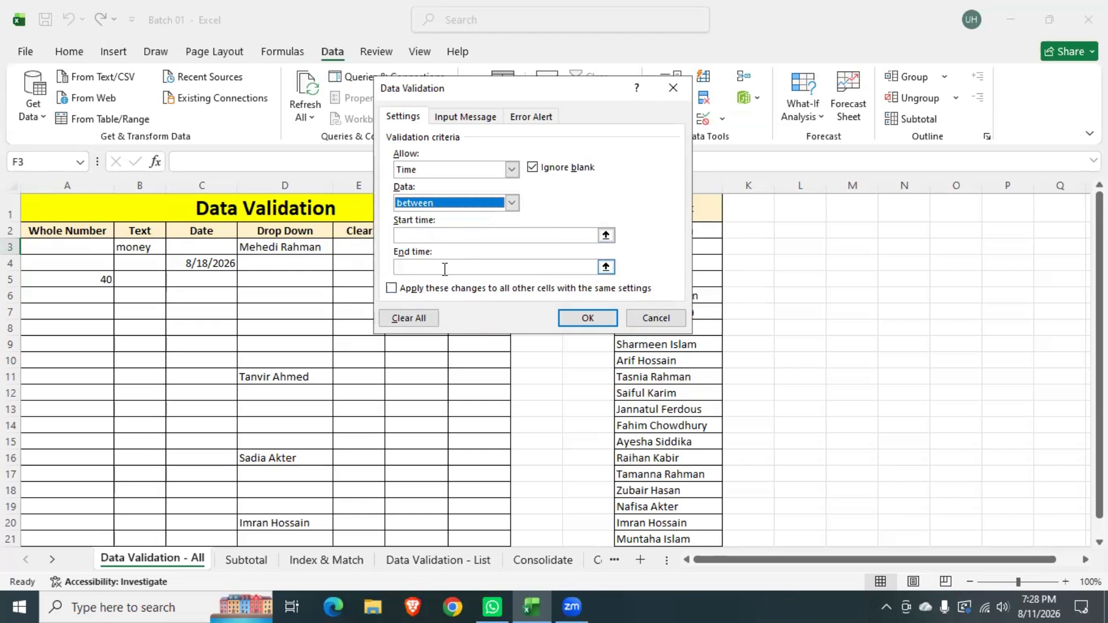
click(511, 202)
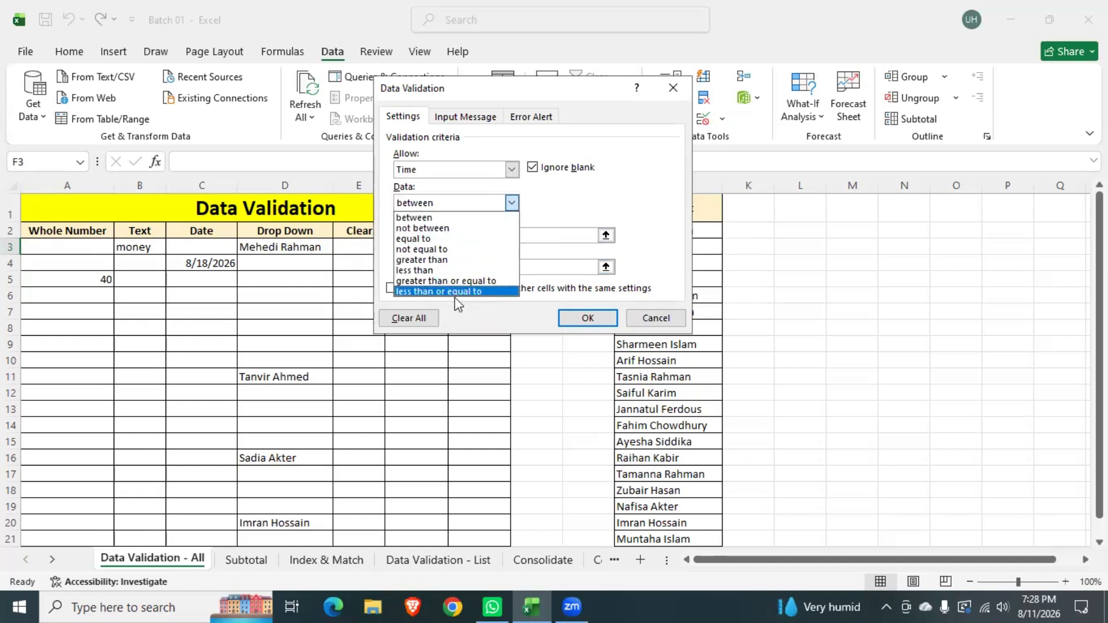
click(533, 213)
click(511, 170)
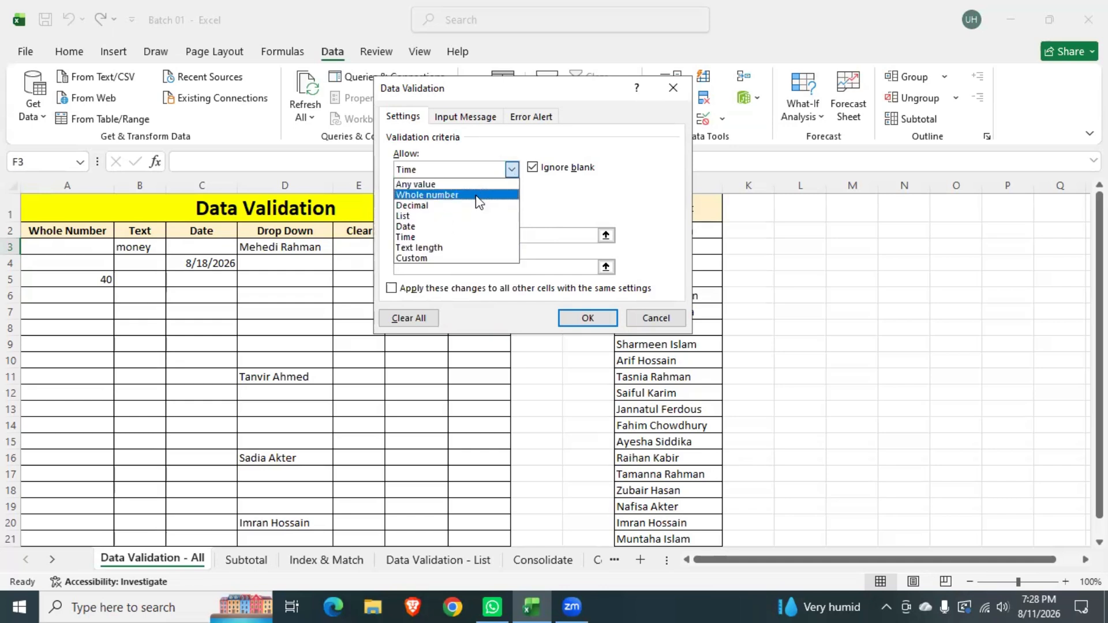
click(656, 318)
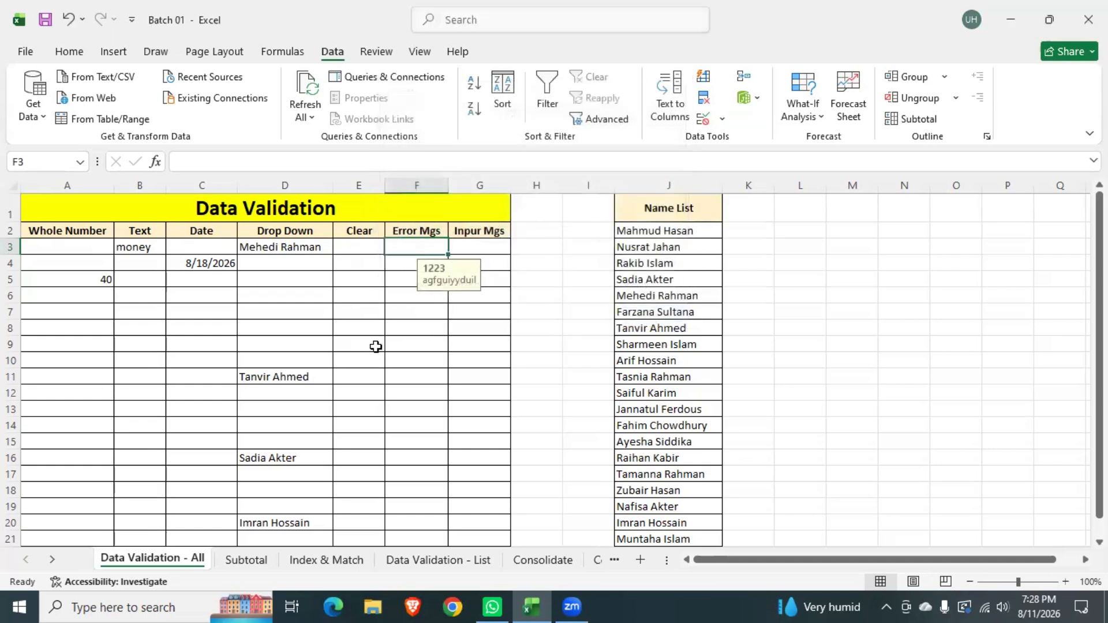
Enter the decimal value 40.12 in Whole Number cell A8 and reselect the cell.
click(100, 281)
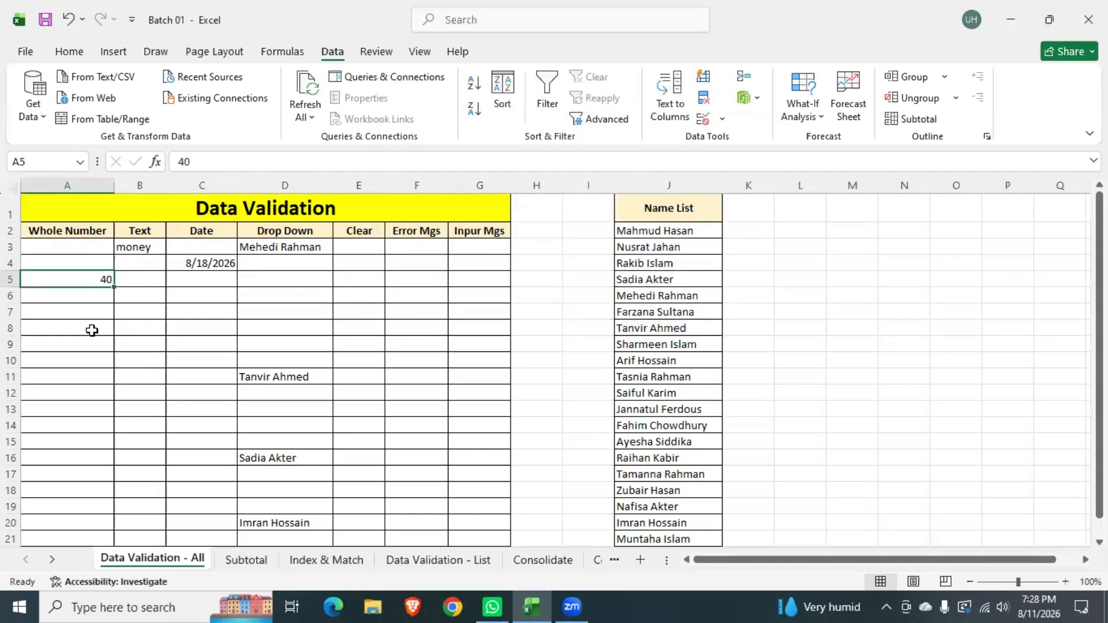
click(91, 327)
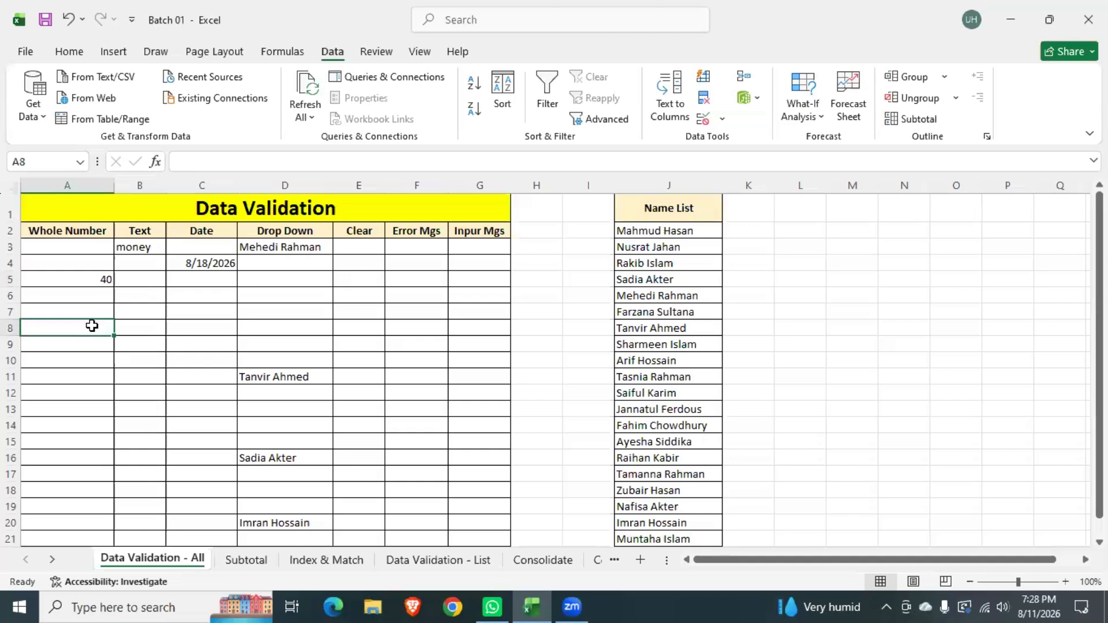
text(40.)
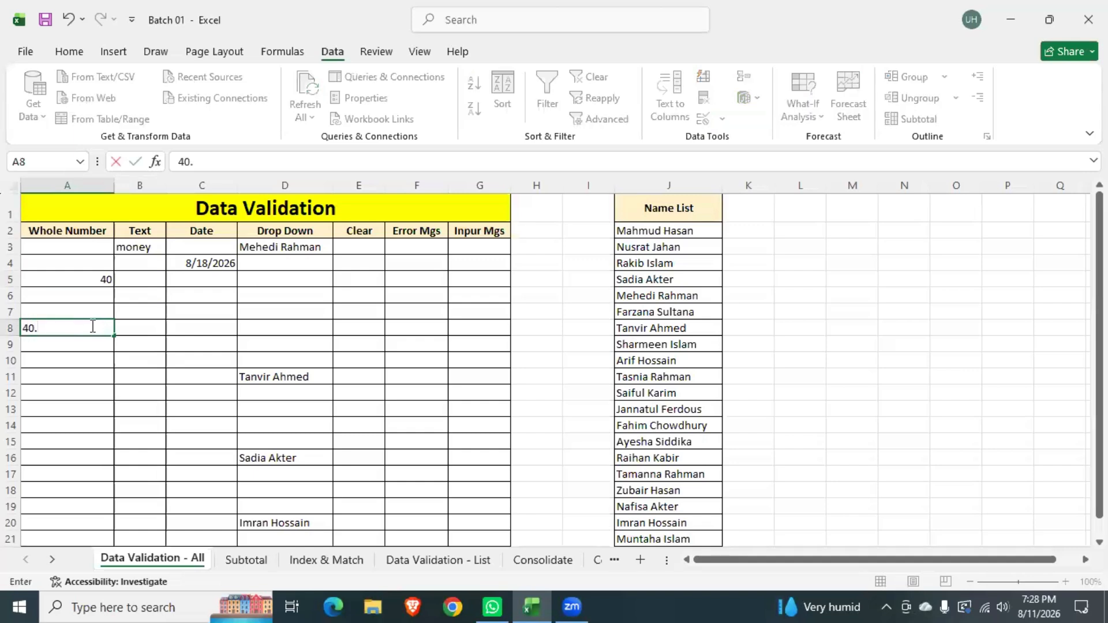
text(12)
key(Return)
click(91, 326)
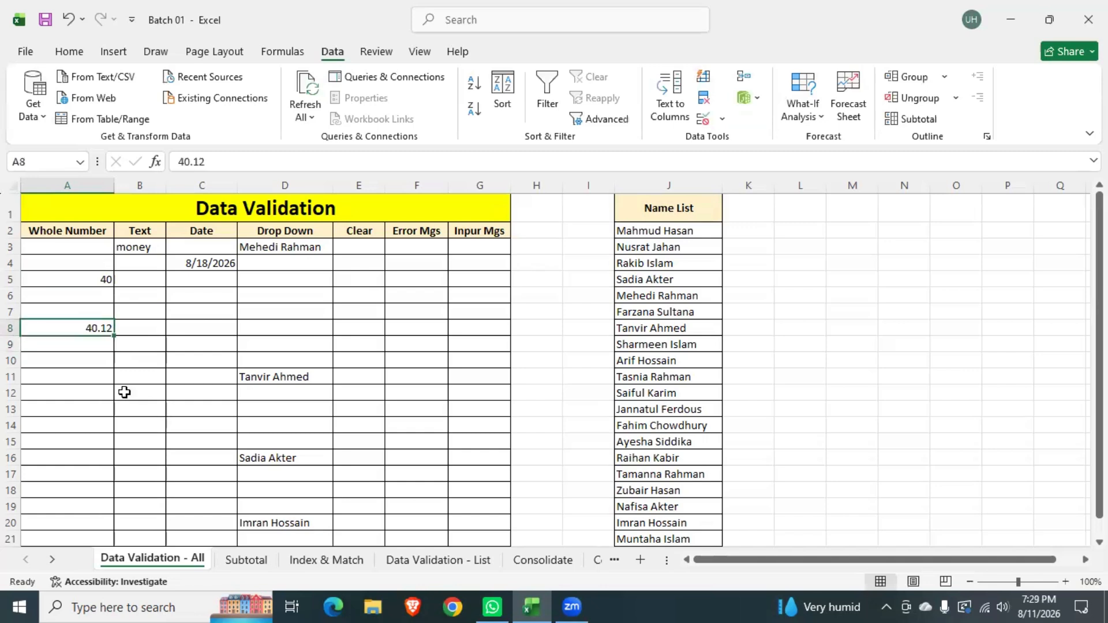